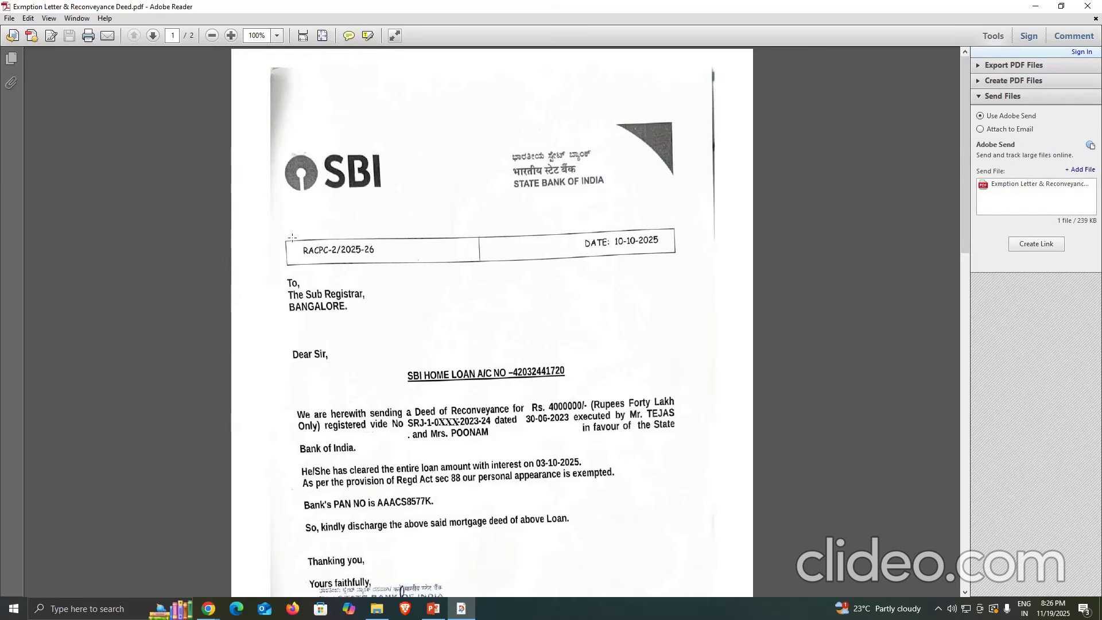
- Examine the bank's exemption letter: reference, date, loan amount, registration number, borrower's name, section 88 exemption and signature block
drag(292, 237, 380, 268)
drag(560, 228, 706, 257)
drag(509, 359, 589, 412)
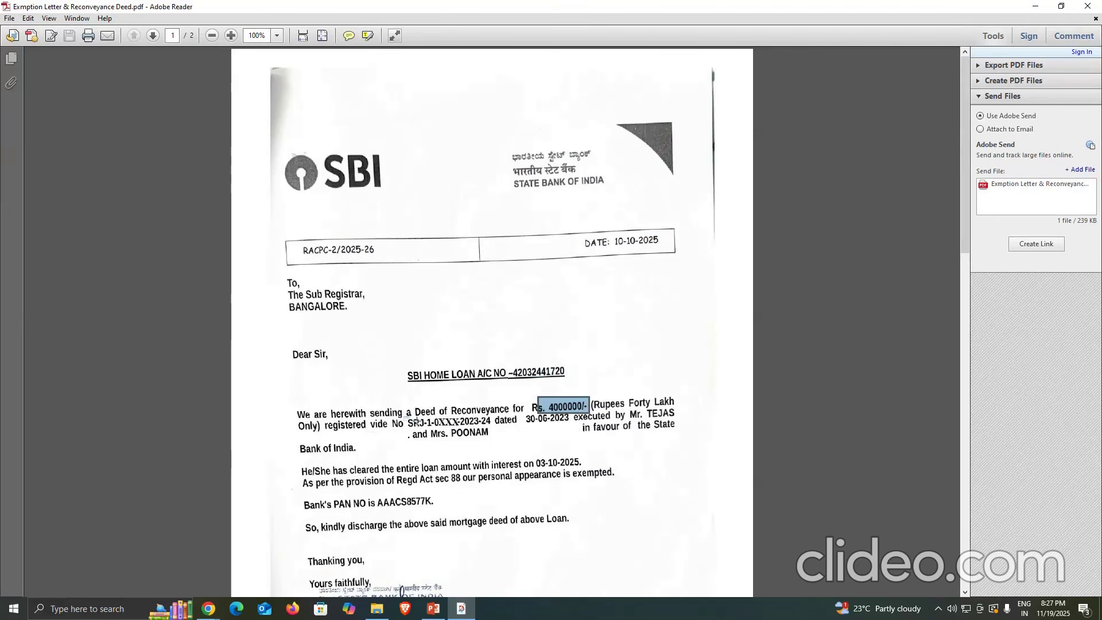
drag(405, 417, 502, 425)
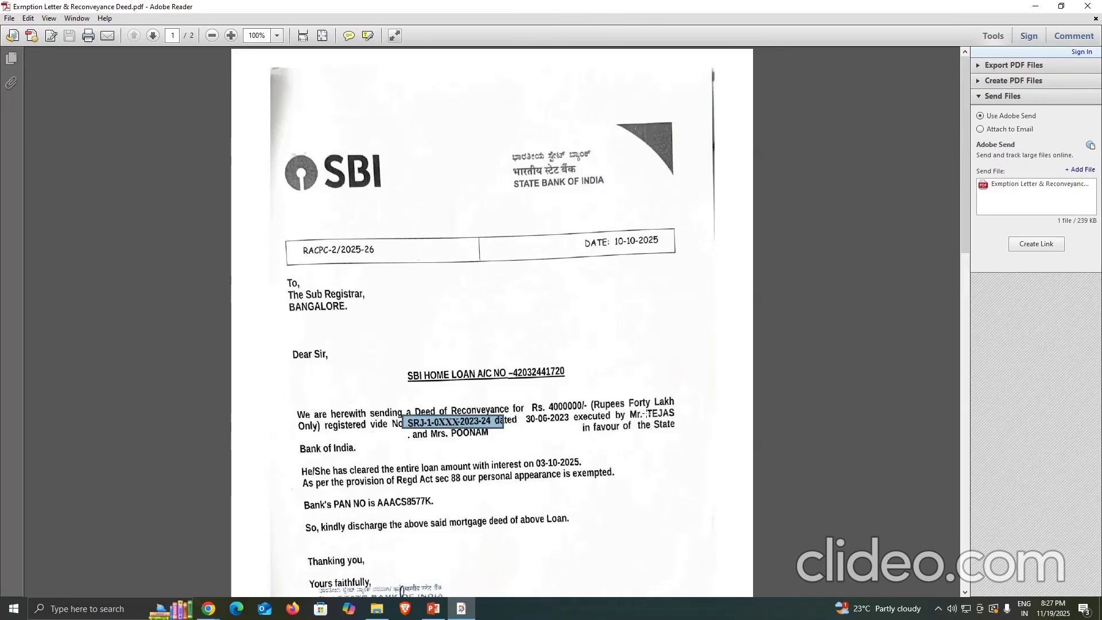
drag(644, 404, 683, 423)
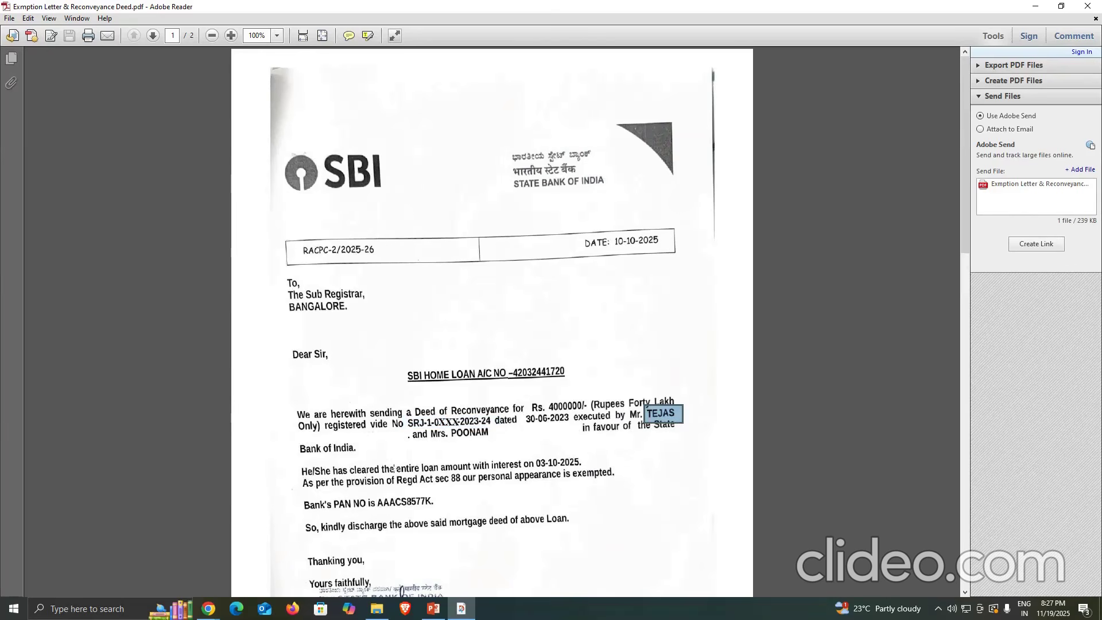
drag(396, 467, 637, 485)
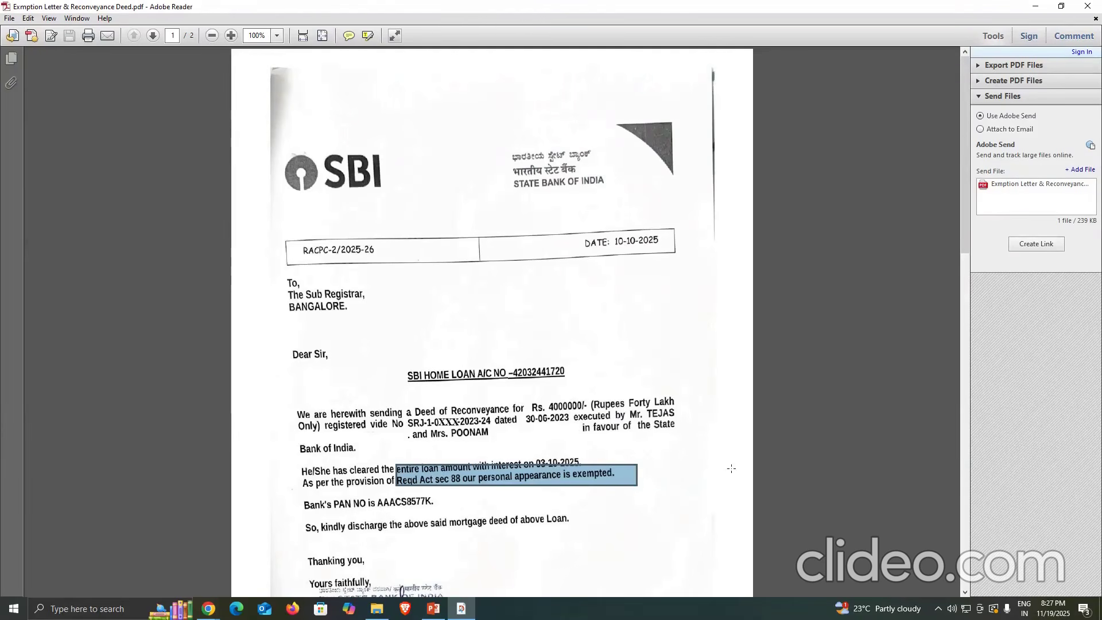
scroll(731, 468, down, 3)
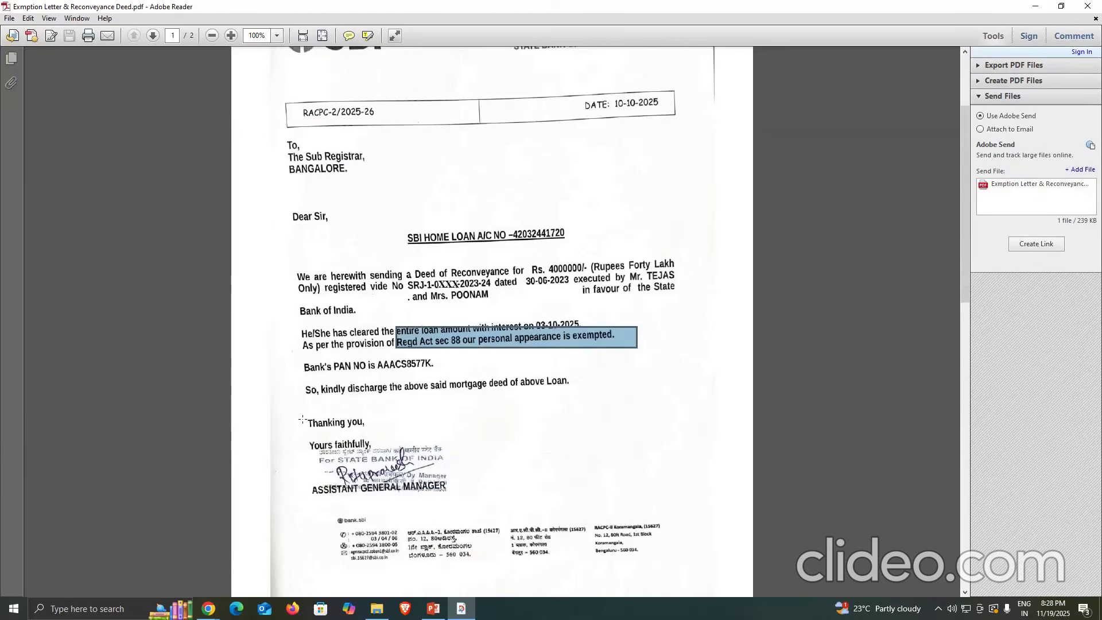
drag(301, 418, 489, 511)
- Examine the Deed of Reconveyance on page 2: title, reference, date, borrower's name, loan amount, registration number and property schedule
scroll(586, 468, down, 5)
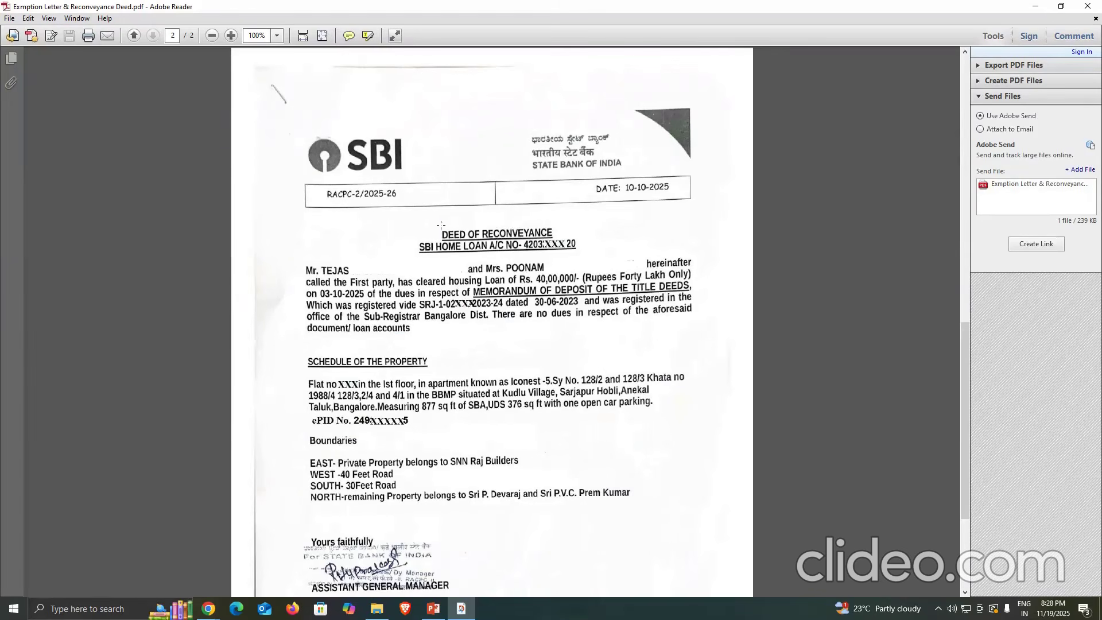
drag(441, 217, 556, 243)
drag(317, 183, 427, 211)
drag(583, 173, 704, 204)
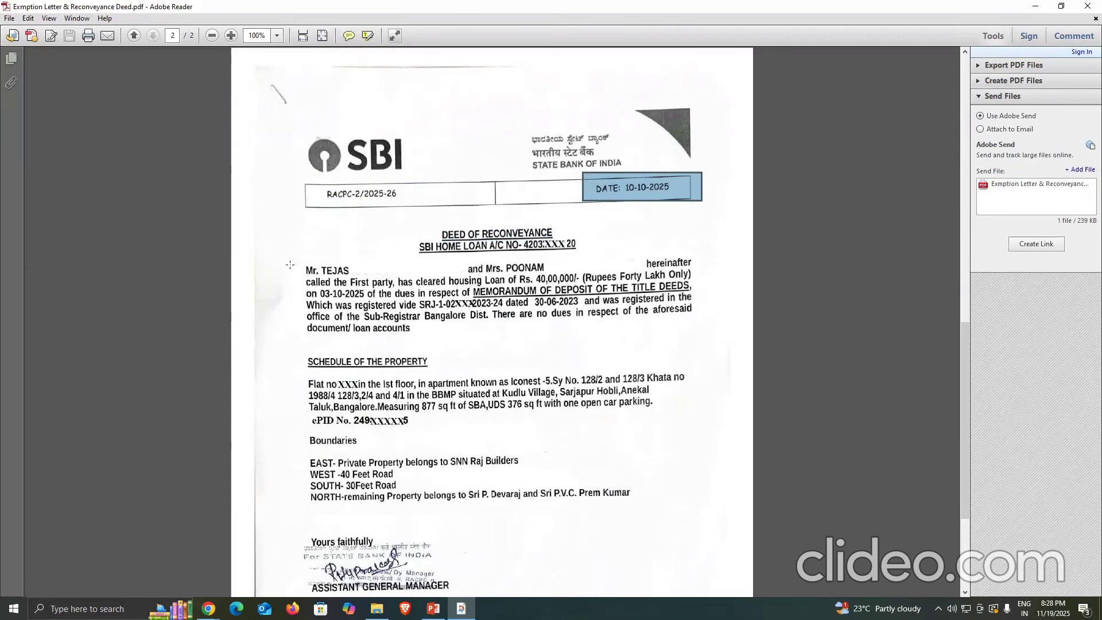
drag(316, 264, 369, 279)
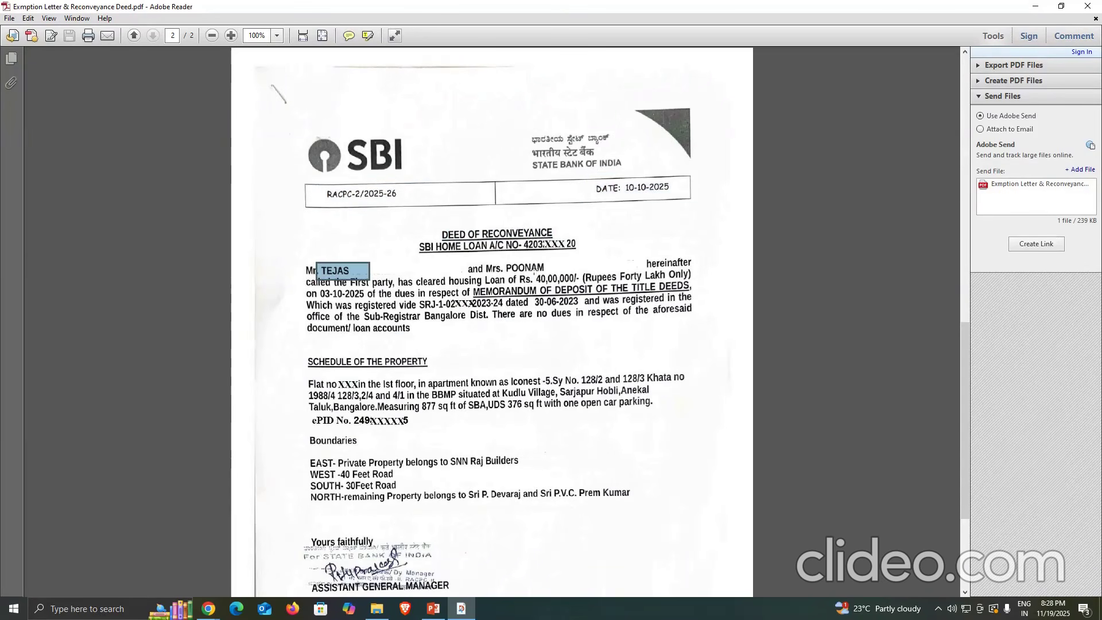
drag(533, 266, 585, 278)
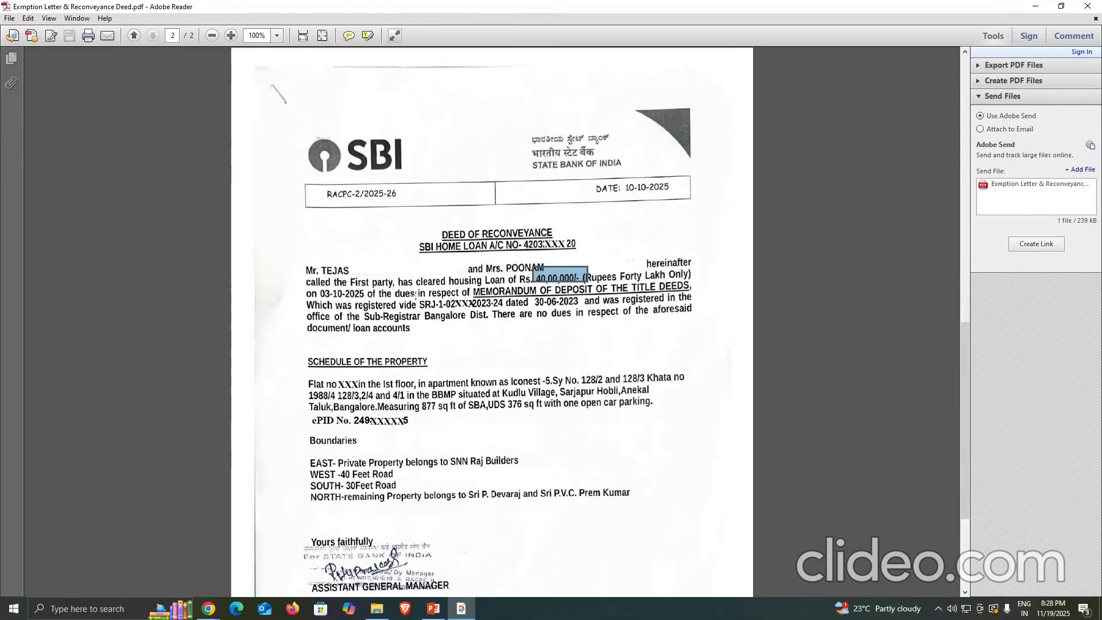
drag(414, 295, 527, 314)
drag(295, 347, 707, 431)
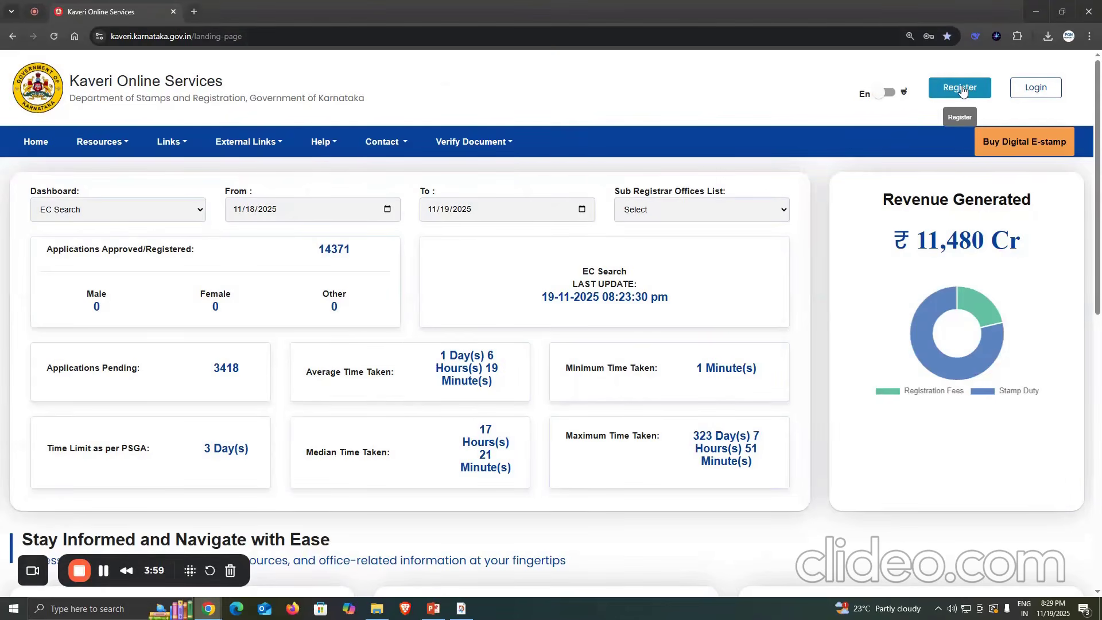
- Open the Kaveri Online Services account registration form in the browser, review its required fields and close it without registering
click(962, 90)
drag(280, 183, 322, 184)
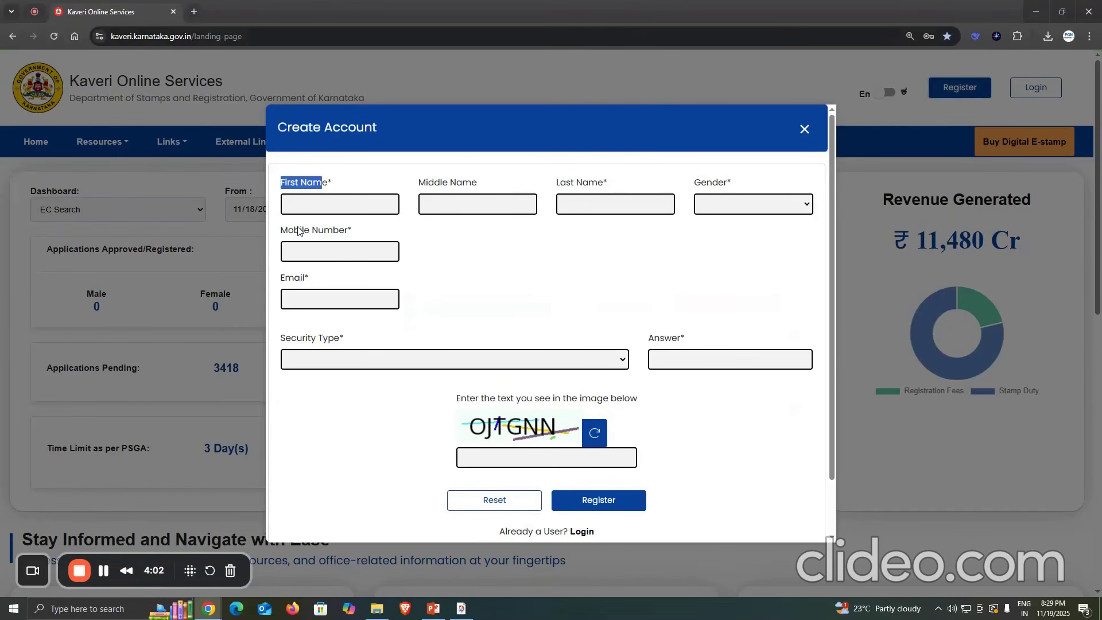
drag(300, 231, 324, 232)
drag(285, 279, 294, 279)
drag(291, 338, 363, 340)
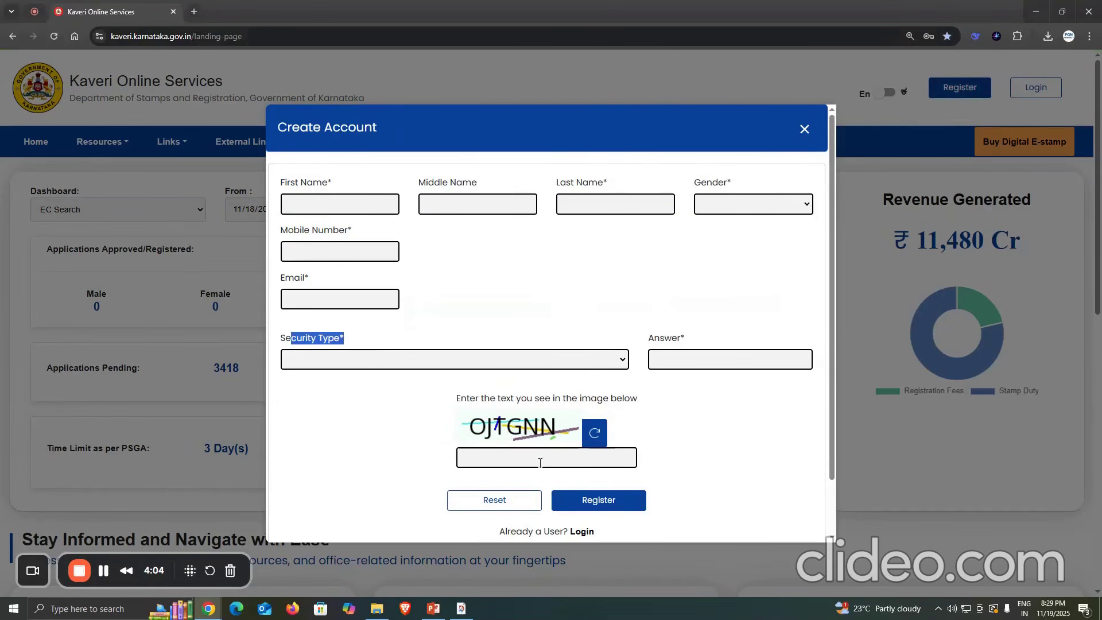
scroll(763, 163, down, 1)
scroll(763, 163, up, 1)
click(804, 129)
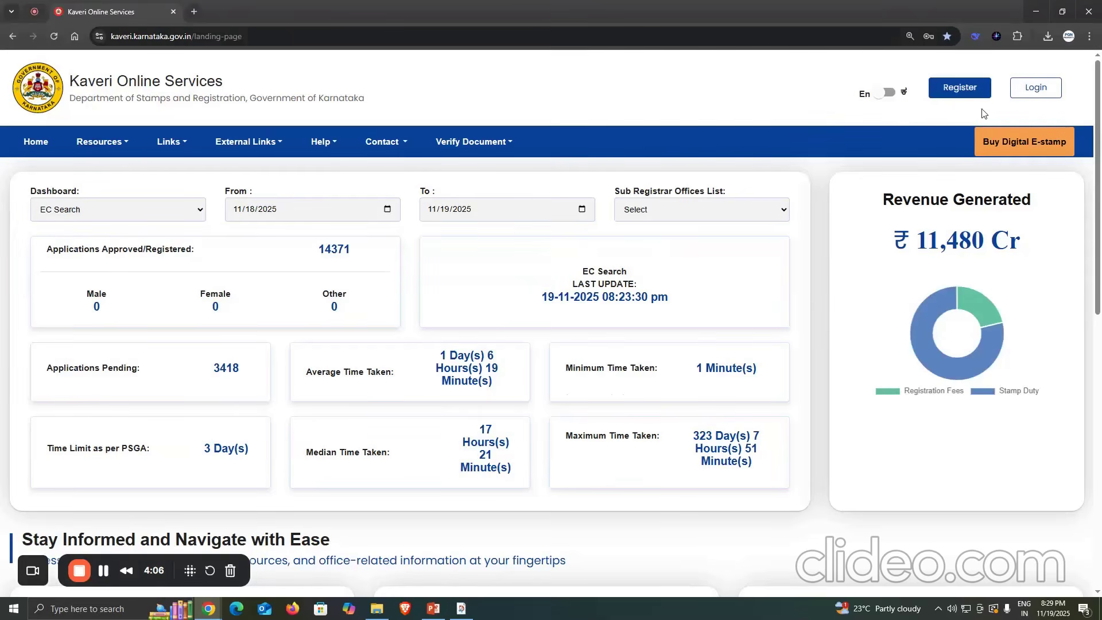
- Log in to the applicant account with the username, password and captcha, and enter the OTP
click(1035, 89)
drag(535, 232, 572, 237)
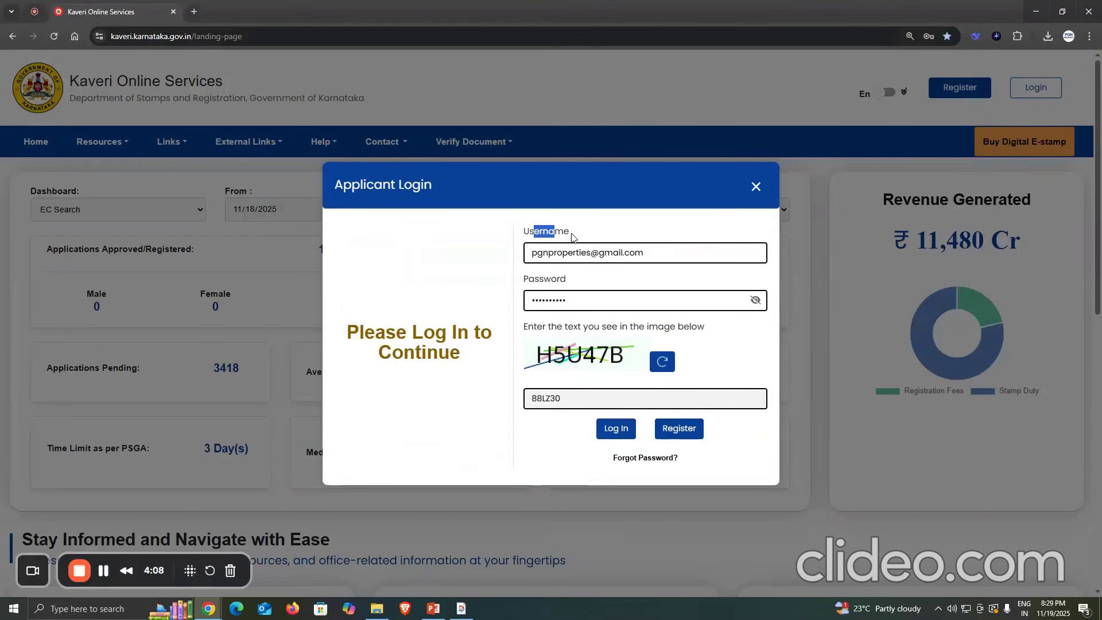
drag(534, 281, 567, 283)
drag(568, 399, 500, 408)
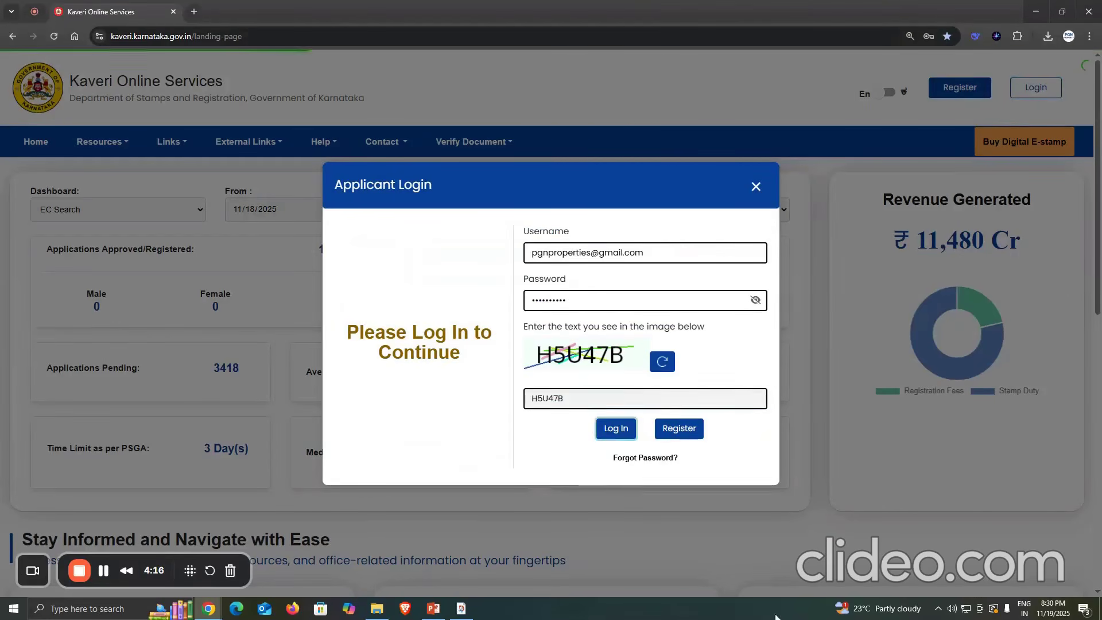
click(615, 428)
drag(579, 310, 520, 319)
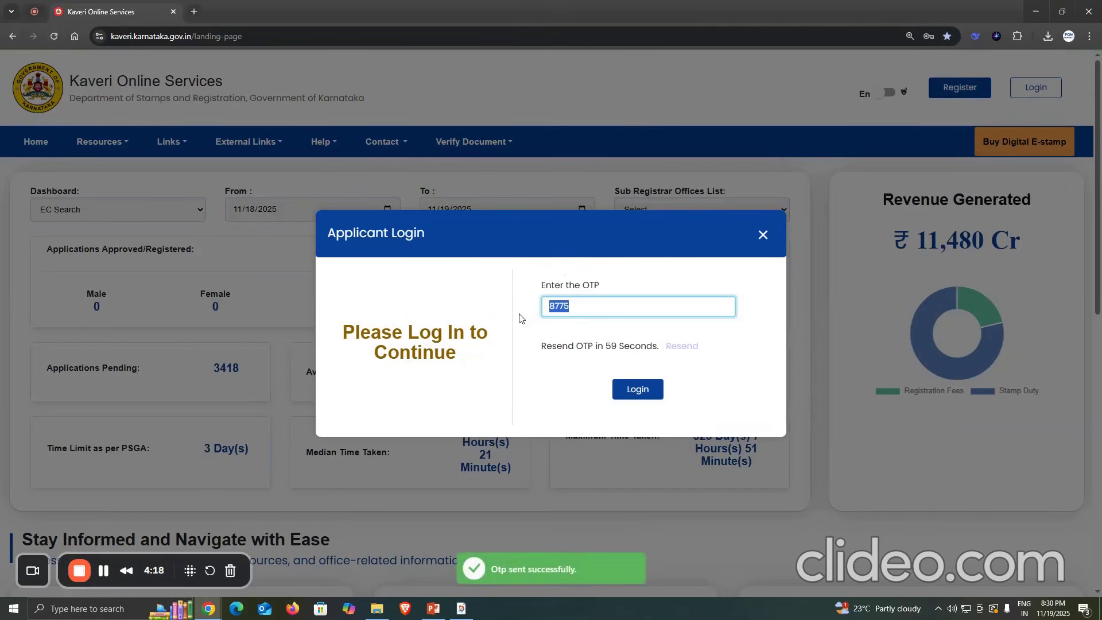
key(BackSpace)
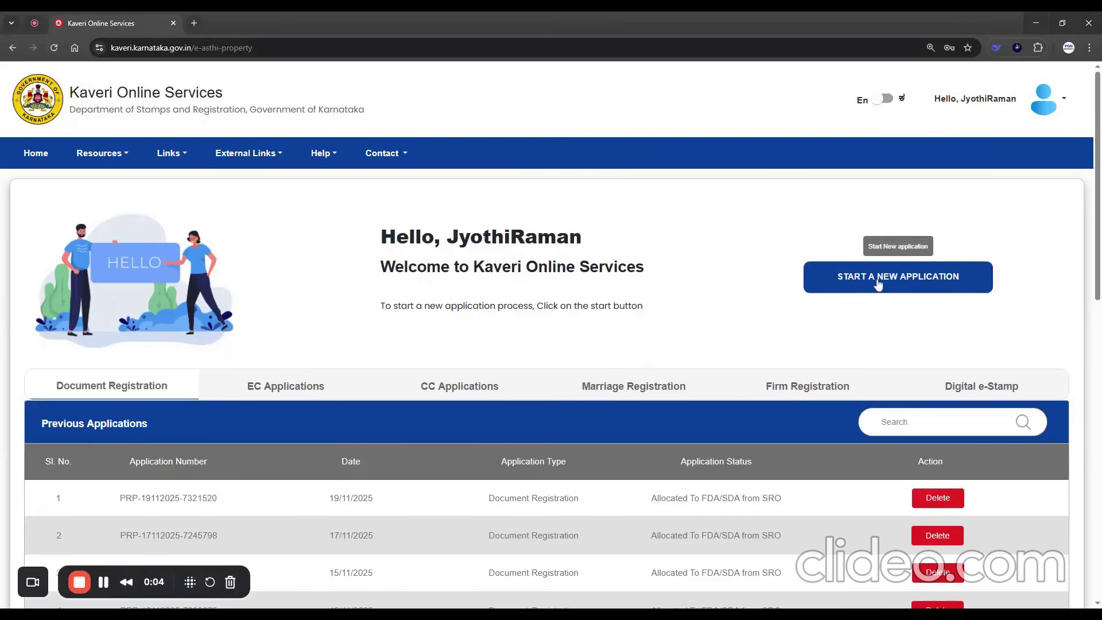
- Start a new Document Registration application and continue past its prerequisites
click(877, 283)
drag(222, 276, 320, 277)
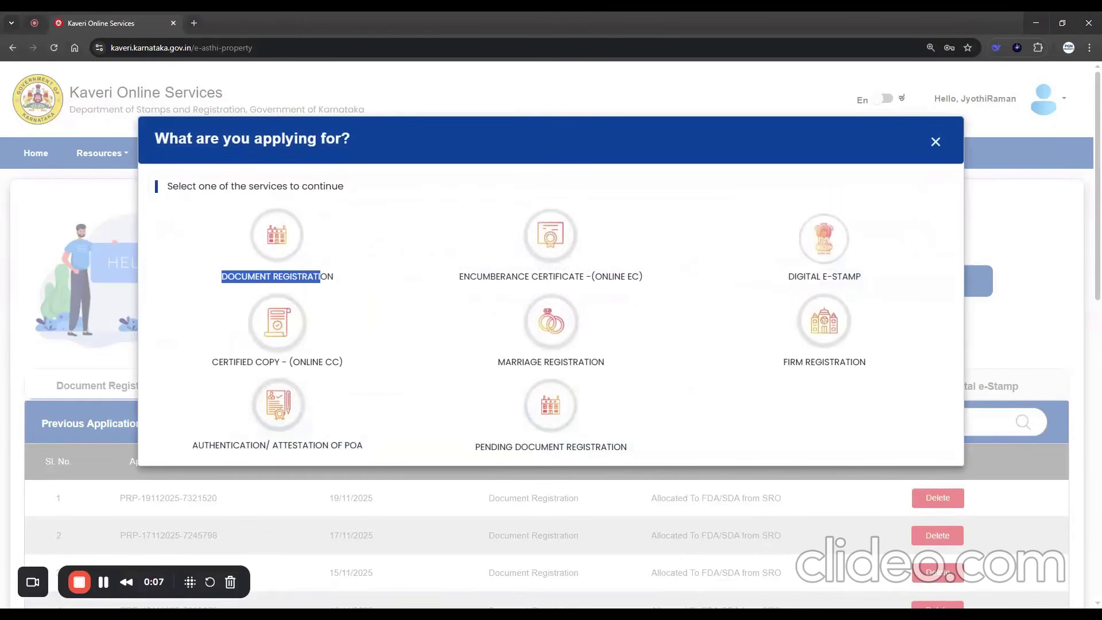
click(345, 277)
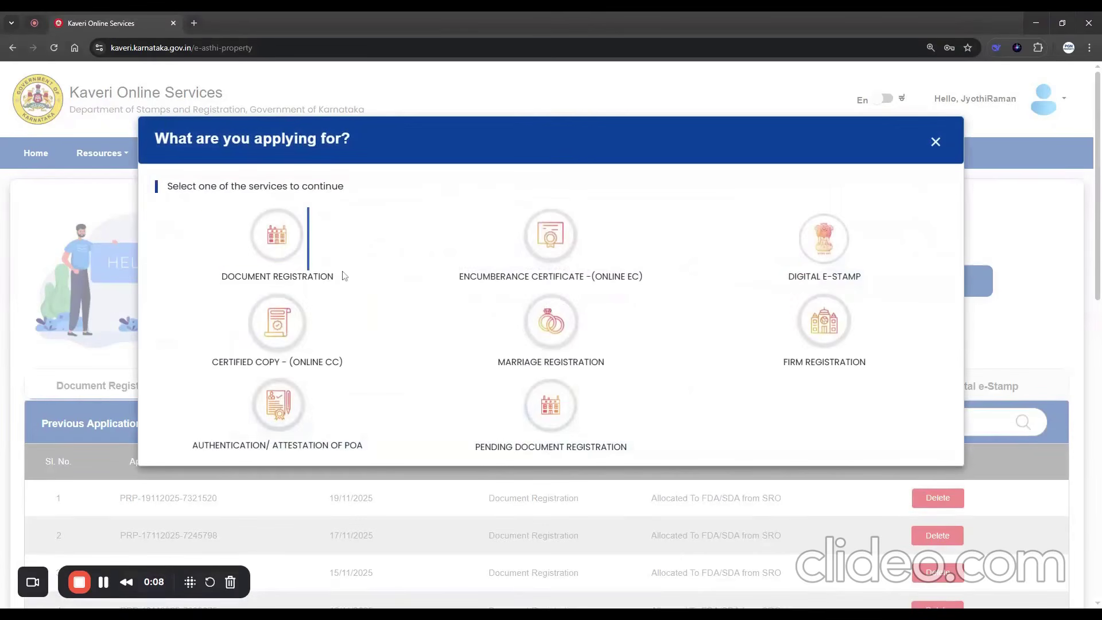
triple_click(343, 281)
click(278, 236)
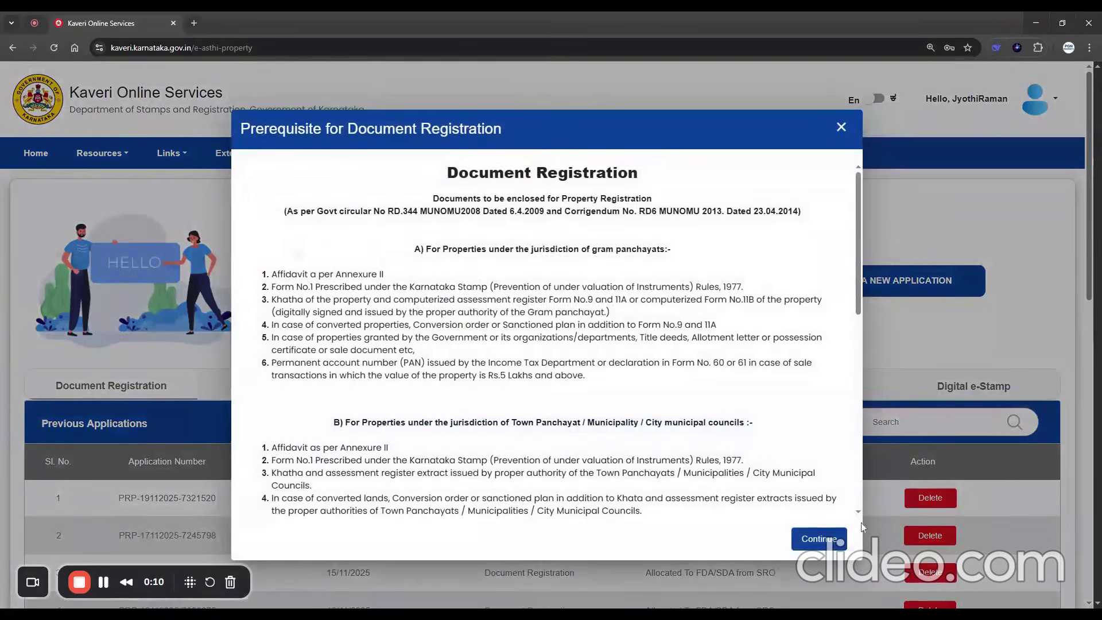
click(828, 542)
- Set the nature of document and article to Reconveyance of mortgaged property, with sub article 44 - Reconveyance of mortgaged property(Immovable)
drag(122, 241, 291, 242)
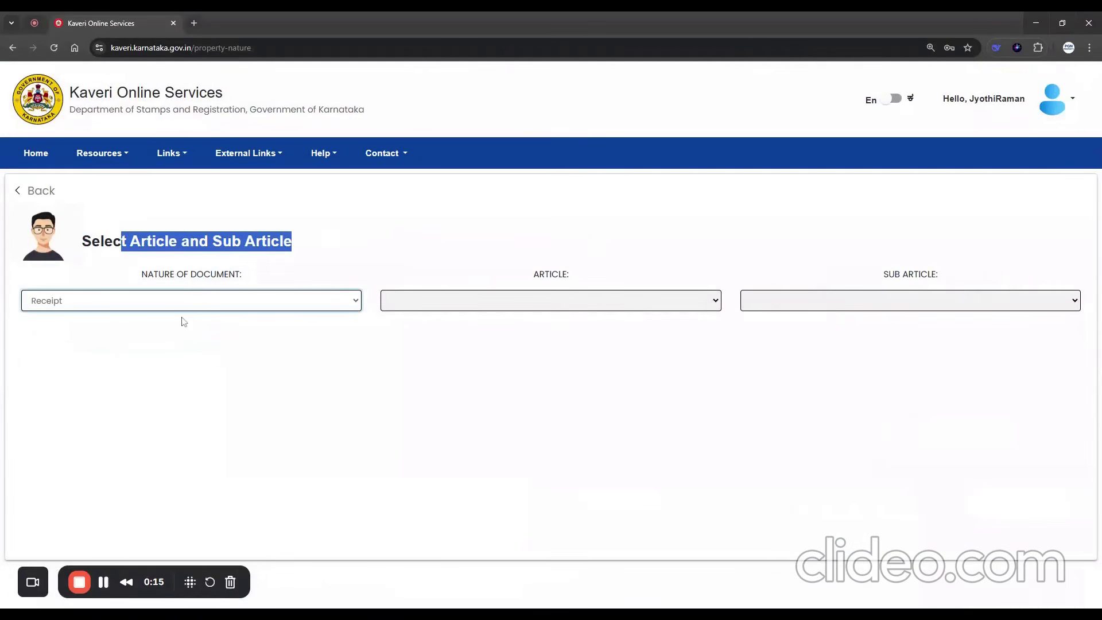
drag(451, 260, 597, 273)
click(547, 308)
click(531, 336)
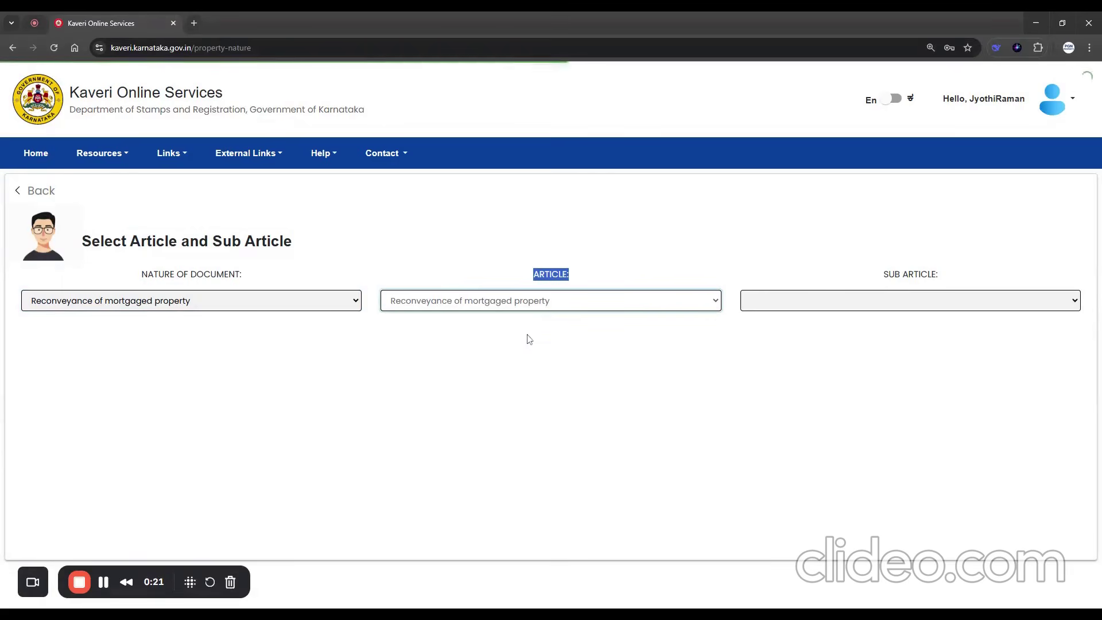
click(836, 312)
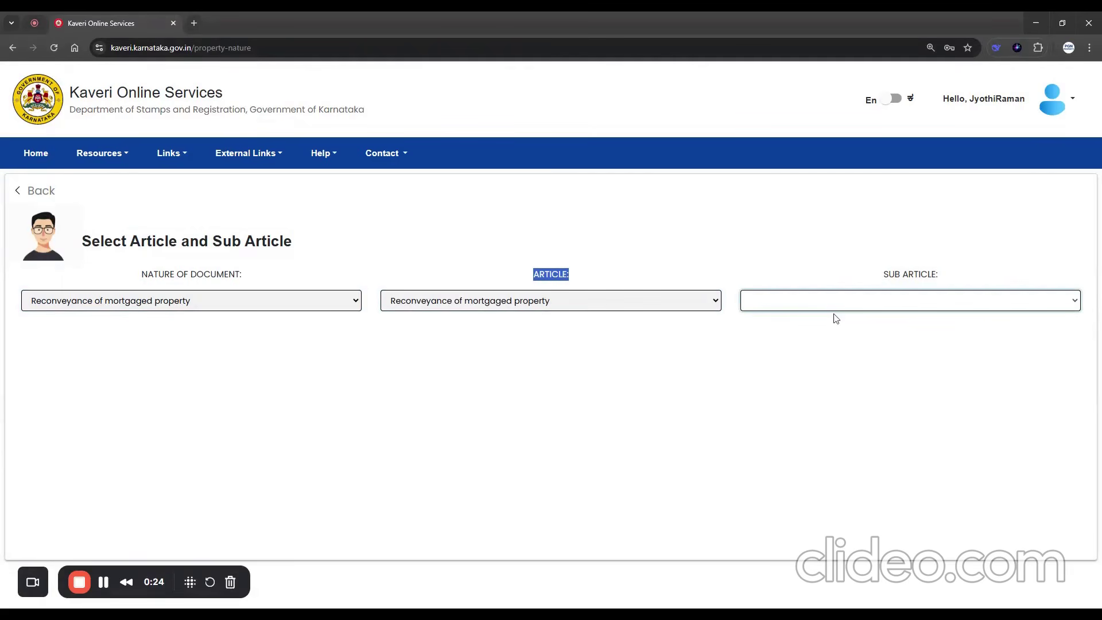
click(839, 336)
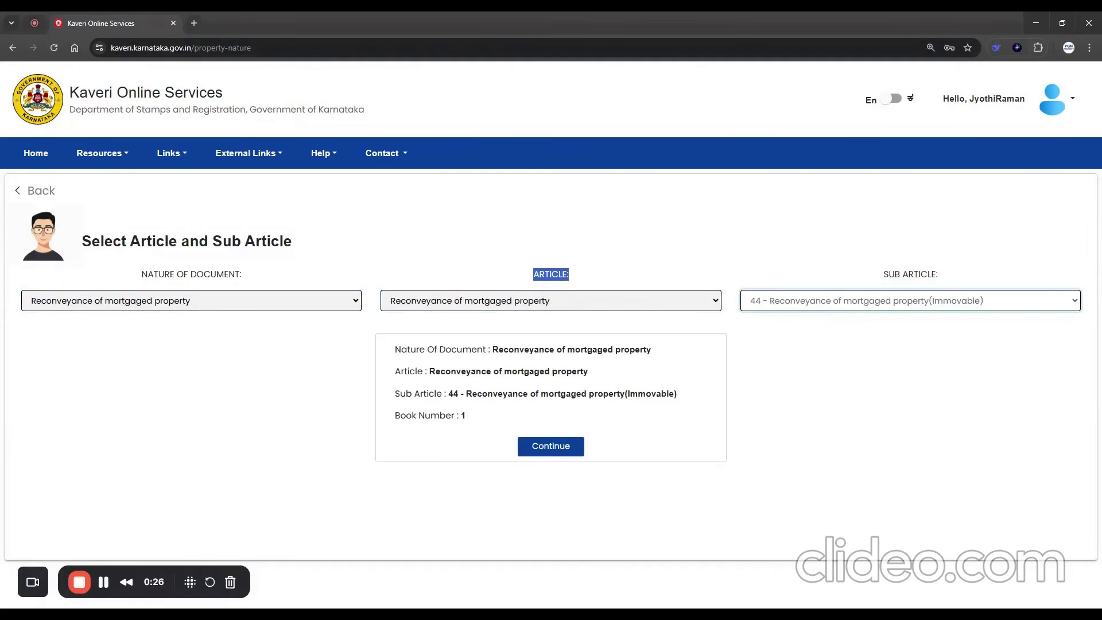
- Check the summary of document nature, article and sub article, and continue with the application
drag(395, 351, 672, 355)
drag(390, 372, 647, 379)
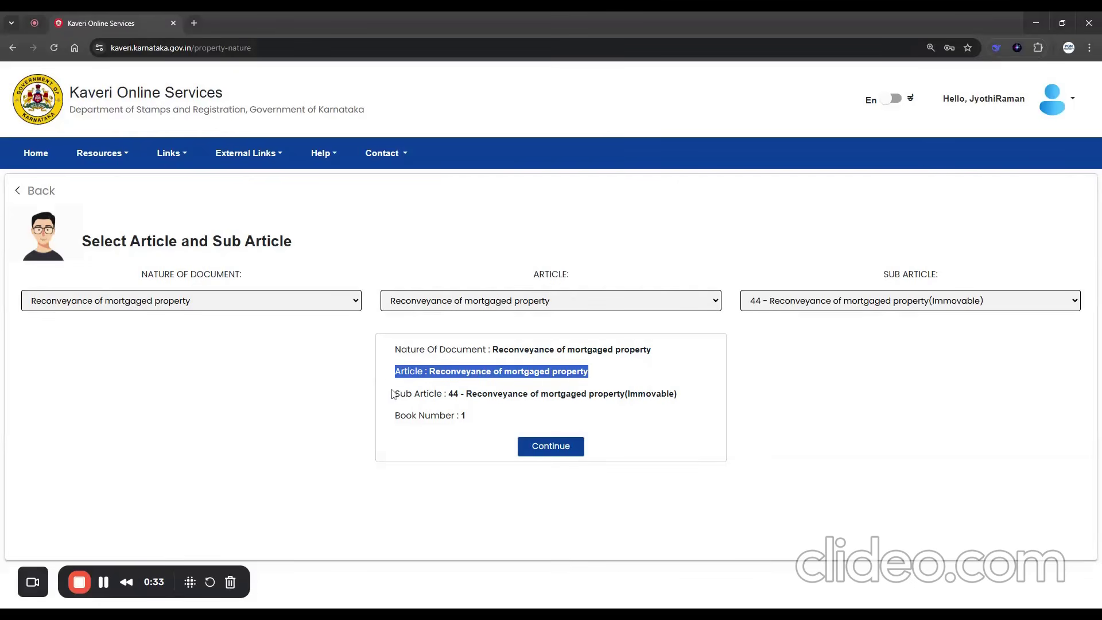
drag(392, 395, 688, 396)
click(553, 449)
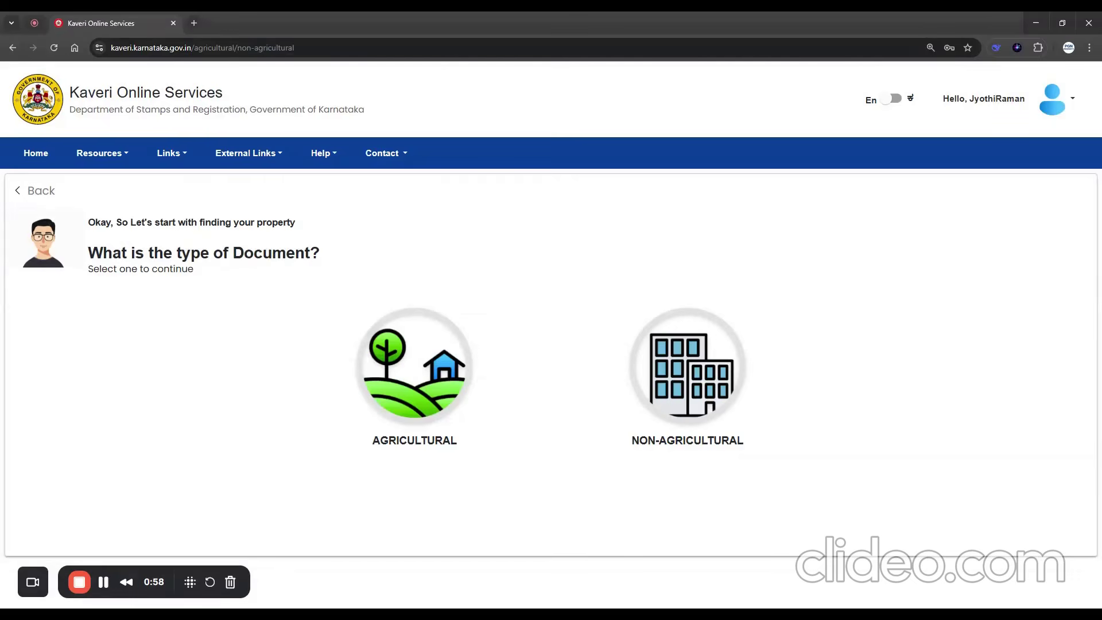
- Choose Non-Agricultural as the document type and e-Aasthi as the jurisdiction
drag(175, 254, 351, 264)
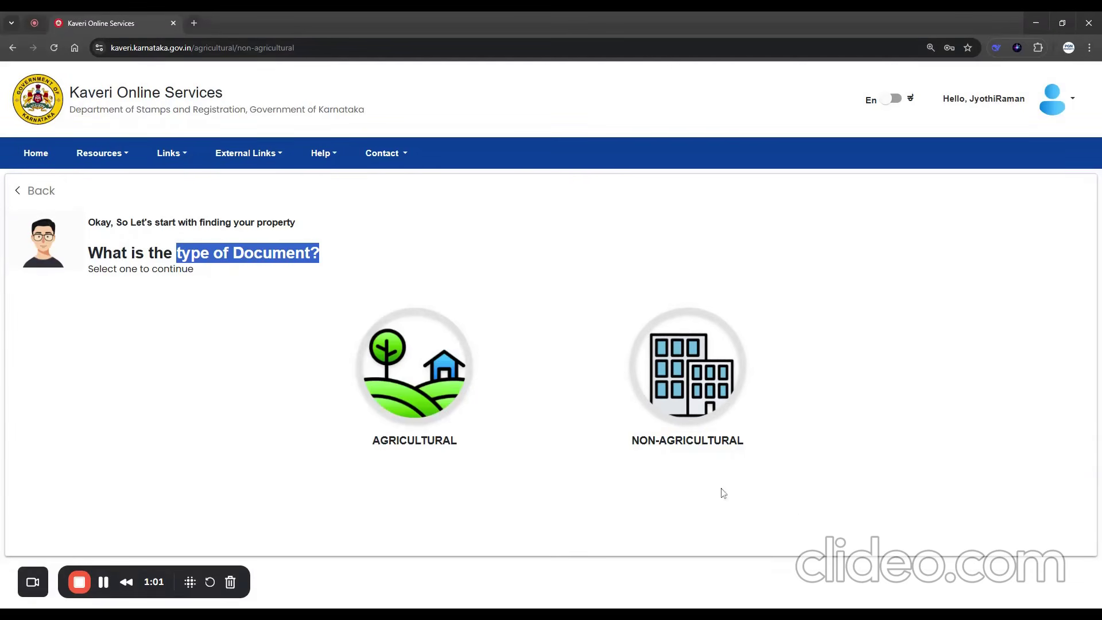
click(701, 397)
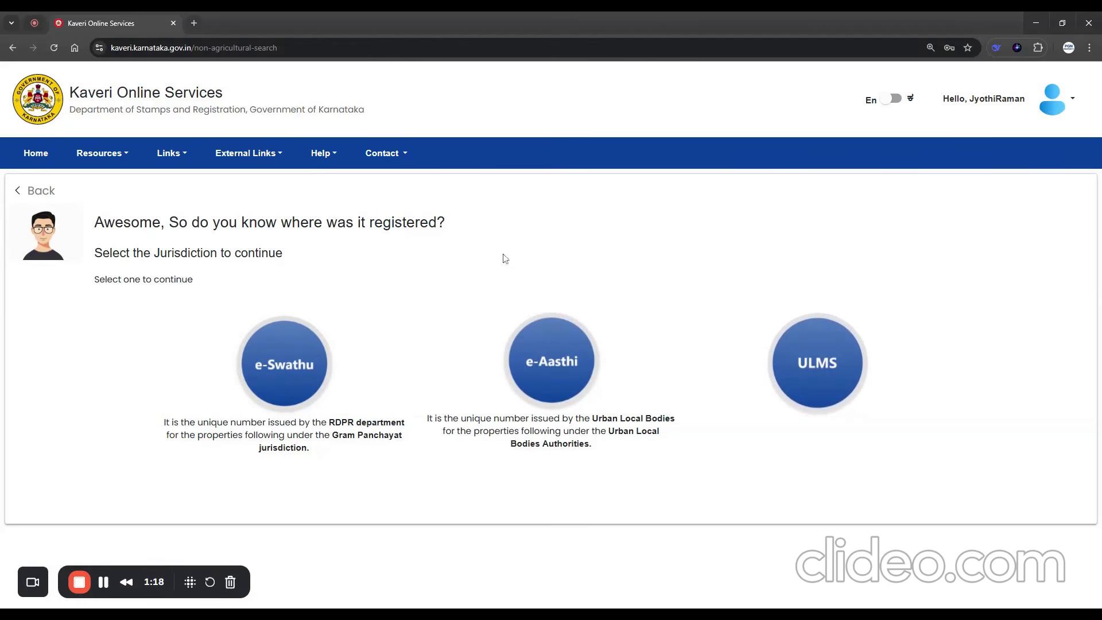
click(551, 365)
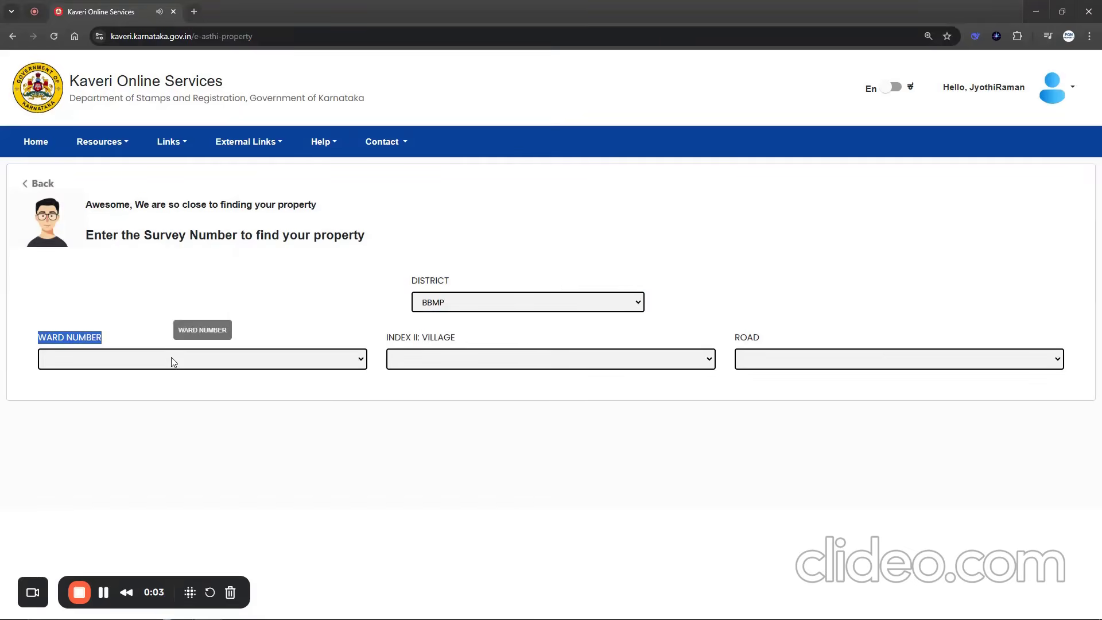
- Set the property's ward number to BBMP Ward No. 191 under the BBMP district
click(173, 362)
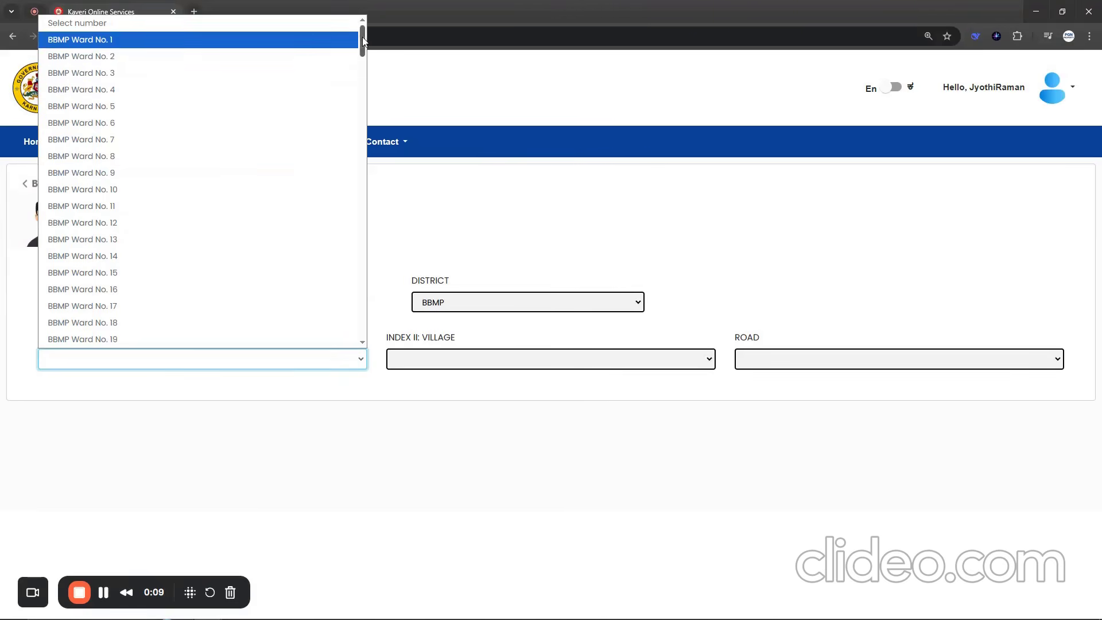
drag(363, 36, 363, 322)
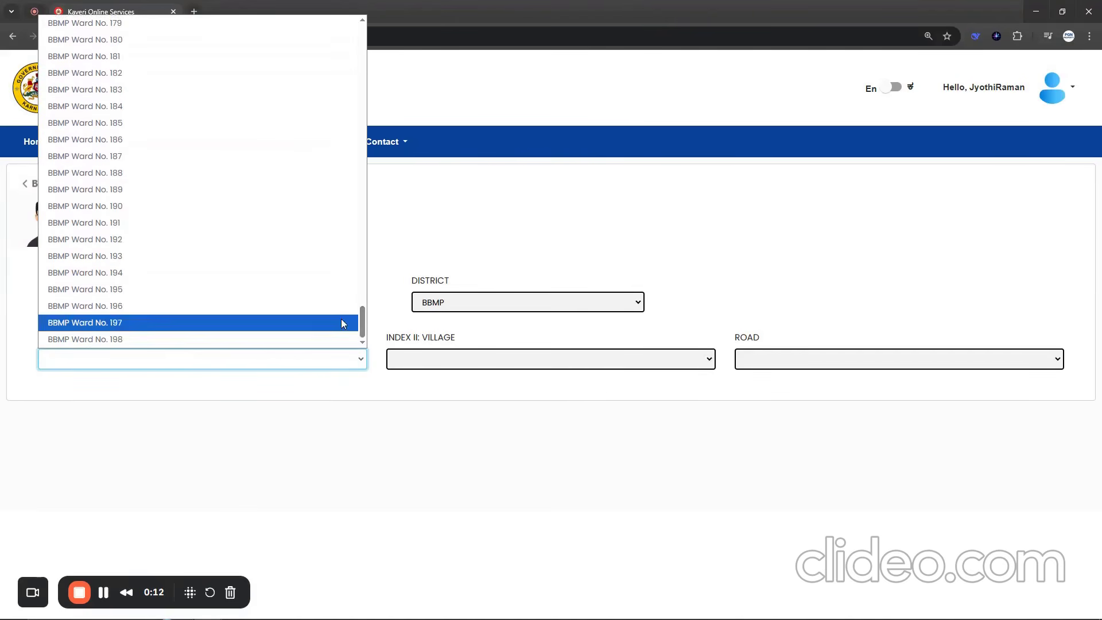
click(190, 226)
- Set the village to Kudlu as in the deed and the road to Kudlu (Converted Land), and search by the property's e-Aasthi PID
drag(386, 338, 474, 334)
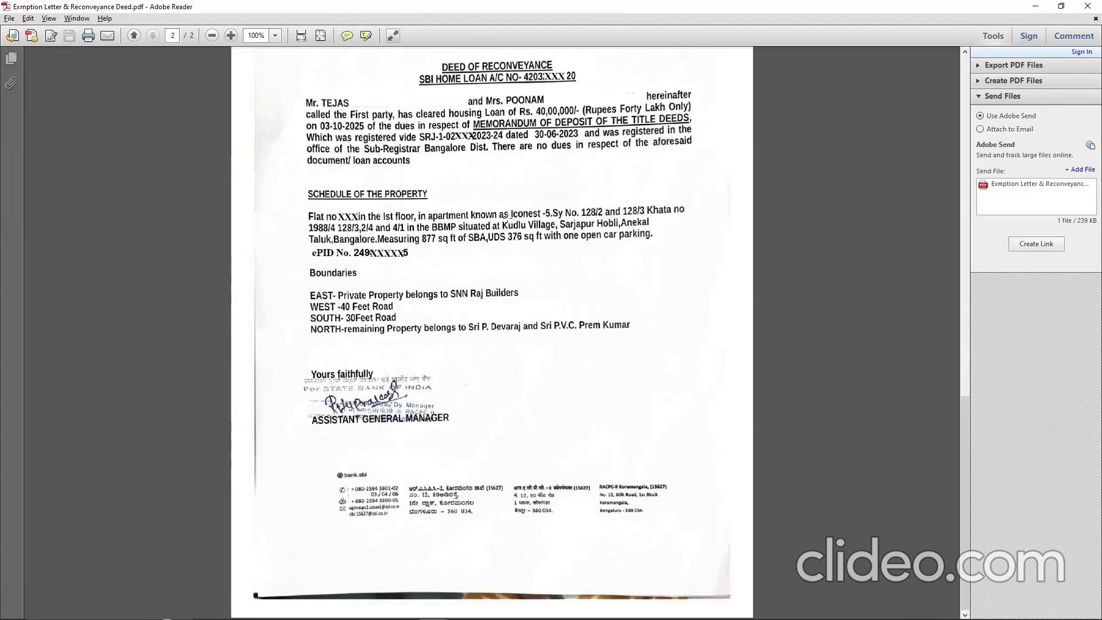
drag(497, 214, 559, 237)
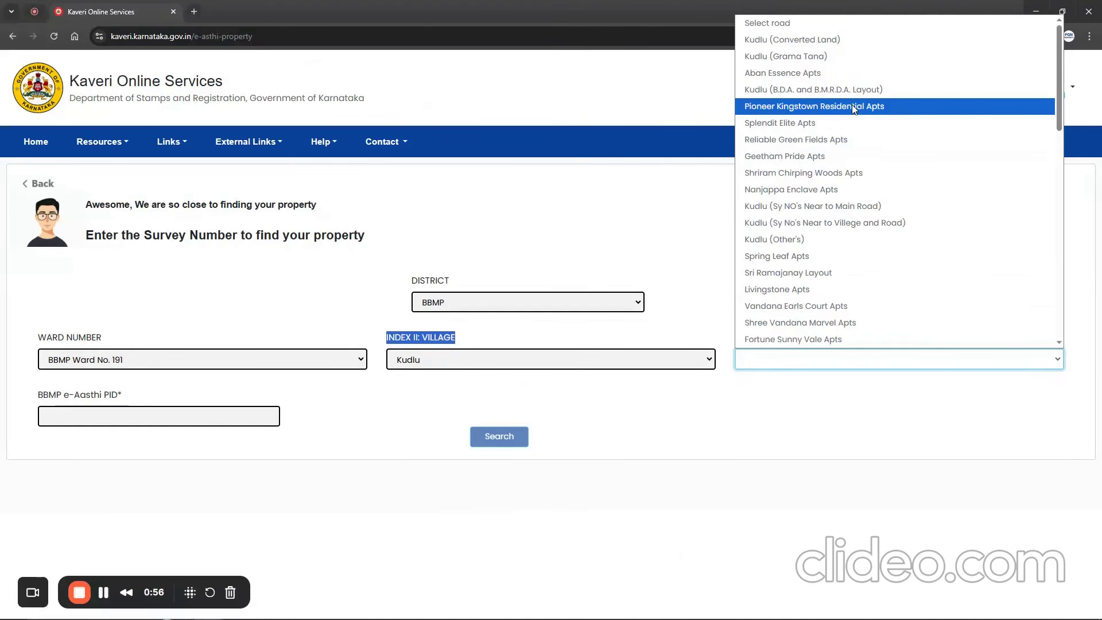
drag(36, 395, 129, 400)
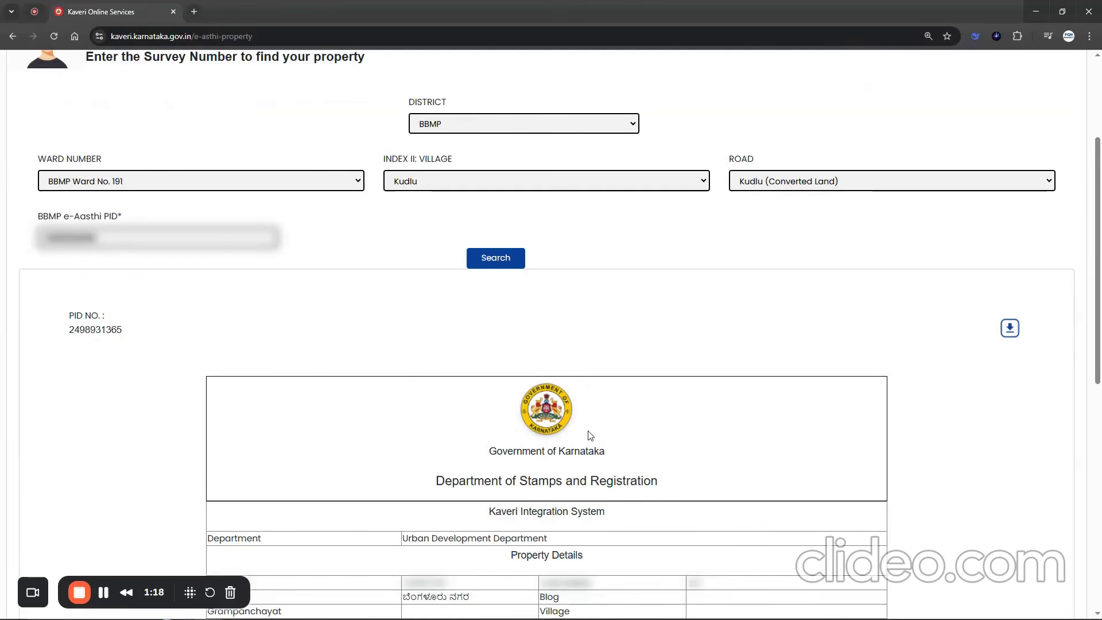
- Review the property details, boundaries and owner details in the retrieved property record
scroll(591, 402, down, 4)
scroll(587, 301, down, 3)
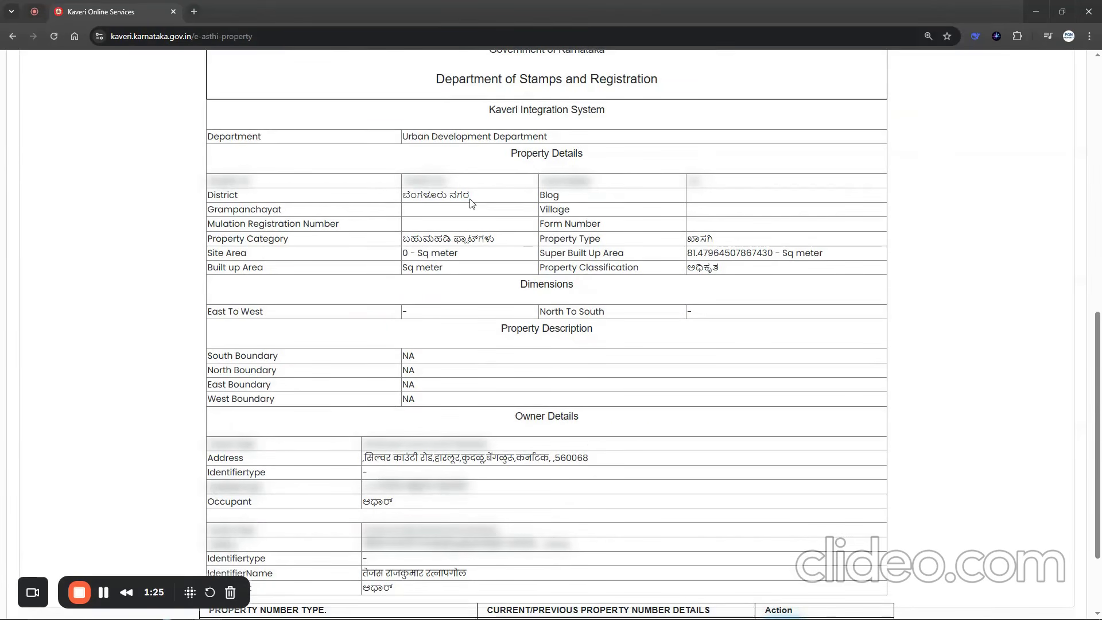
scroll(476, 228, down, 2)
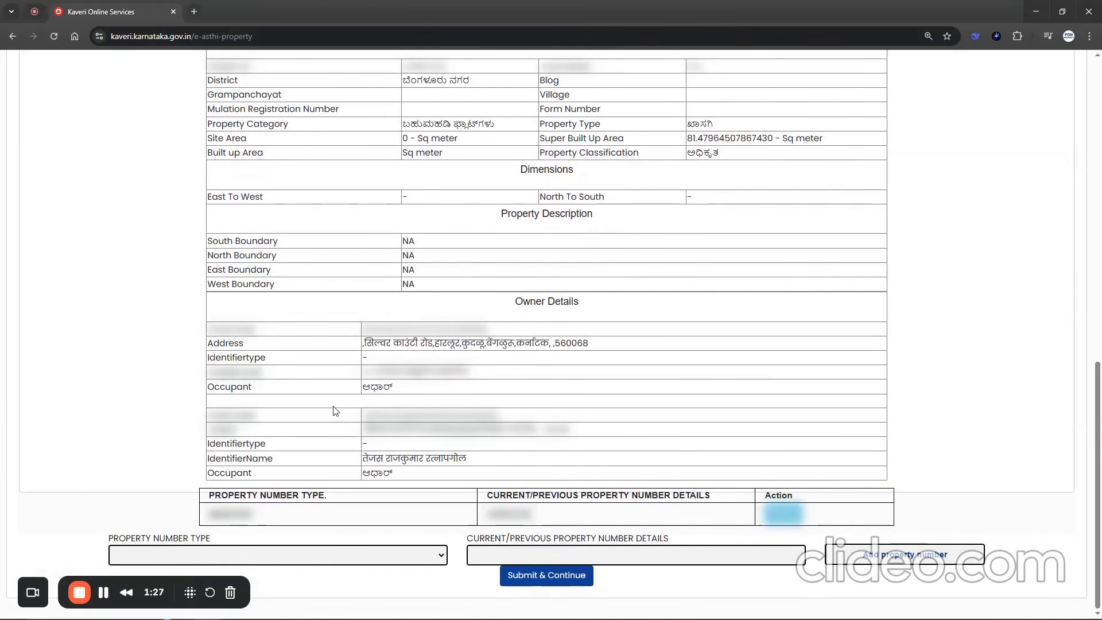
- Add a property number of type Flat No with the number 123 to the property record
drag(109, 538, 204, 553)
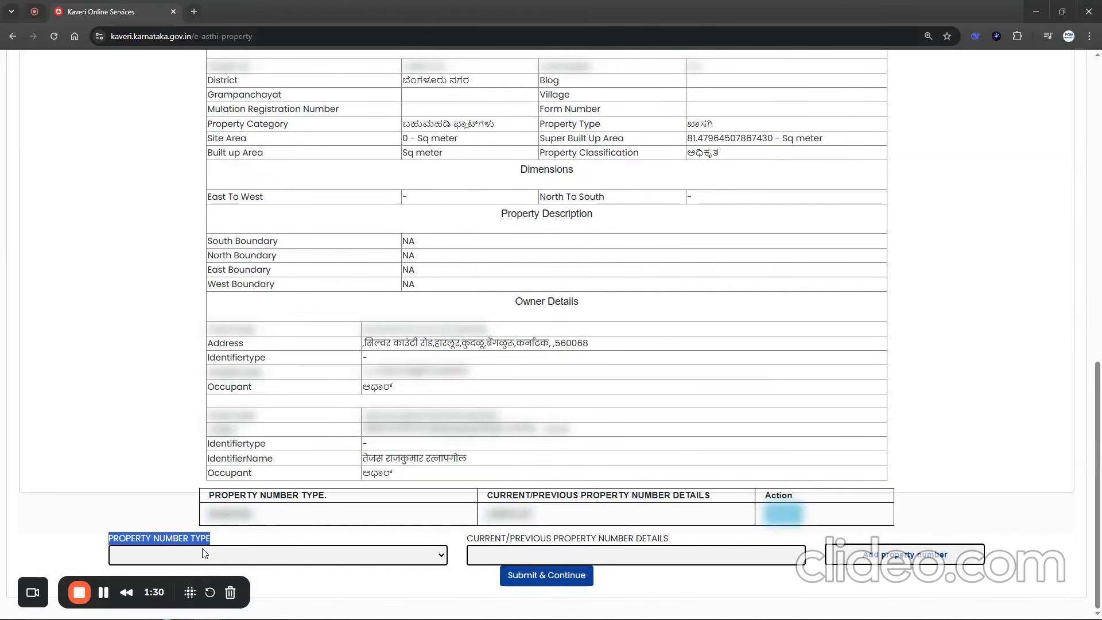
click(268, 554)
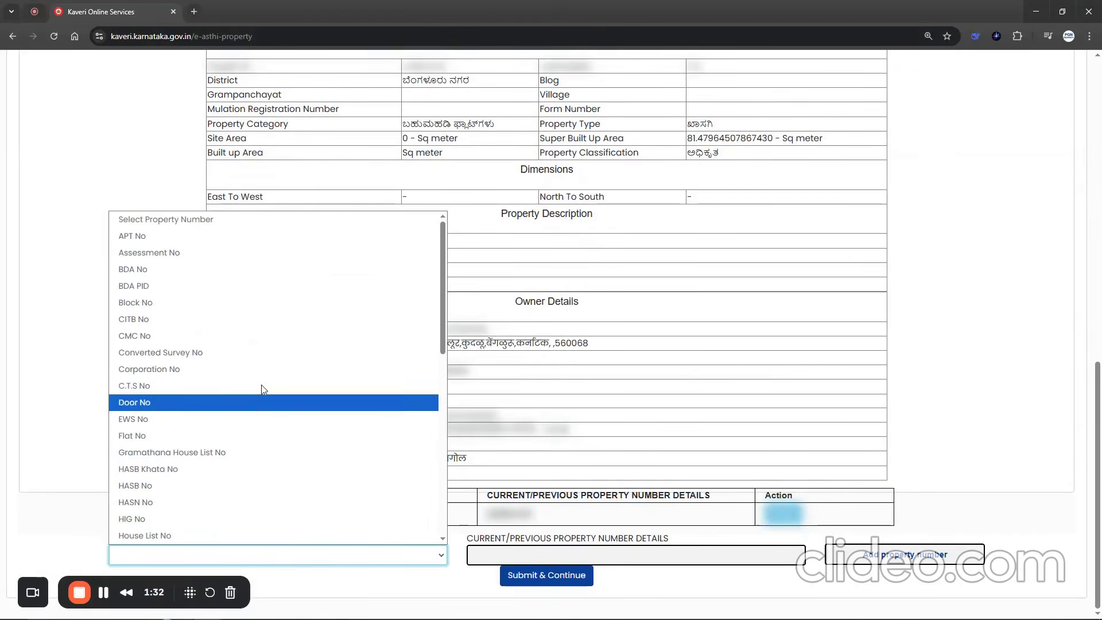
key(f)
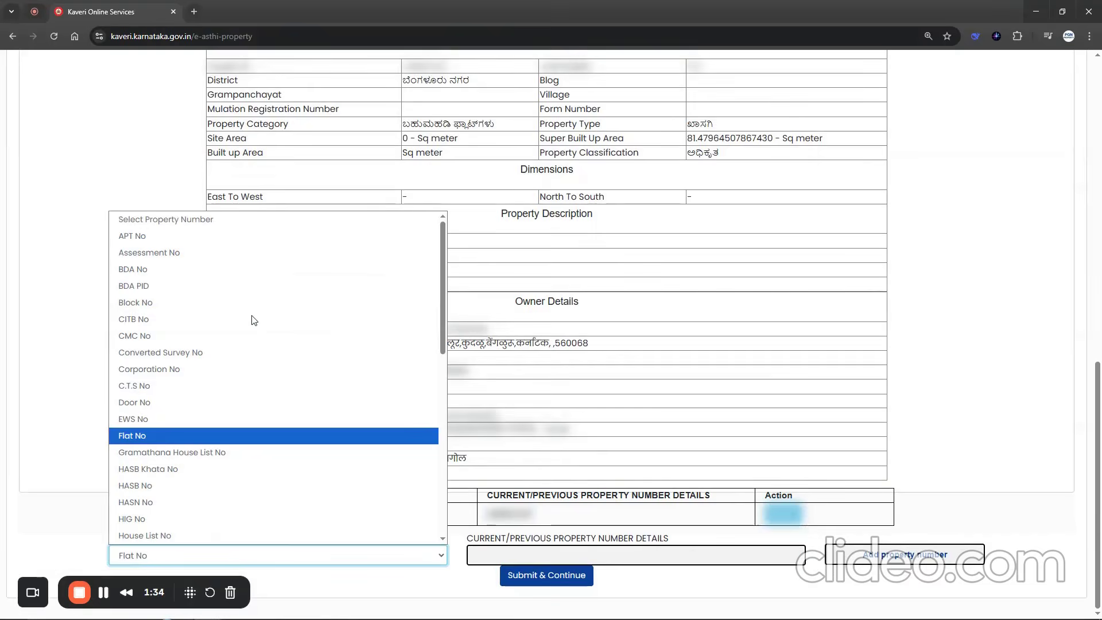
key(Return)
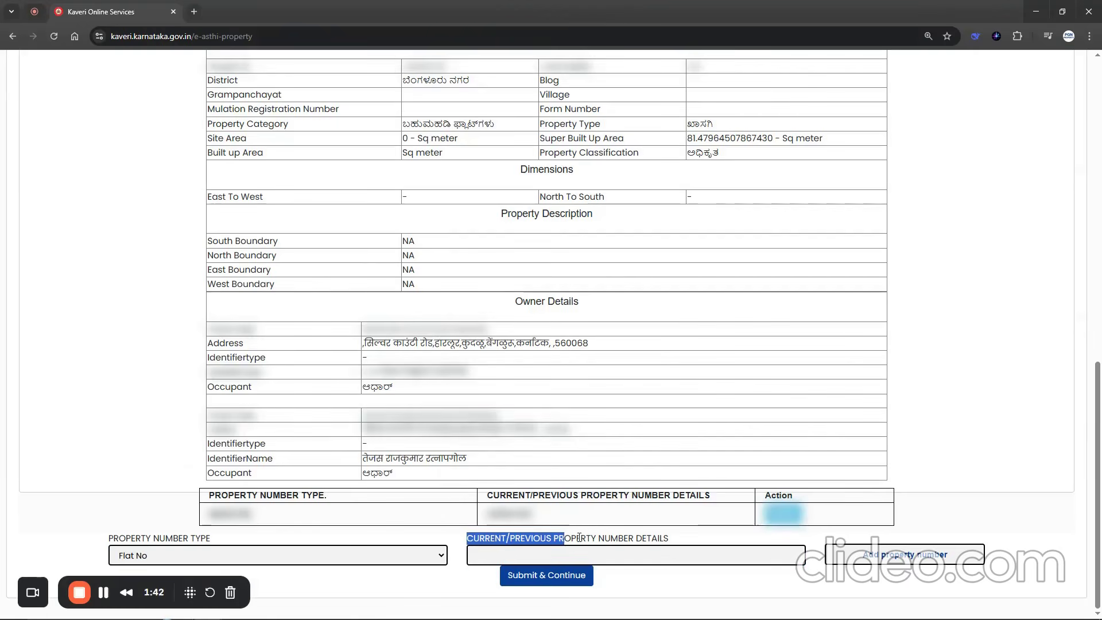
drag(570, 542, 520, 558)
click(521, 559)
text(123)
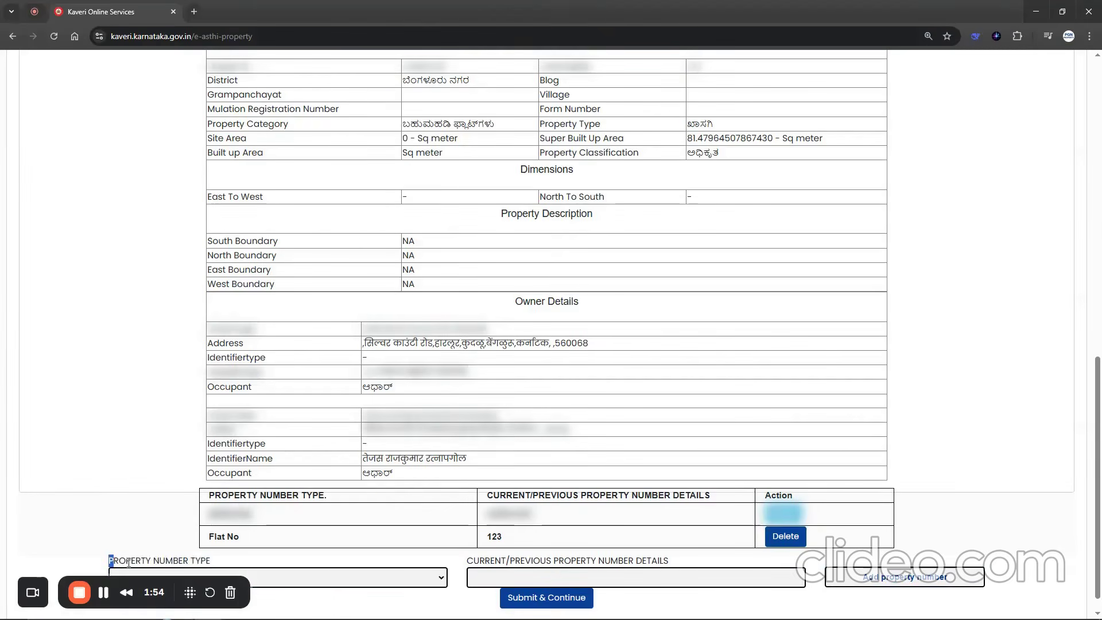
- Add a property number of type Block No with the value A to the property record
drag(111, 560, 315, 575)
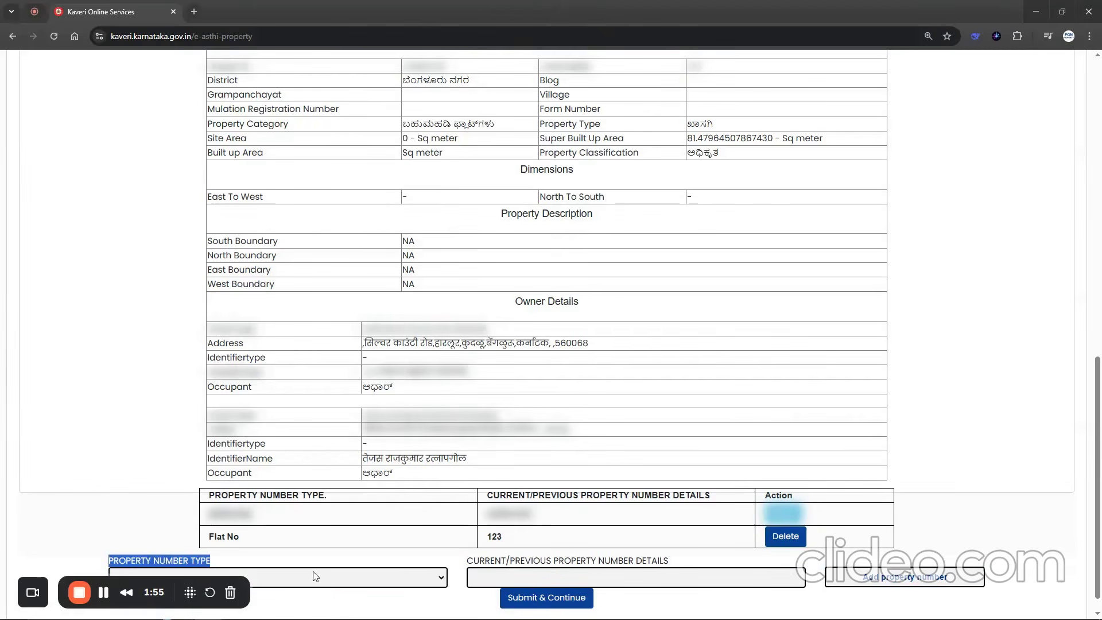
click(315, 575)
text(bl)
key(Return)
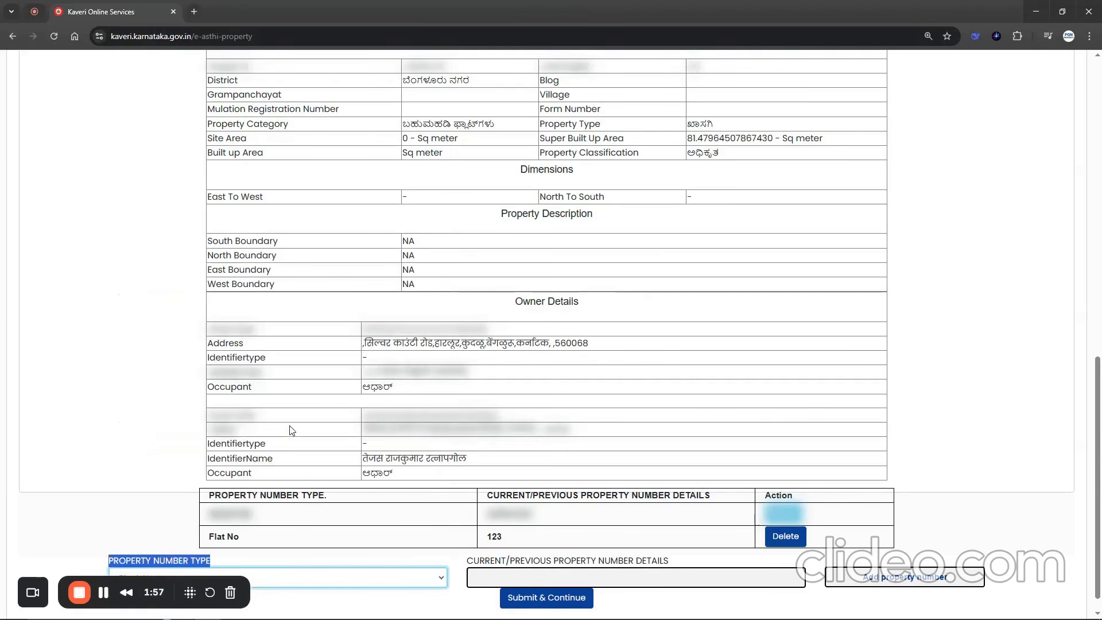
click(476, 577)
text(A)
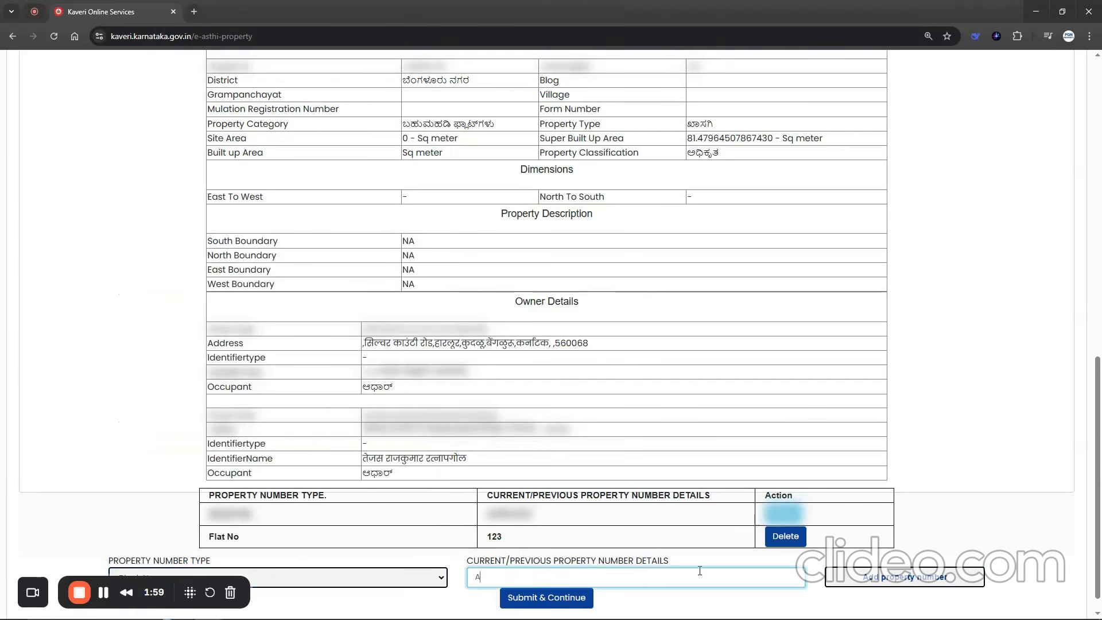
click(913, 578)
- Choose Survey No as the next property number type and enter 1236 as its number
scroll(768, 576, down, 1)
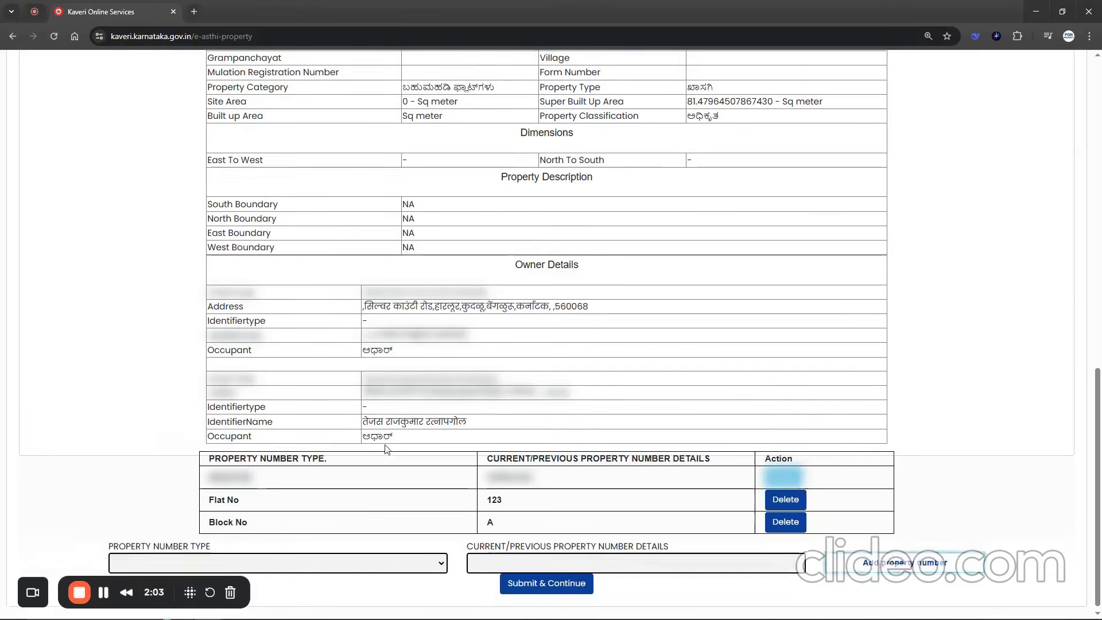
drag(110, 537, 281, 561)
click(279, 559)
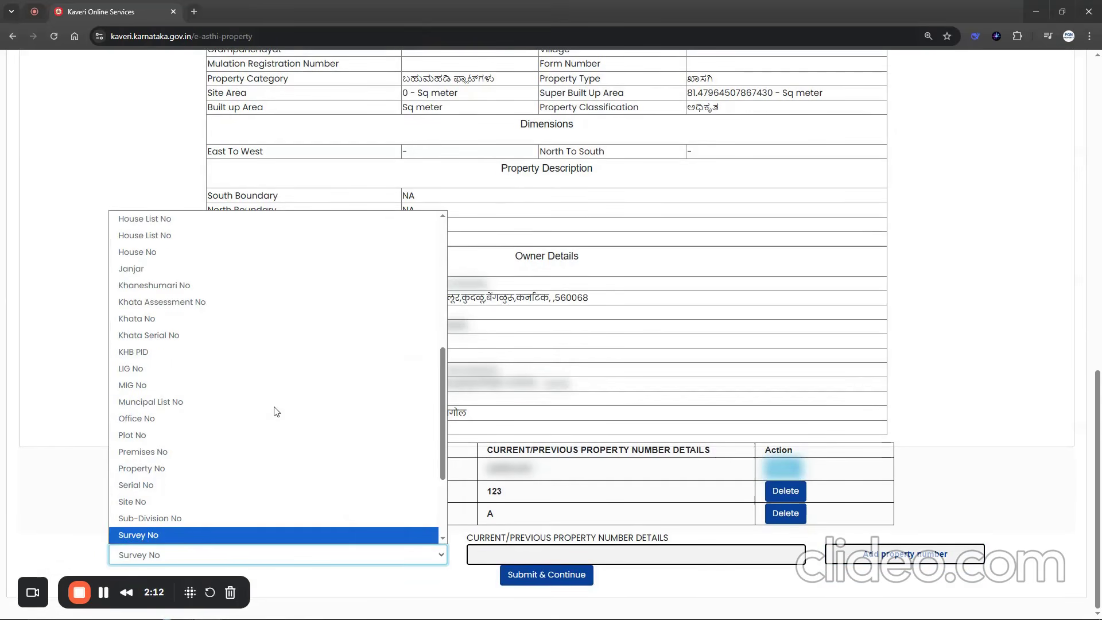
key(Return)
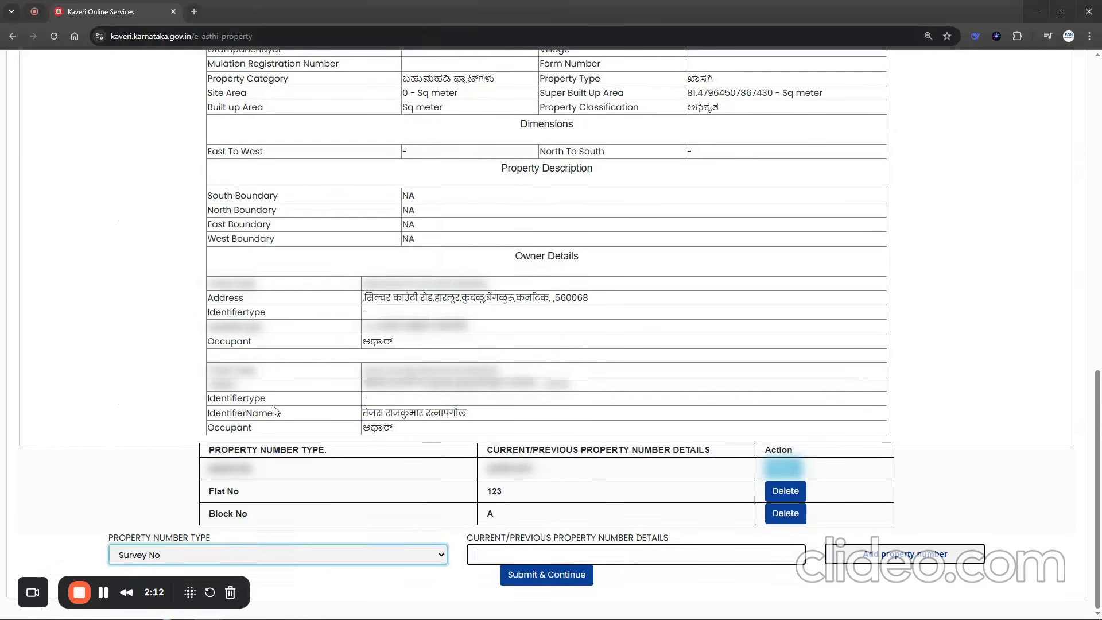
key(Tab)
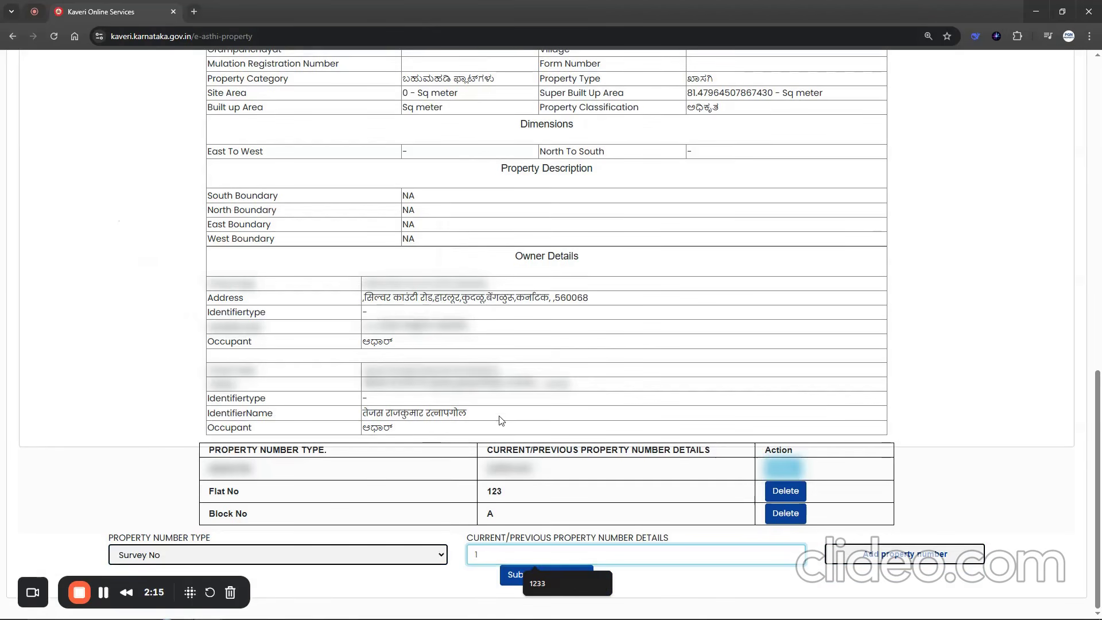
text(1236)
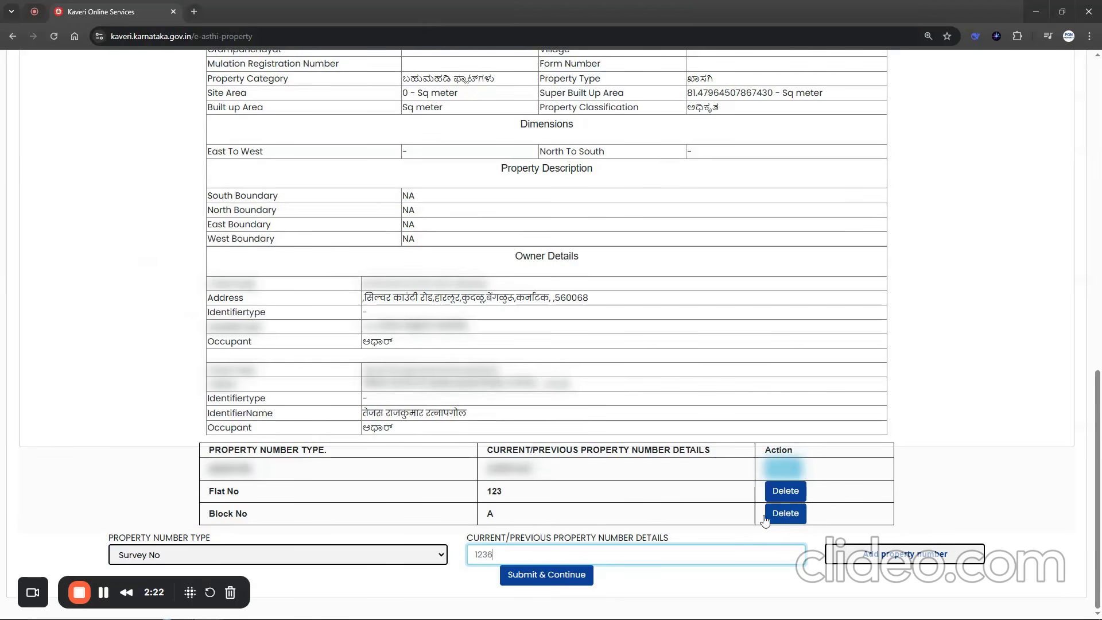
- Change the property number type to Khata No and select the number in the details field for replacement
click(224, 561)
key(k)
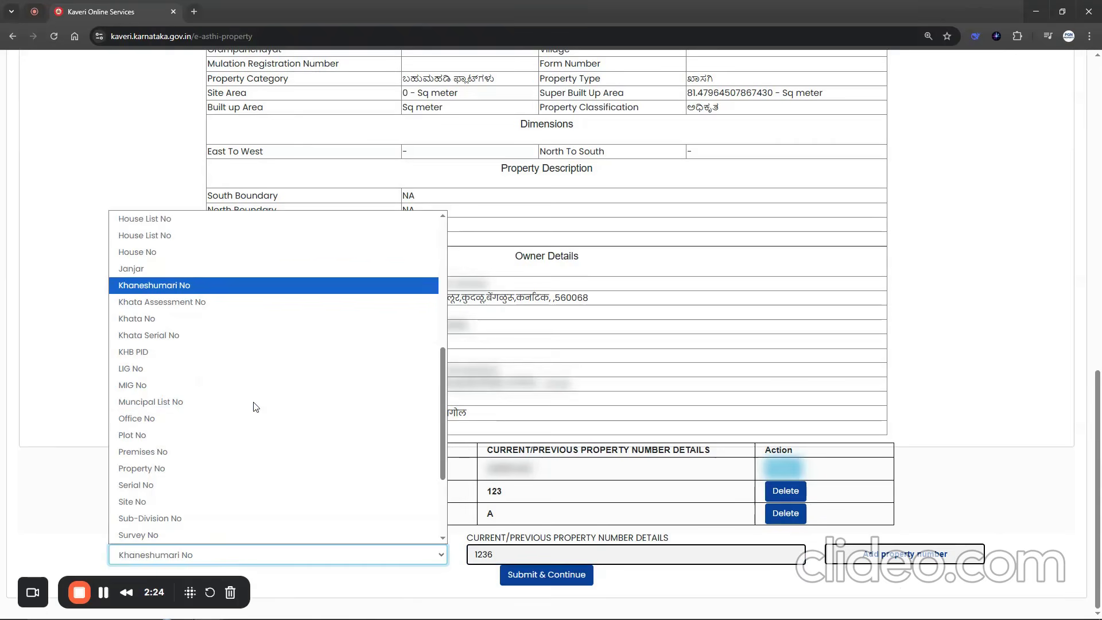
key(Down)
key(Down)
key(Return)
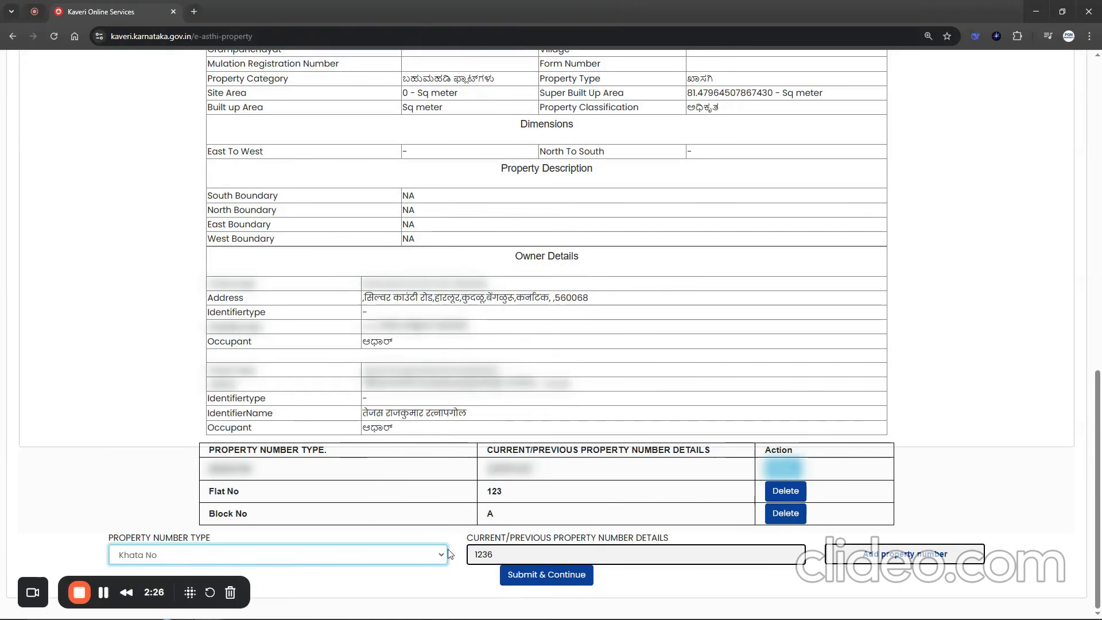
drag(474, 555, 518, 554)
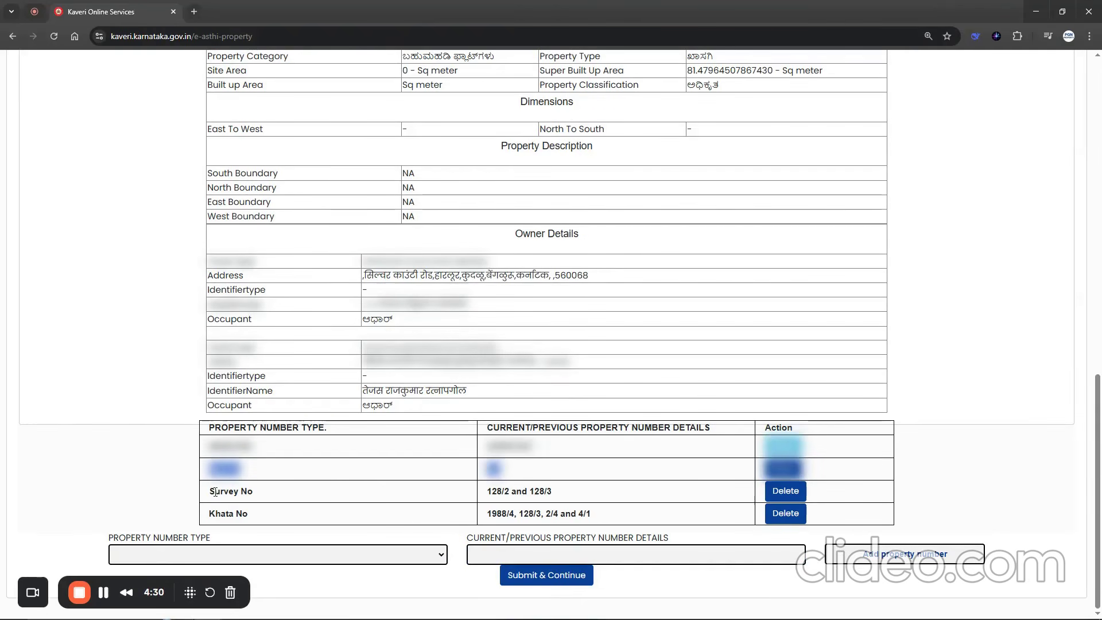
- Check the Survey No and Khata No entries against the property schedule in the deed of reconveyance PDF, and submit the property numbers
drag(215, 492, 568, 490)
drag(196, 518, 573, 529)
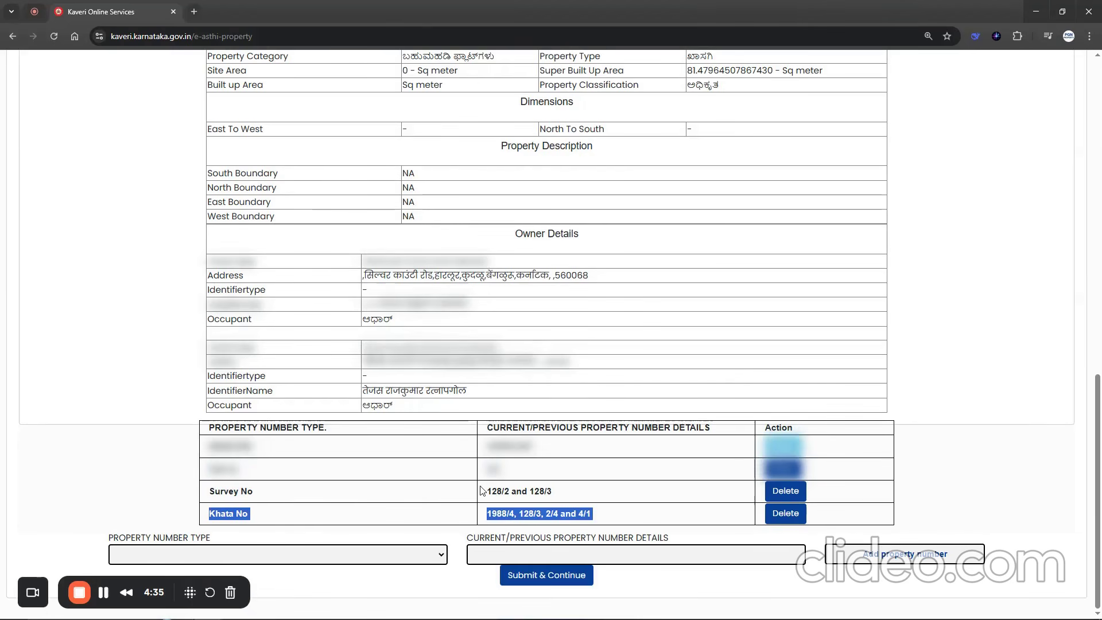
drag(482, 490, 544, 508)
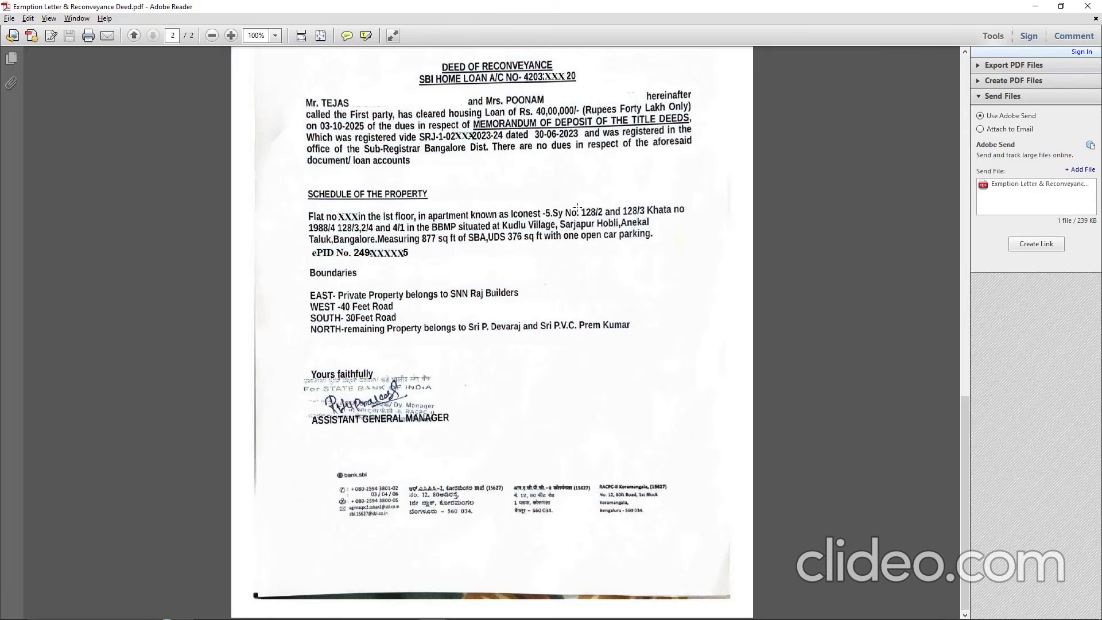
drag(580, 211, 644, 217)
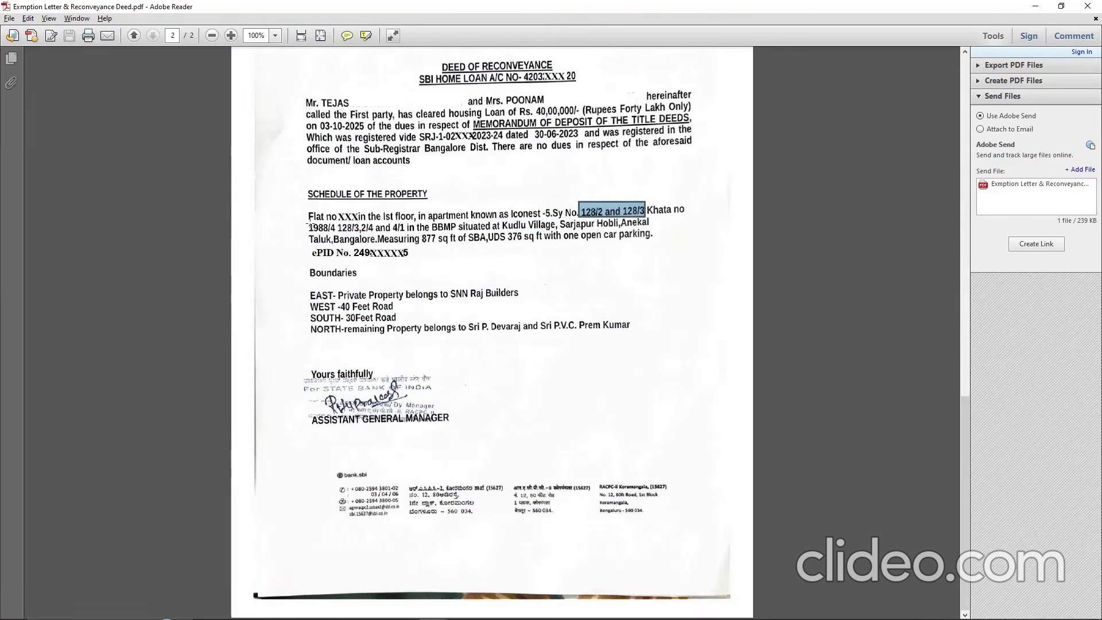
drag(308, 221, 377, 233)
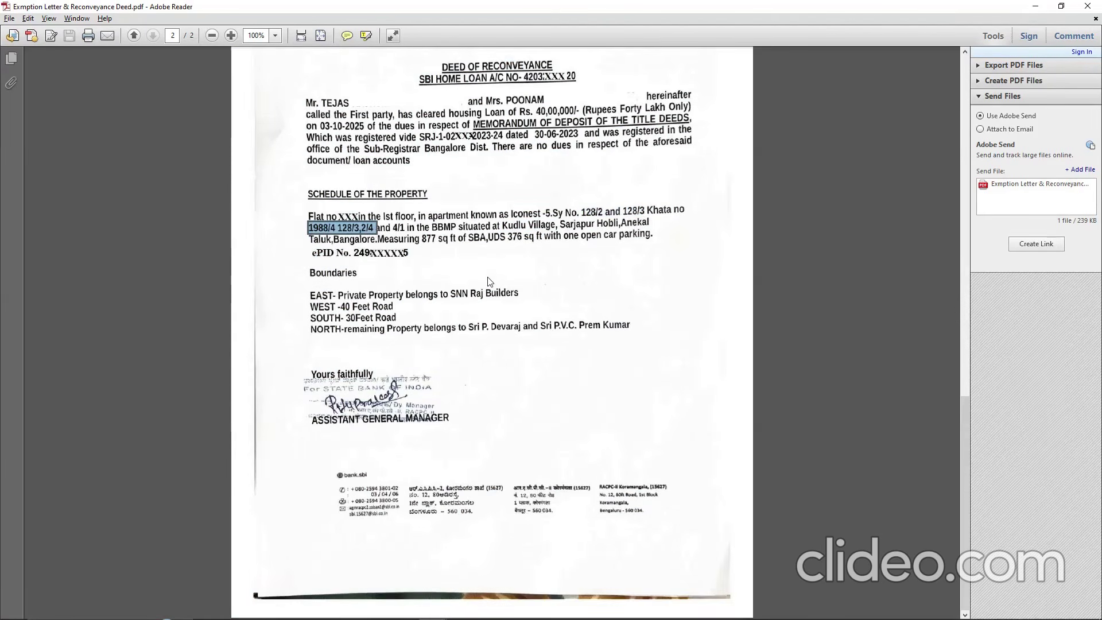
key(alt+Tab)
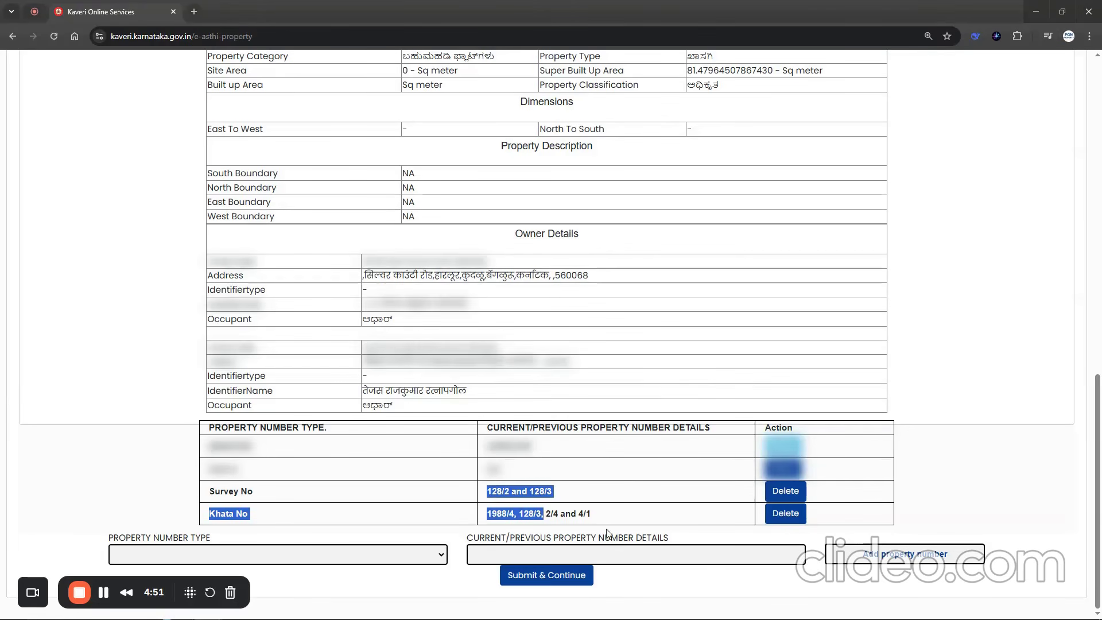
click(759, 595)
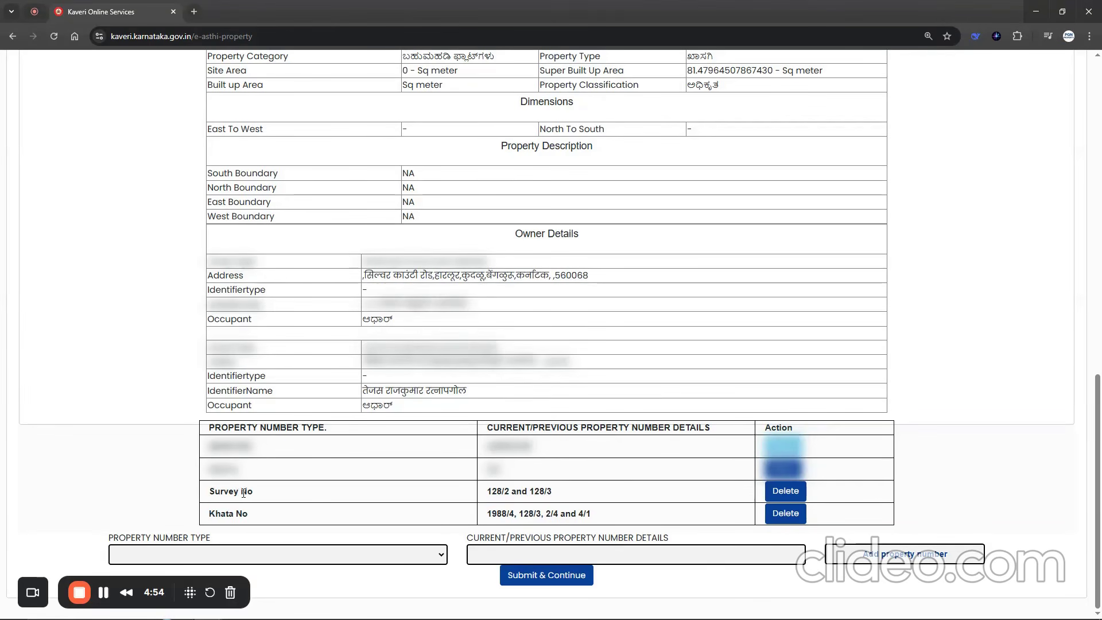
click(537, 577)
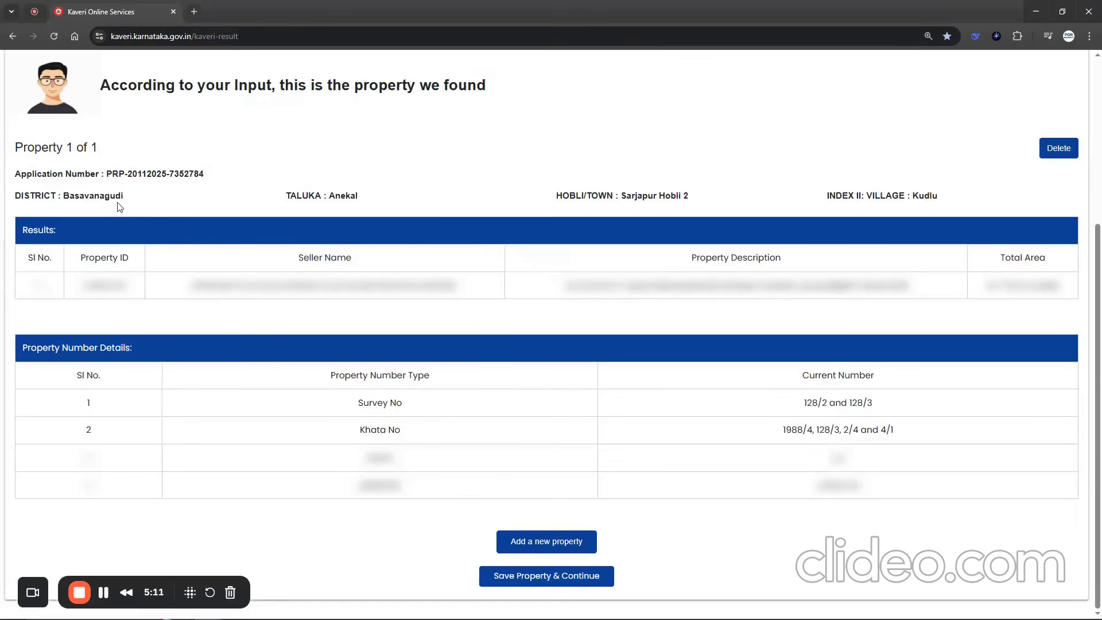
- Review the found property's district, taluka, hobli, village, property ID, seller name, description and total area
drag(45, 197, 127, 196)
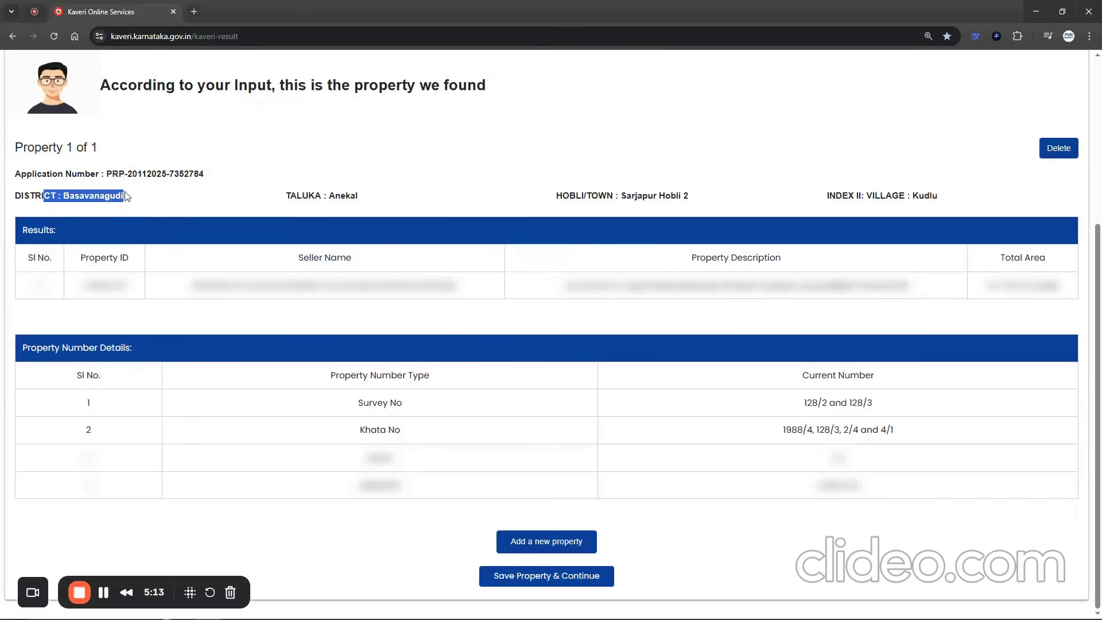
drag(286, 196, 353, 198)
drag(575, 199, 645, 198)
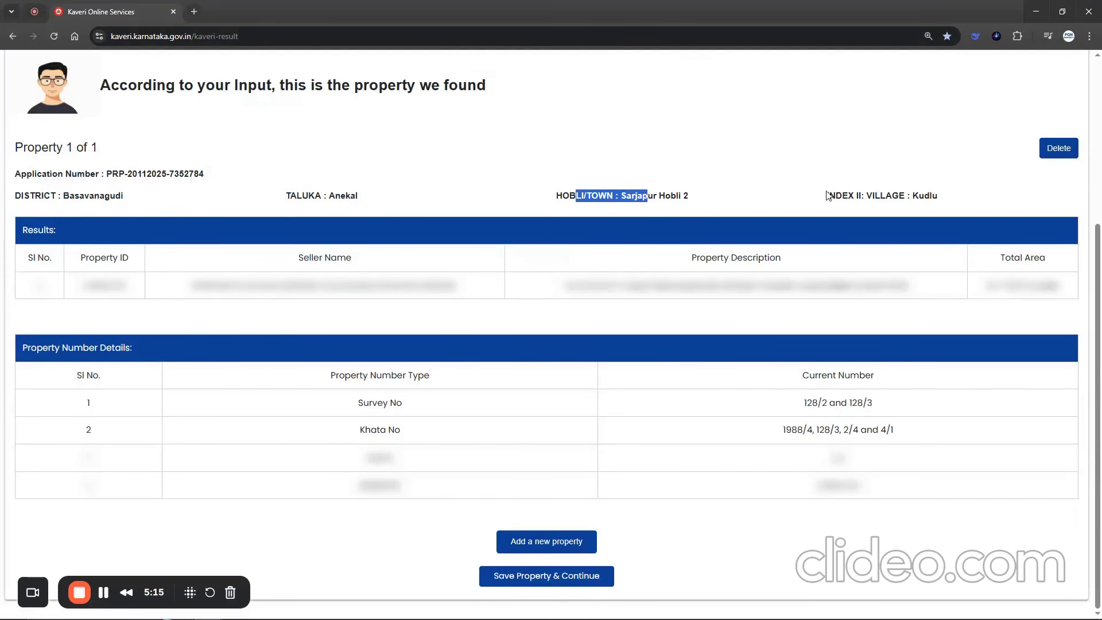
drag(826, 196, 921, 194)
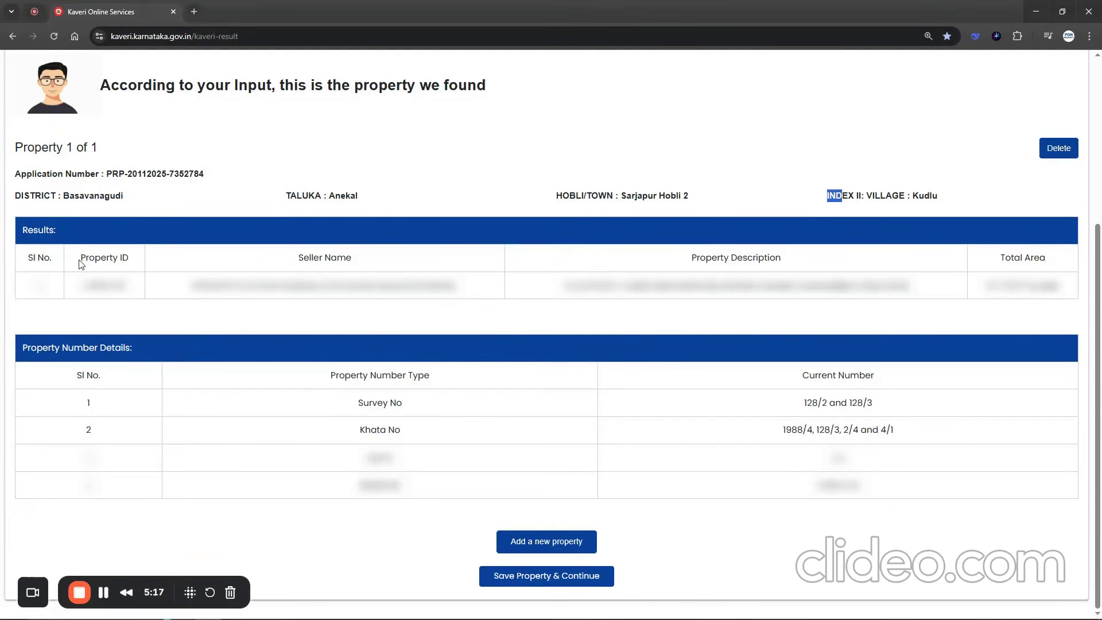
drag(80, 263, 131, 274)
drag(296, 259, 364, 263)
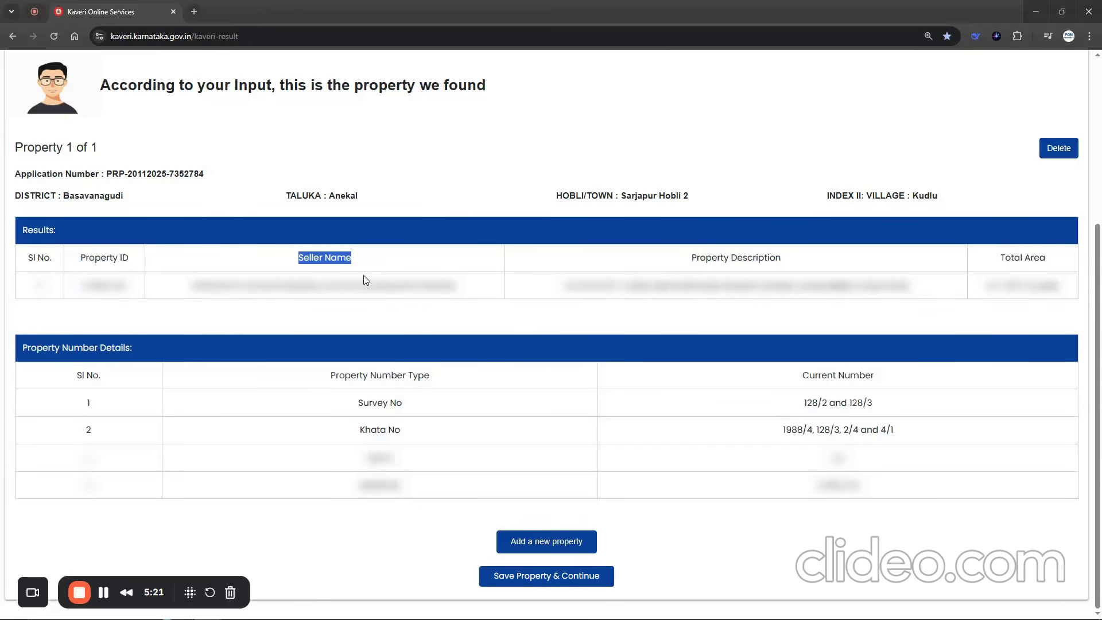
drag(270, 289, 410, 287)
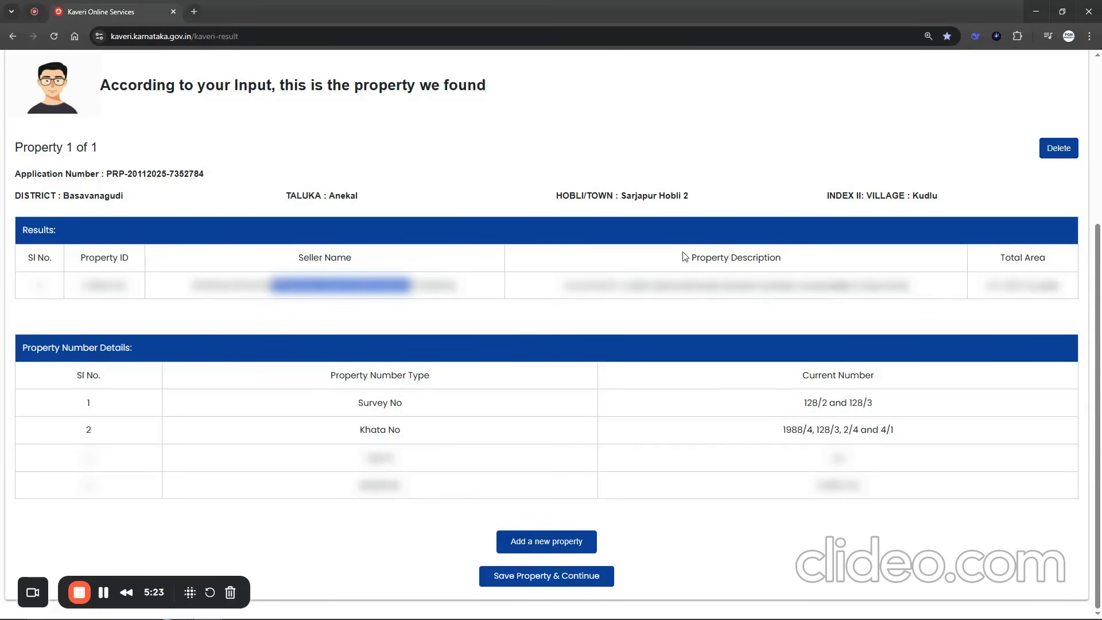
drag(683, 256, 801, 273)
drag(691, 289, 861, 279)
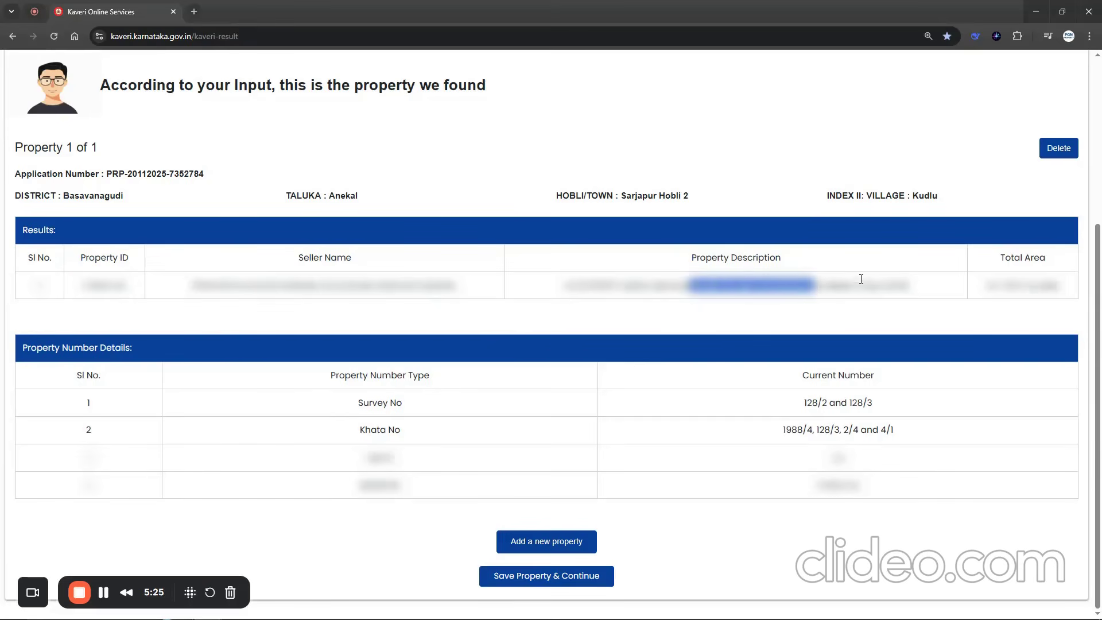
drag(994, 268, 1047, 263)
drag(990, 285, 1056, 285)
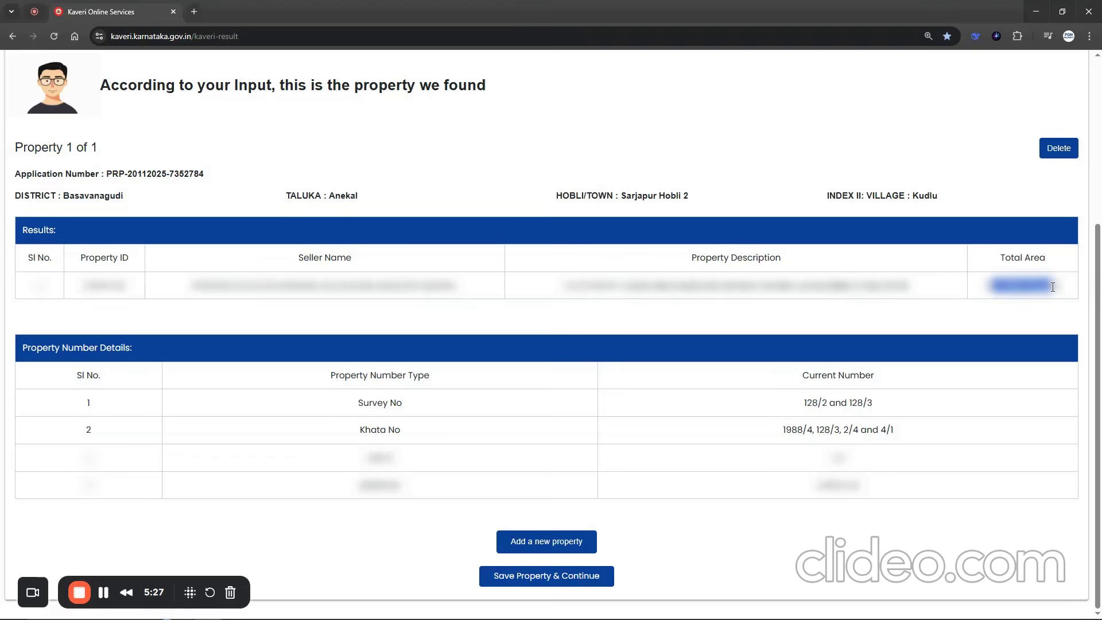
- Check the listed property number types and save the property to continue to its schedule
click(351, 410)
drag(359, 434, 402, 436)
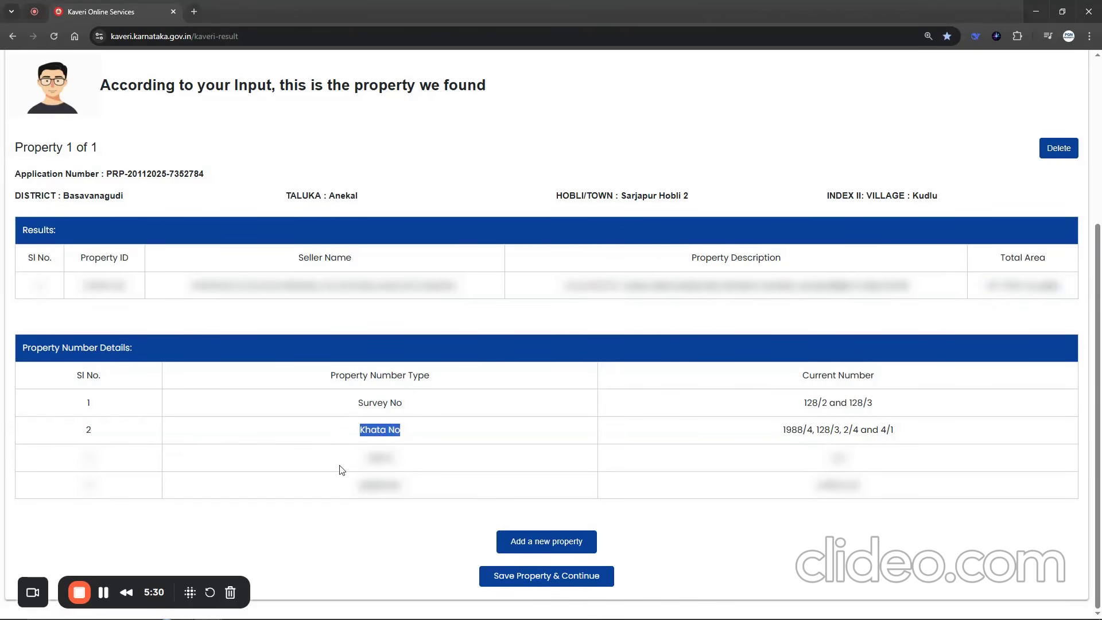
drag(341, 464, 426, 457)
drag(355, 485, 459, 484)
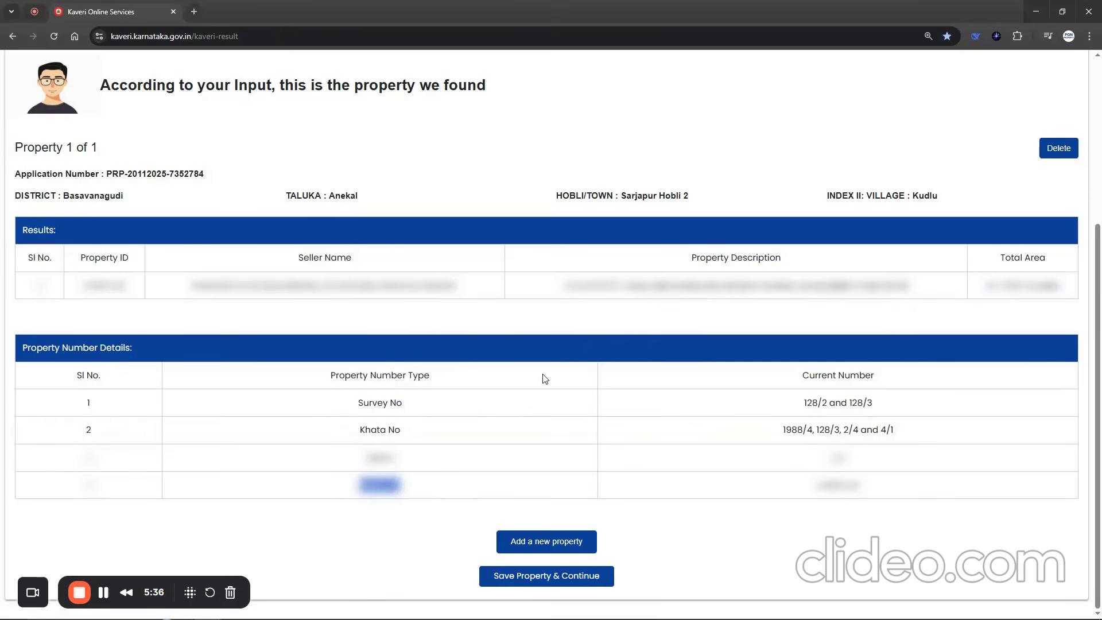
click(544, 576)
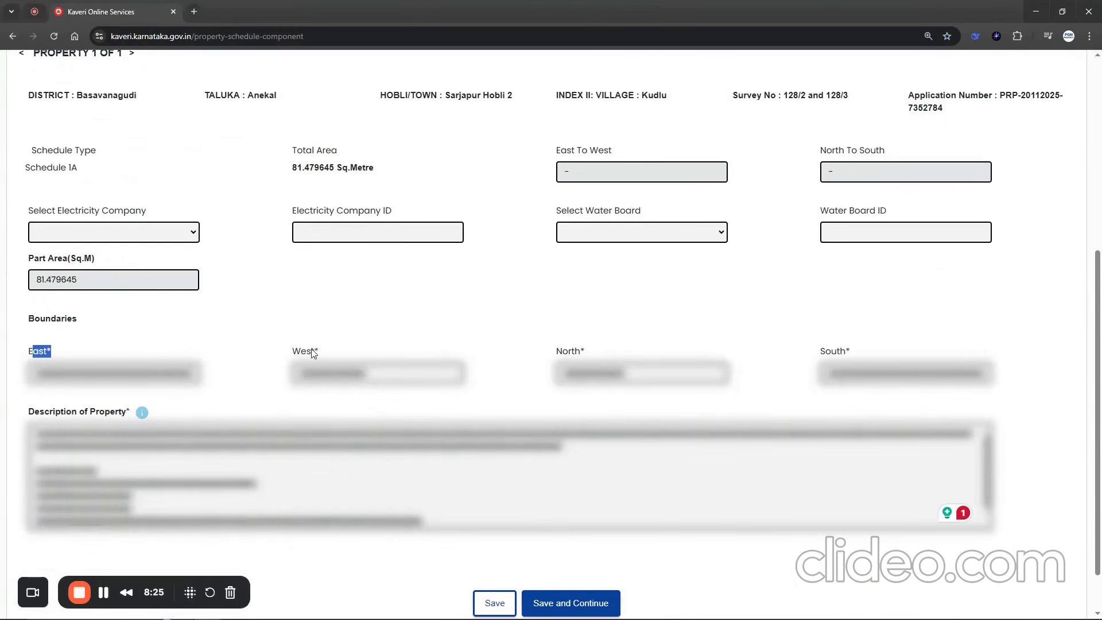
- Review the West, North and South boundaries and the Description of Property in the property schedule
drag(292, 351, 336, 355)
drag(557, 354, 597, 358)
drag(840, 352, 831, 352)
drag(25, 412, 237, 406)
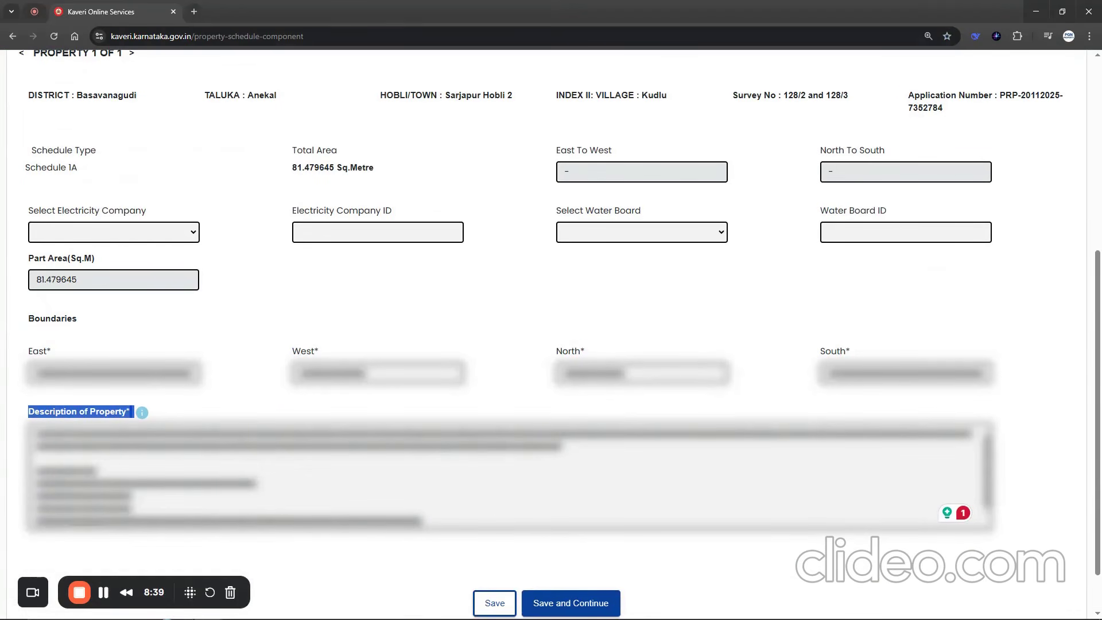
- Check the boundaries, property schedule and first-party names in the Exmption Letter & Reconveyance Deed PDF
click(433, 609)
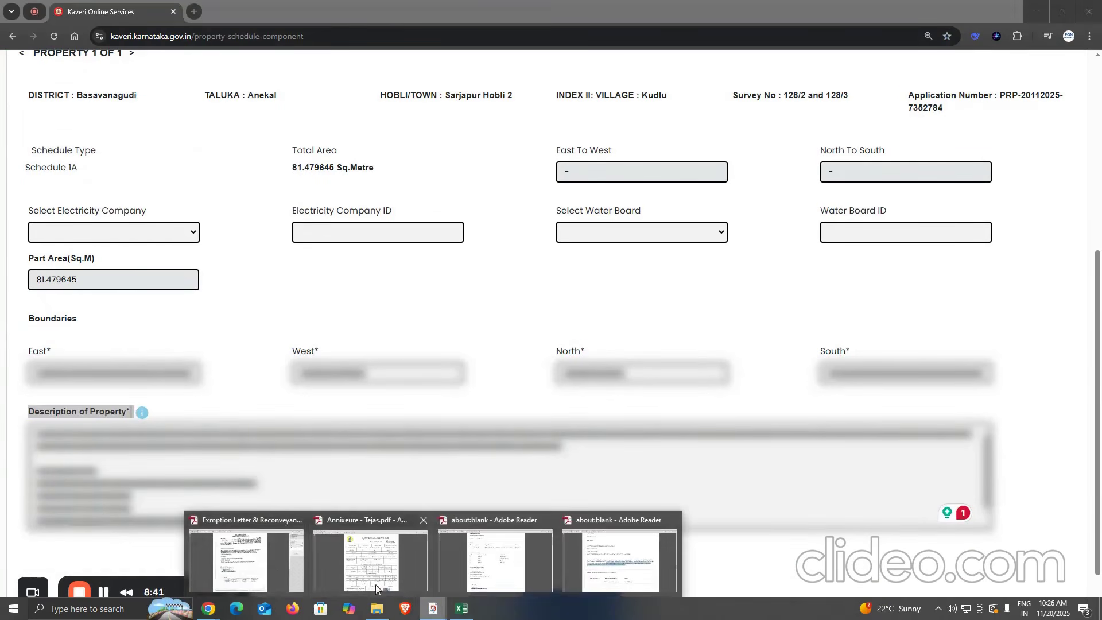
click(267, 562)
drag(305, 268, 656, 354)
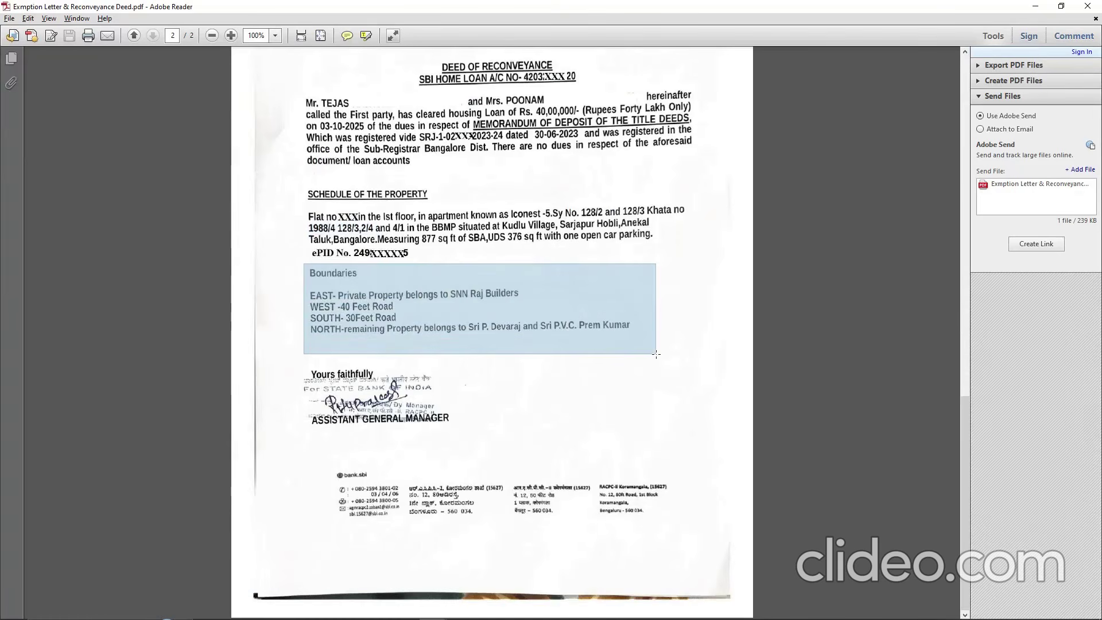
drag(293, 181, 688, 263)
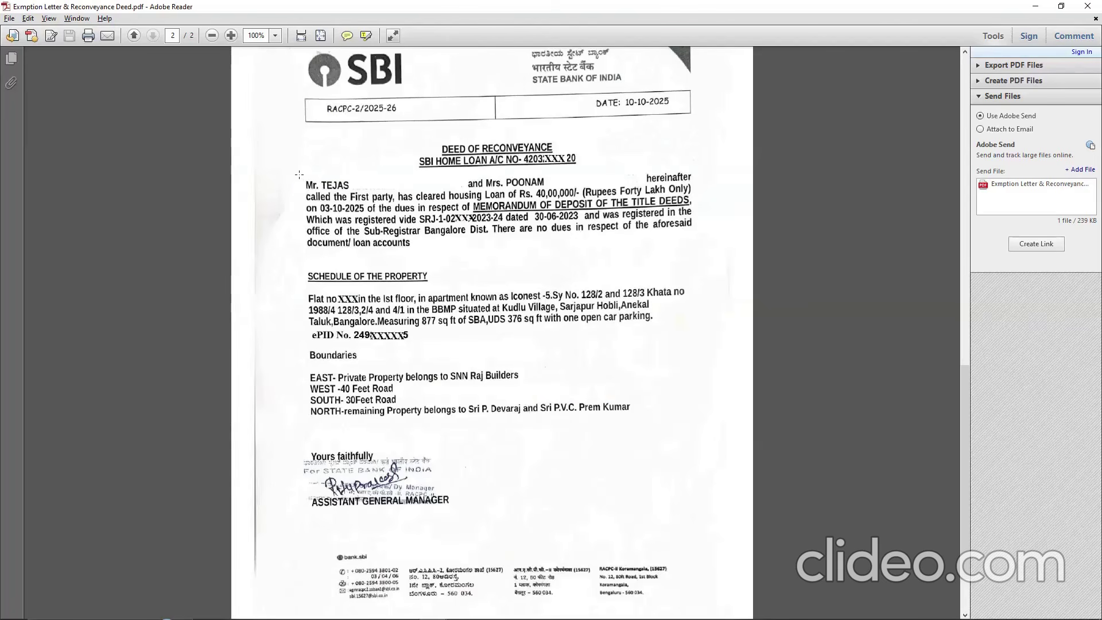
drag(299, 174, 354, 190)
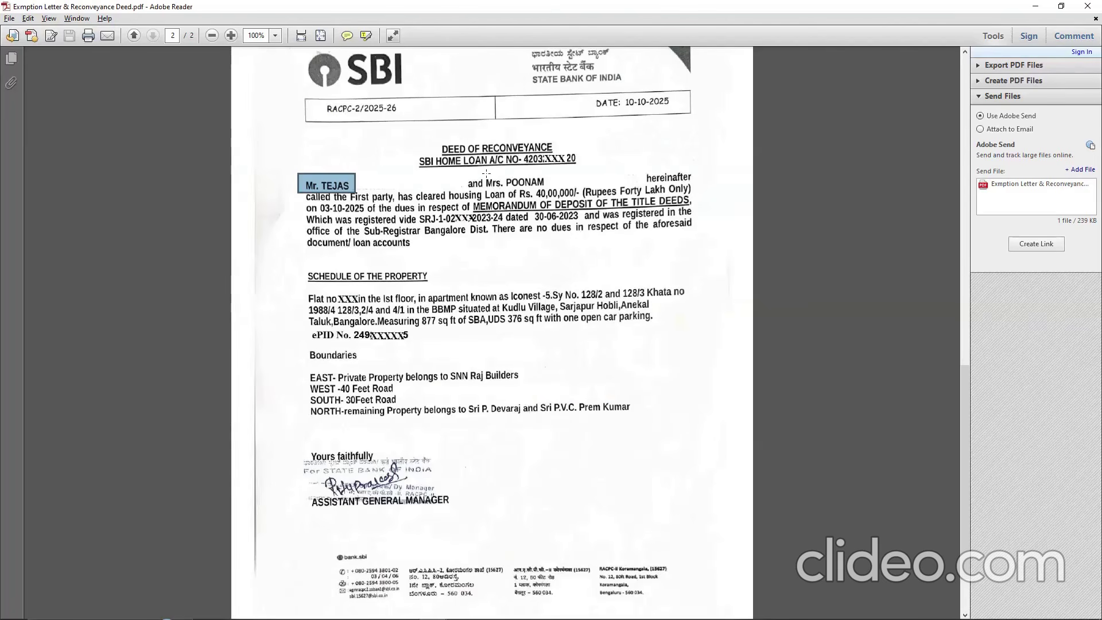
drag(486, 173, 553, 196)
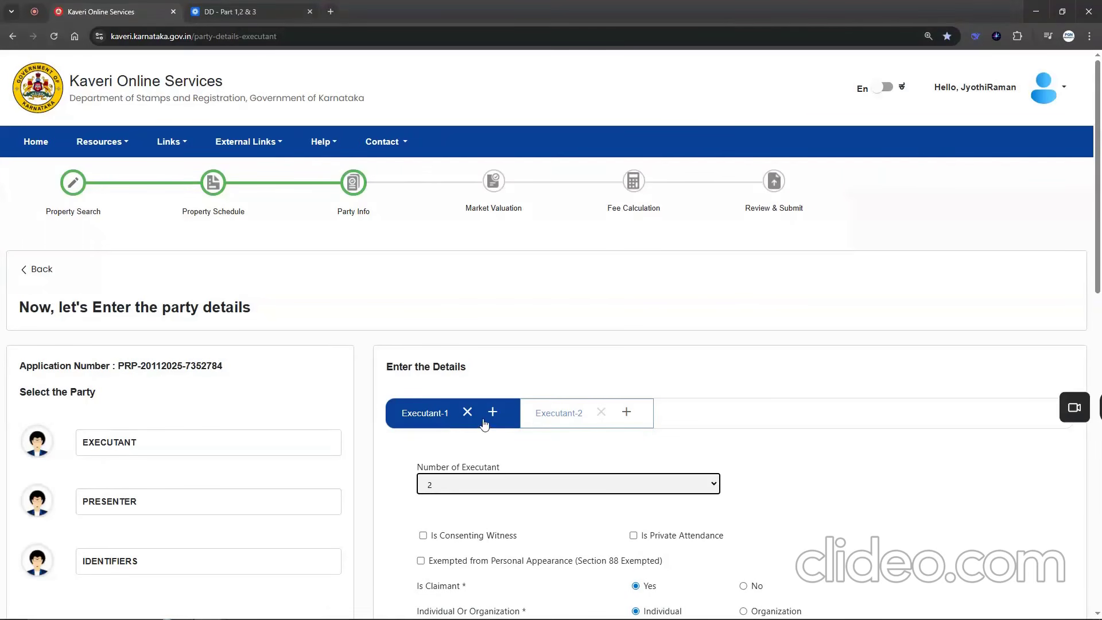
- Set Executant-1 as an Individual who has Aadhar, and open the Aadhar verification consent
scroll(528, 314, down, 2)
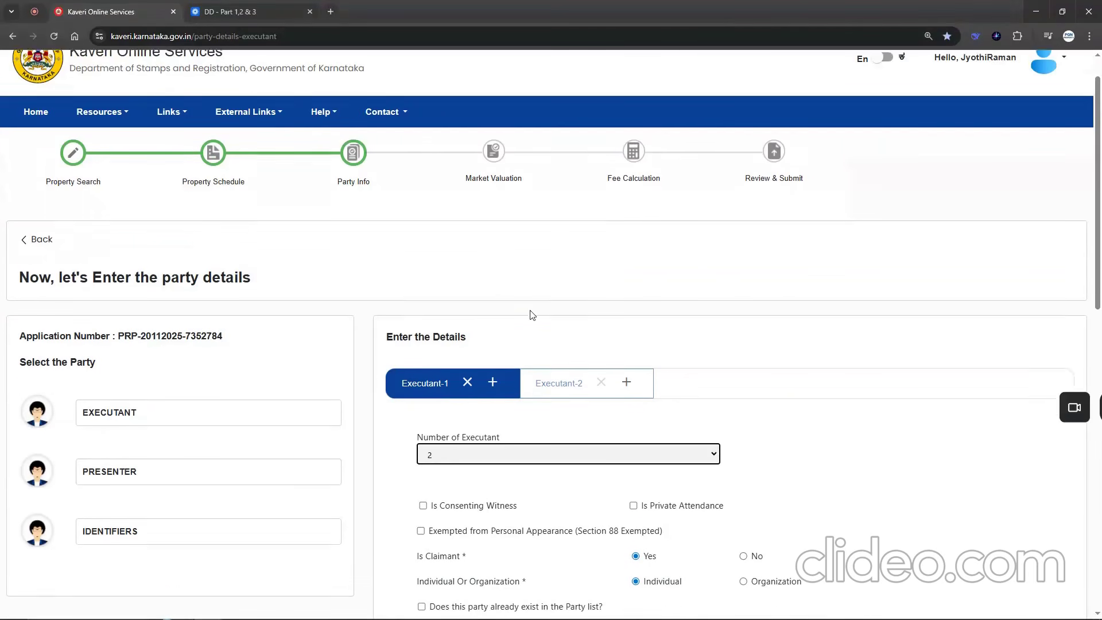
drag(417, 471, 593, 513)
click(637, 499)
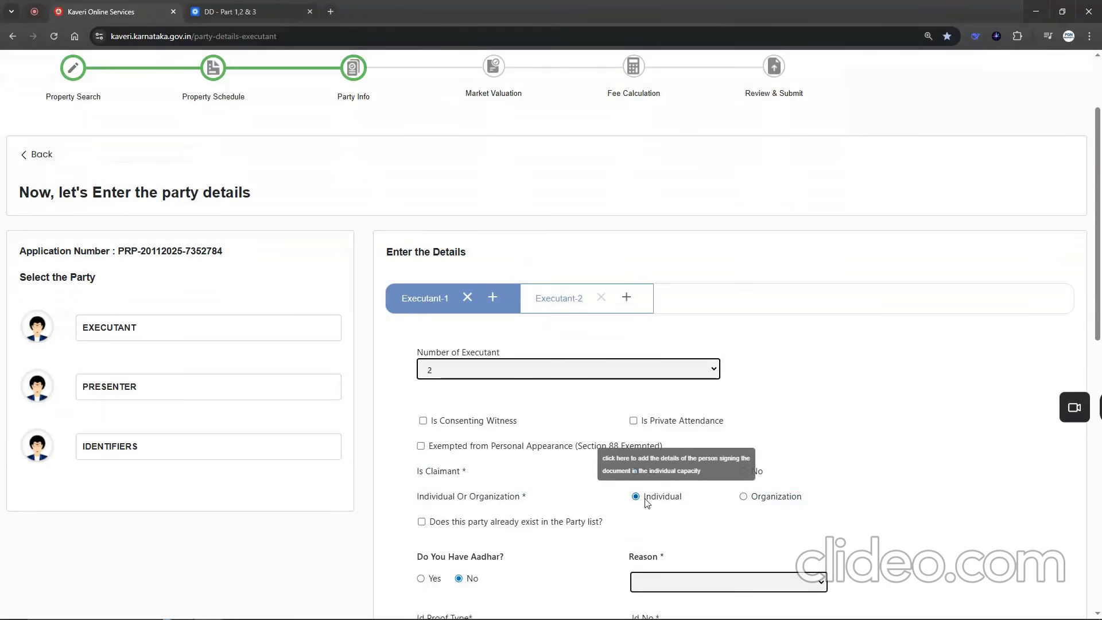
scroll(516, 476, down, 2)
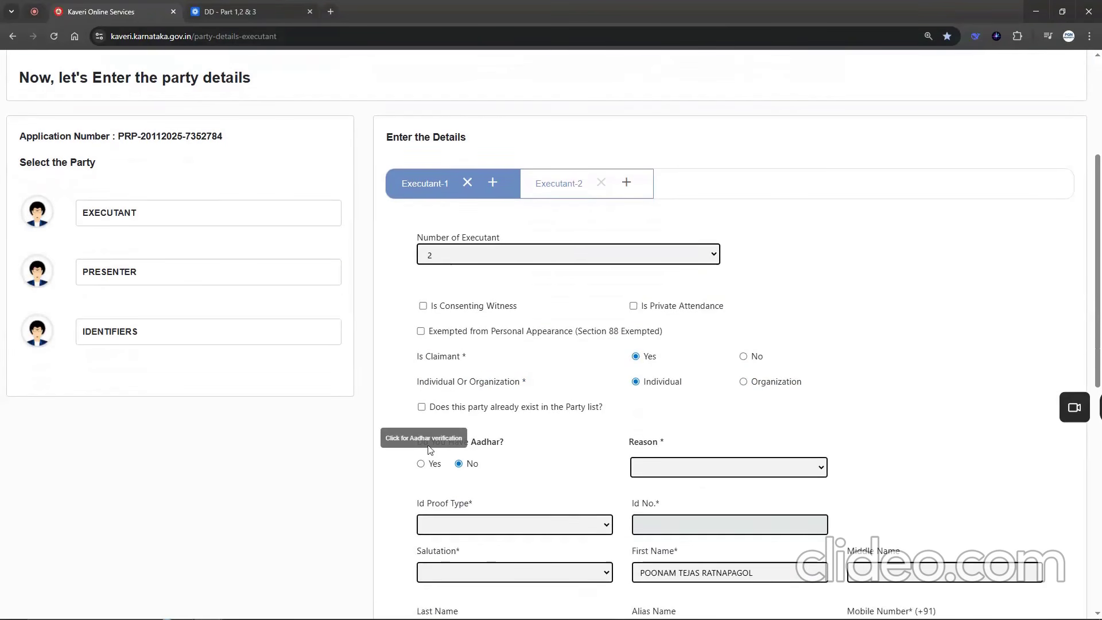
drag(471, 442, 492, 442)
click(421, 465)
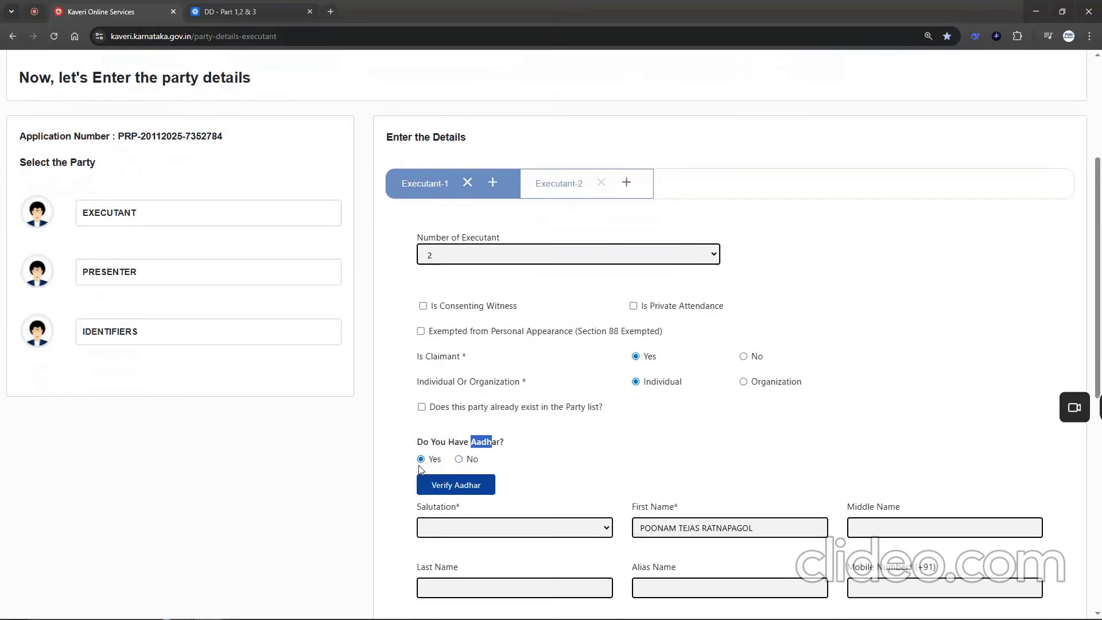
click(459, 484)
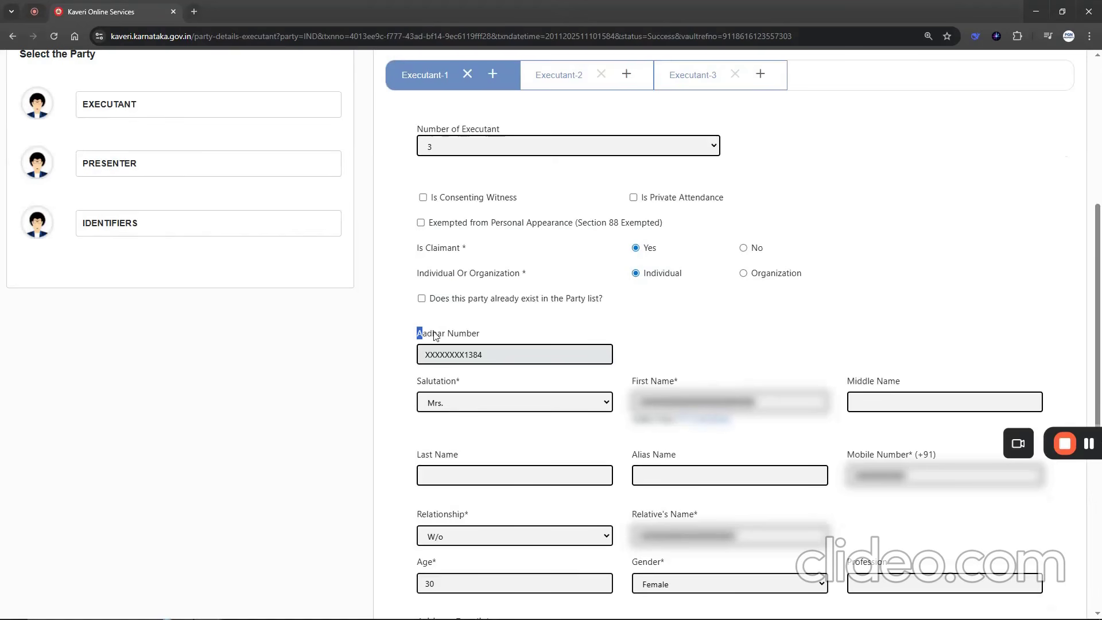
- Review Executant-1's Aadhar number, first name, mobile number, relative's name, age, gender and address details
drag(418, 333, 525, 335)
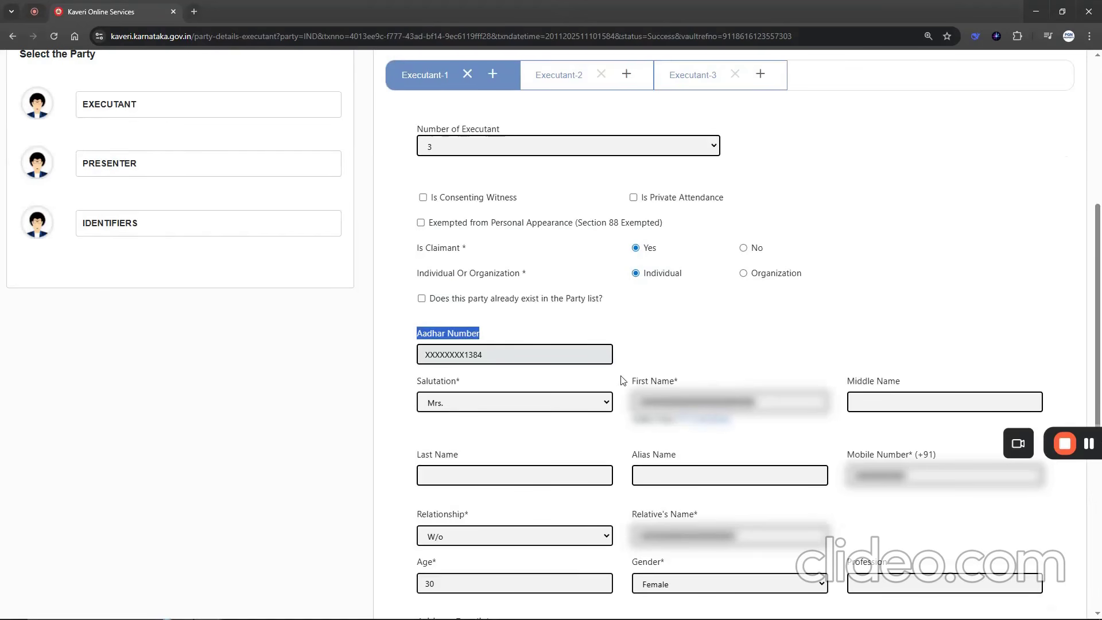
drag(630, 383, 699, 384)
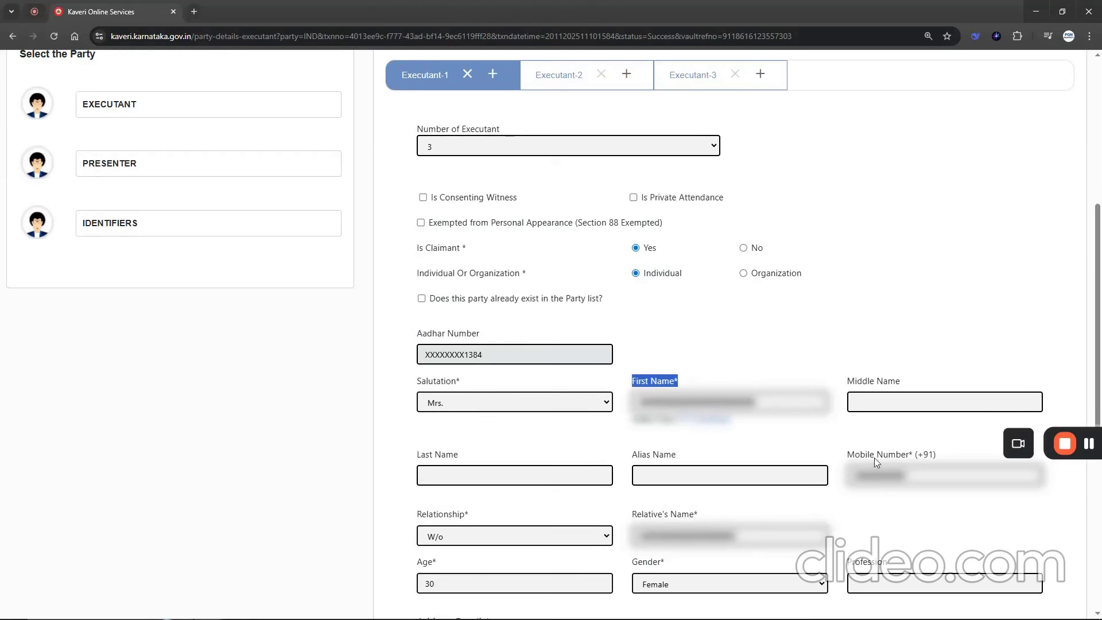
drag(842, 456, 909, 456)
scroll(524, 456, down, 4)
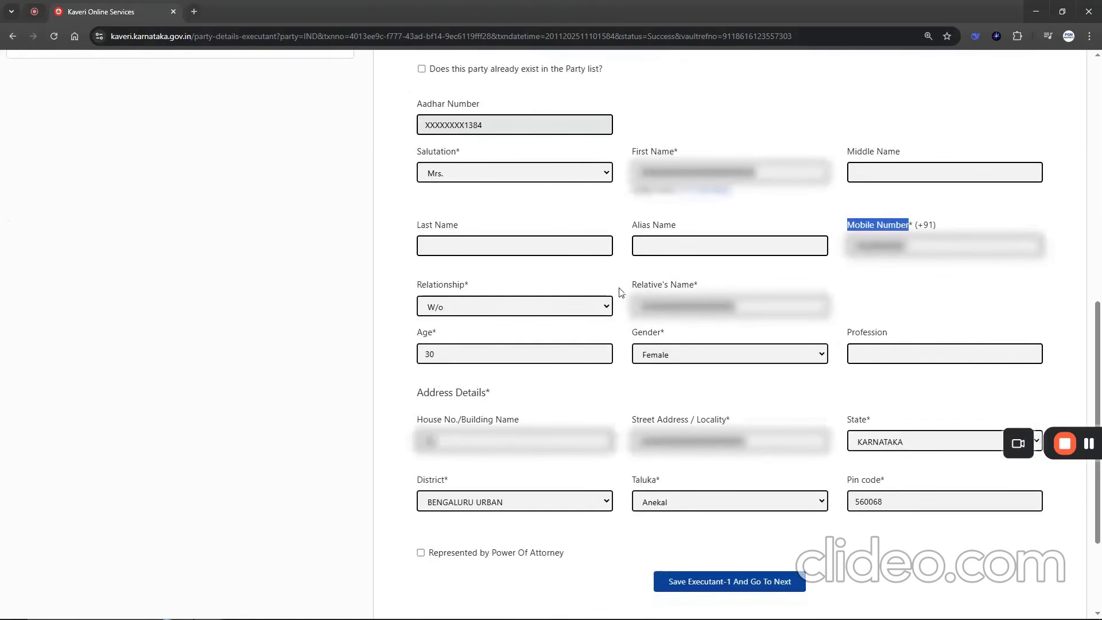
drag(631, 285, 708, 288)
drag(415, 341, 439, 335)
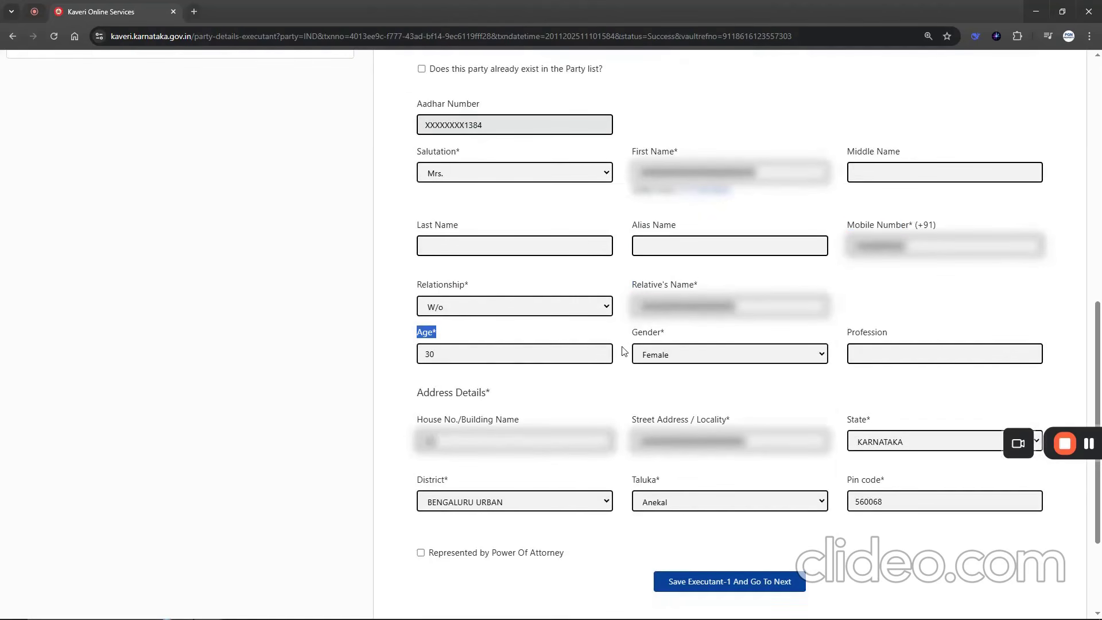
drag(629, 338, 661, 335)
drag(435, 393, 490, 394)
scroll(576, 442, down, 3)
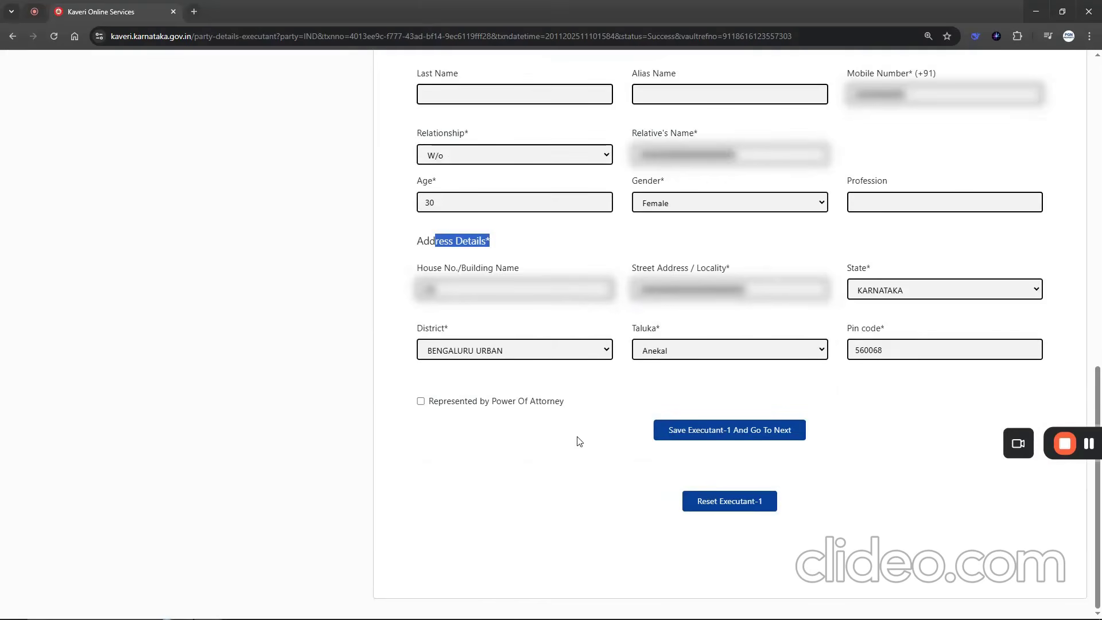
- Save Executant-1 and continue to the next executant
scroll(576, 442, up, 4)
scroll(597, 448, down, 3)
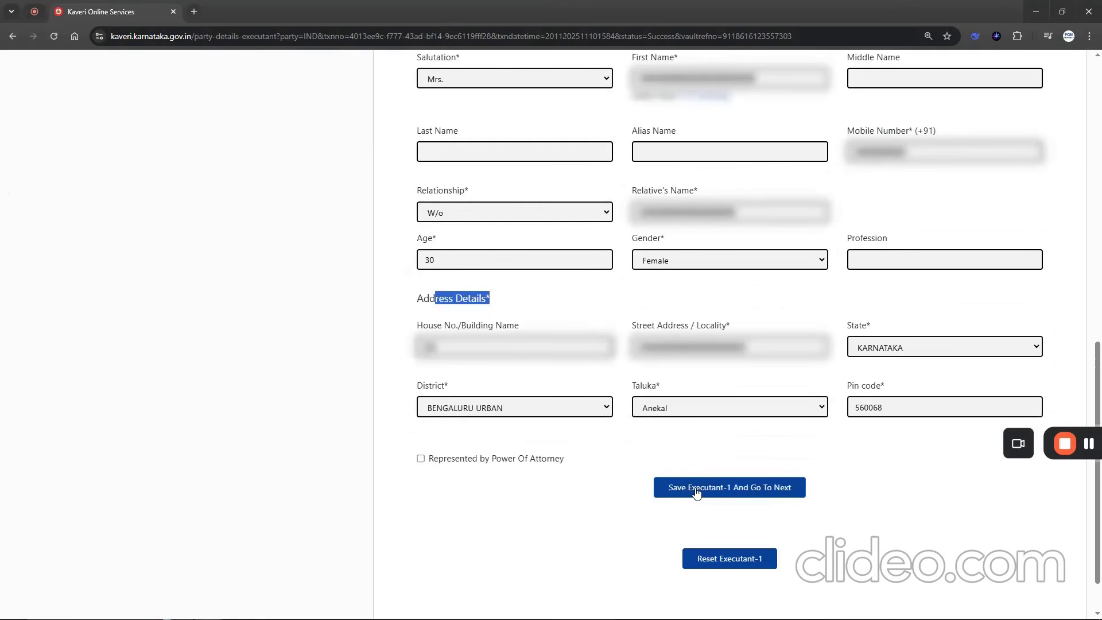
click(696, 493)
click(606, 123)
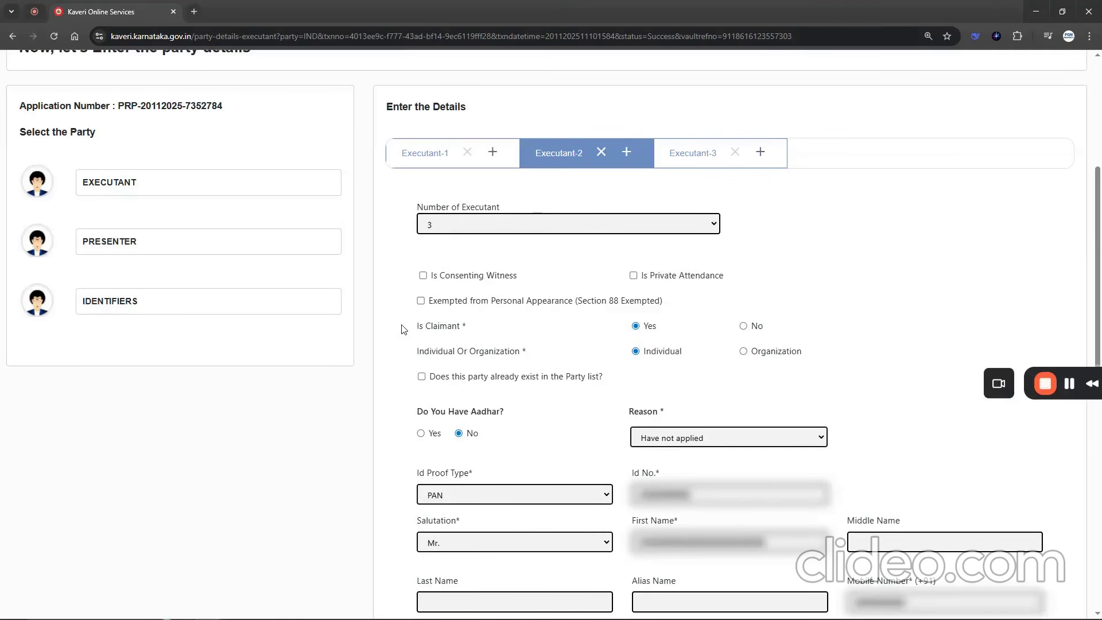
- Check Executant-2's claimant status, individual or organization choice, ID proof type and ID number
drag(409, 330, 475, 329)
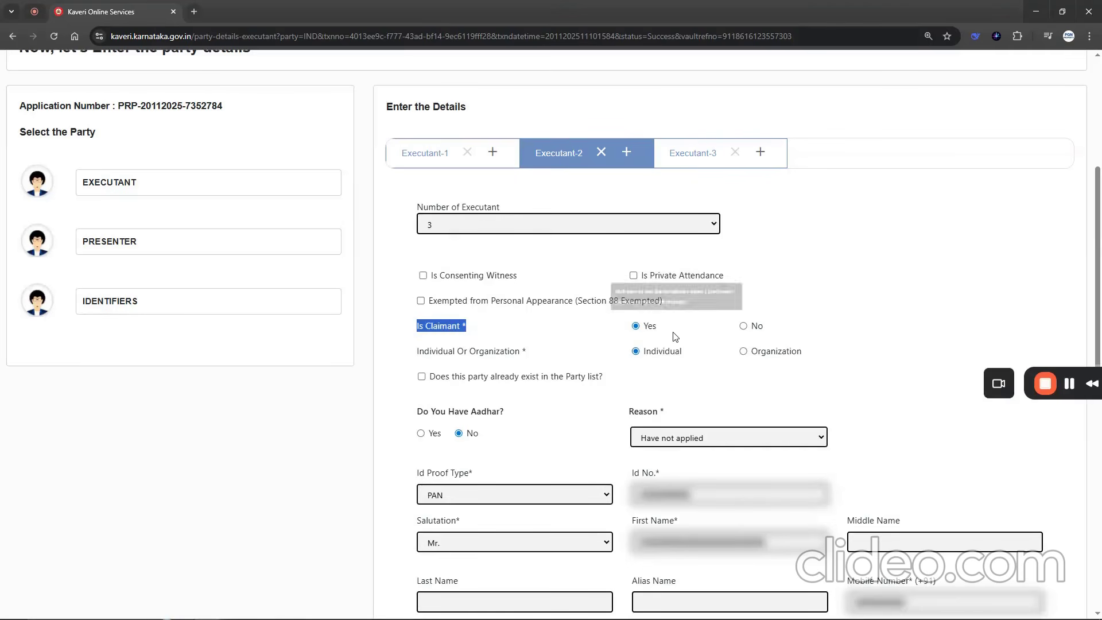
drag(412, 350, 527, 352)
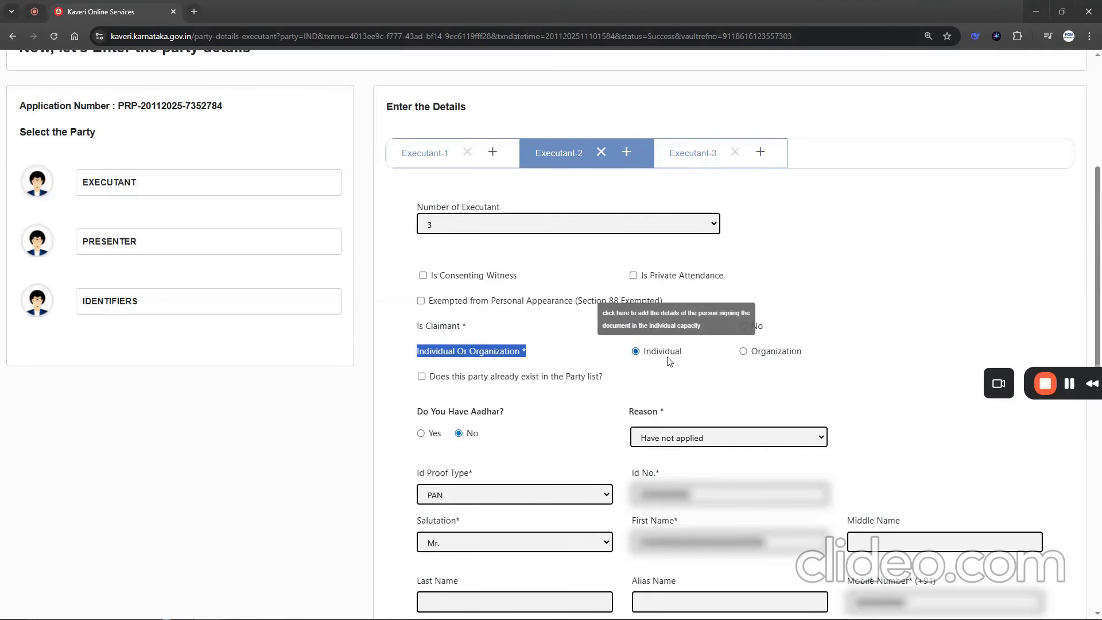
scroll(668, 360, down, 2)
drag(414, 357, 489, 363)
drag(630, 358, 659, 360)
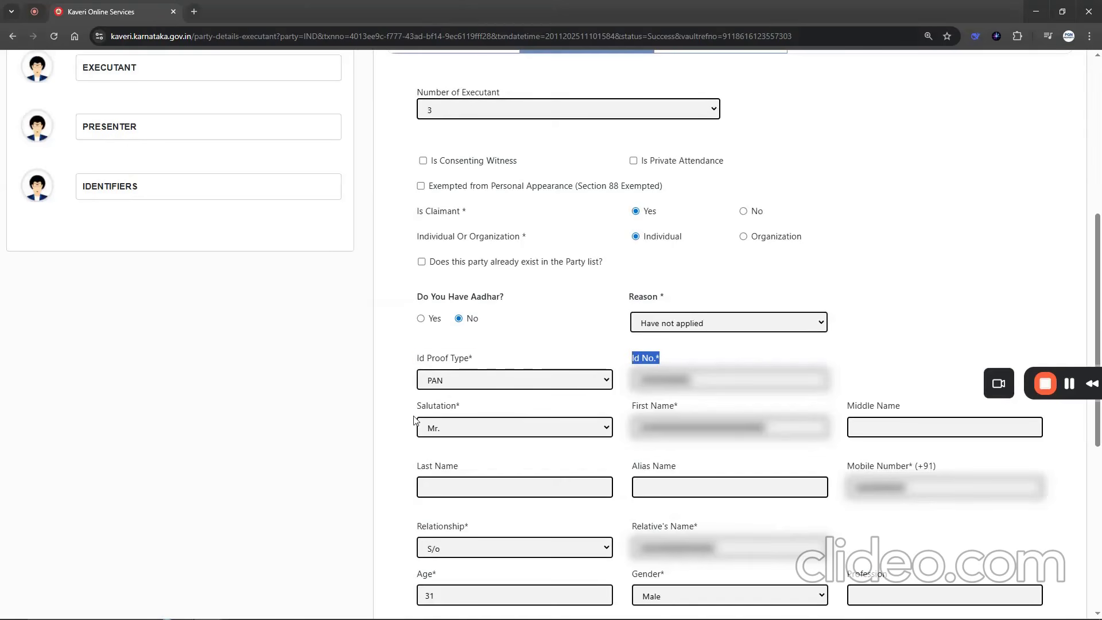
- Check Executant-2's name, mobile number, relative's name, age, gender and address, and save it to continue to the next executant
drag(632, 406, 677, 407)
drag(848, 465, 884, 466)
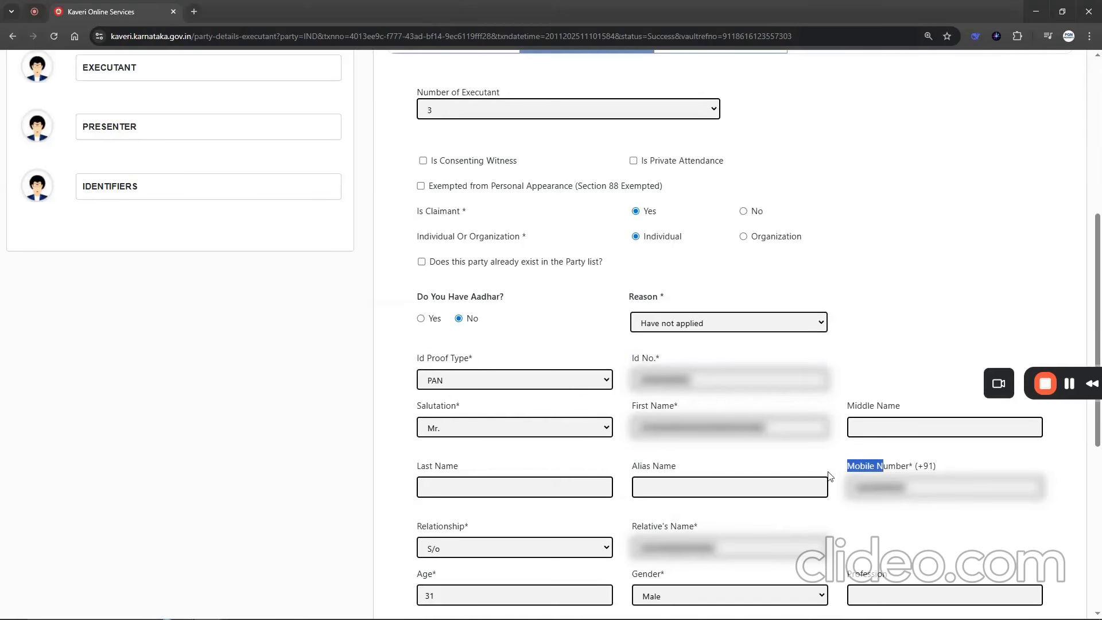
drag(630, 526, 665, 528)
scroll(628, 518, down, 5)
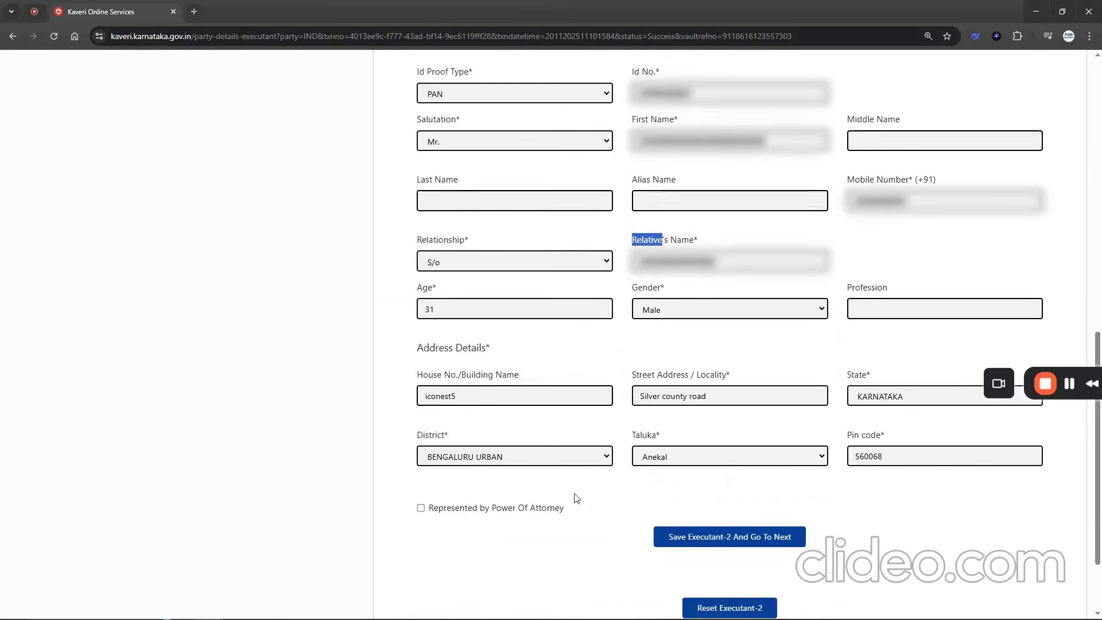
drag(412, 287, 666, 287)
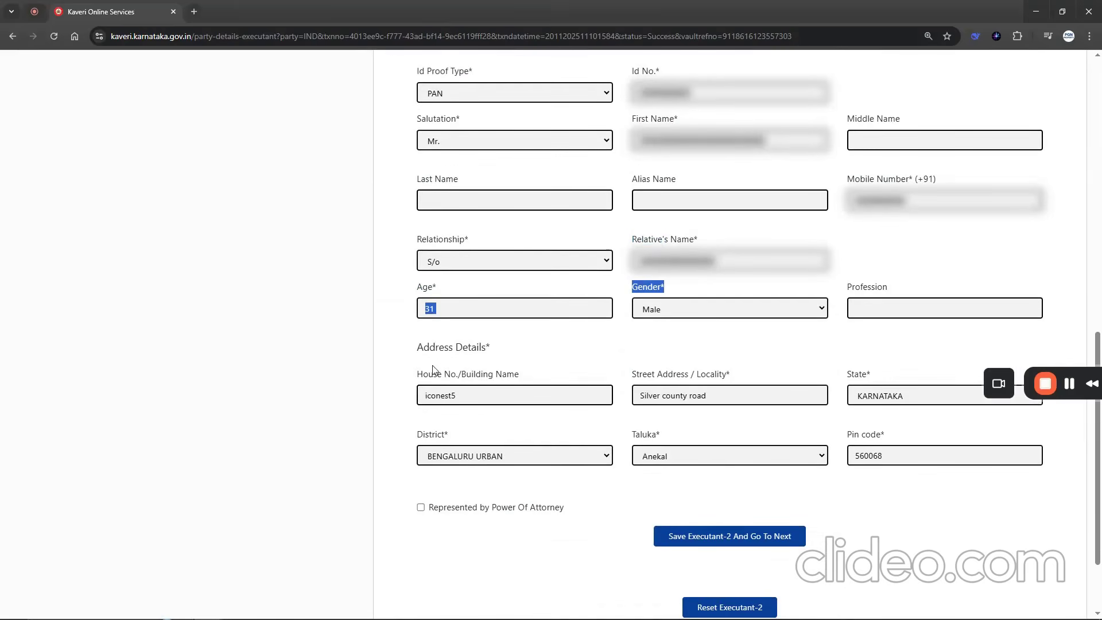
drag(428, 374, 507, 374)
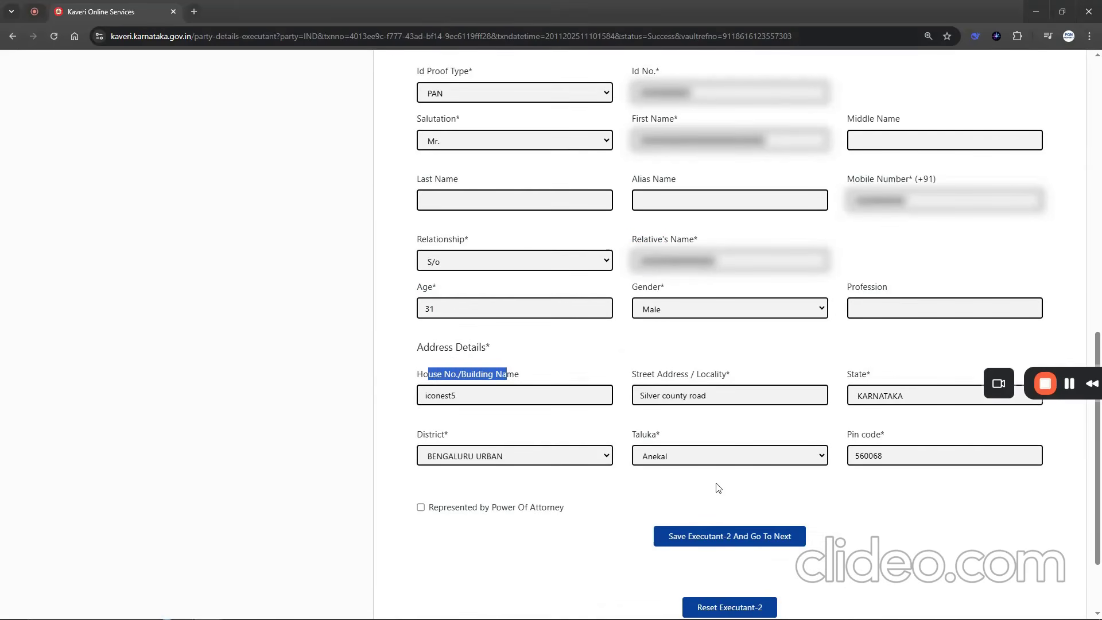
click(710, 543)
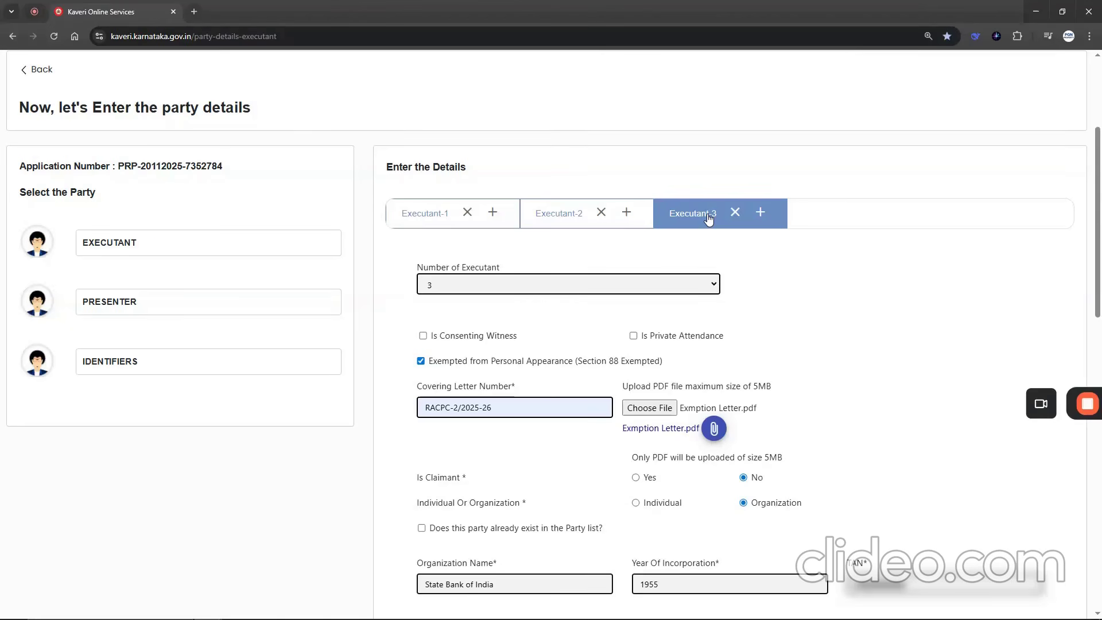
click(597, 118)
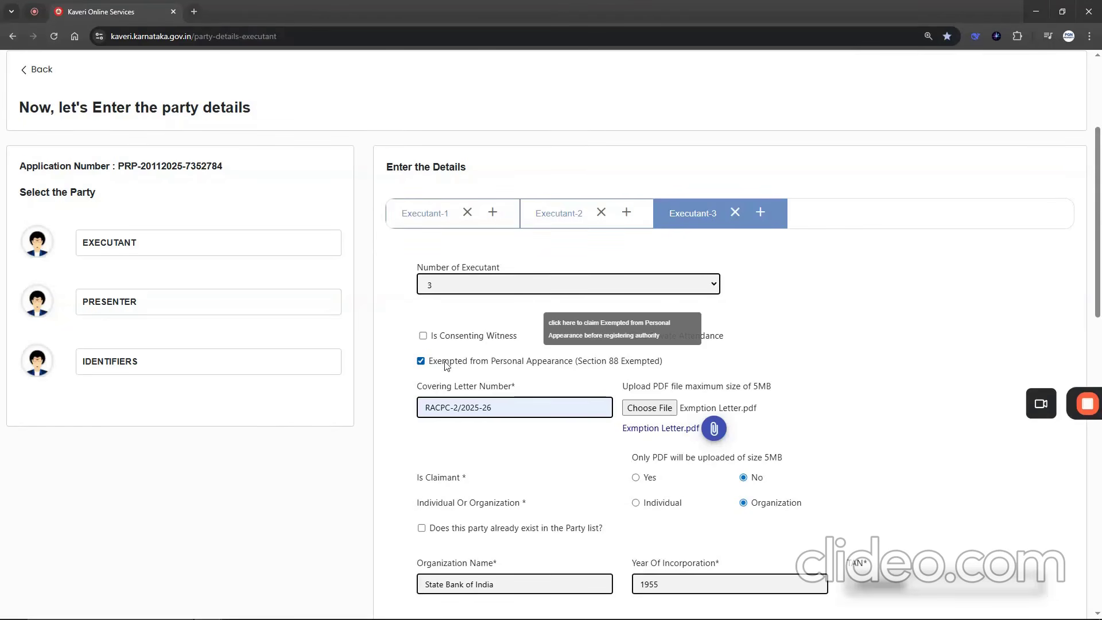
- Check Executant-3's Section 88 exemption and uploaded letter, and compare the covering letter number with the bank's exemption letter PDF
drag(447, 365, 621, 363)
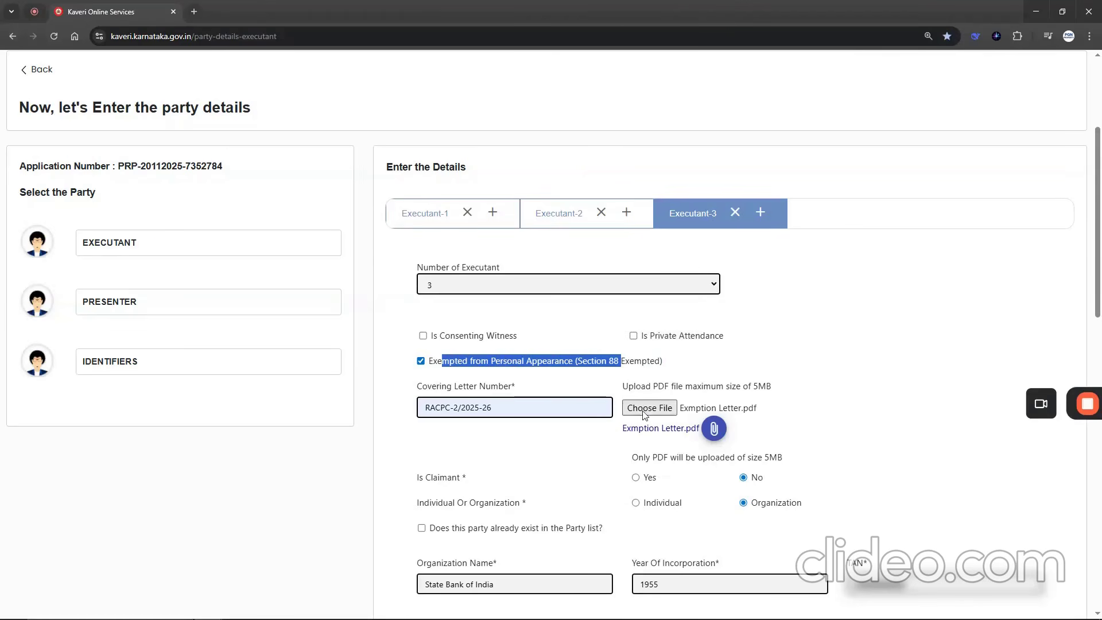
drag(625, 437, 692, 439)
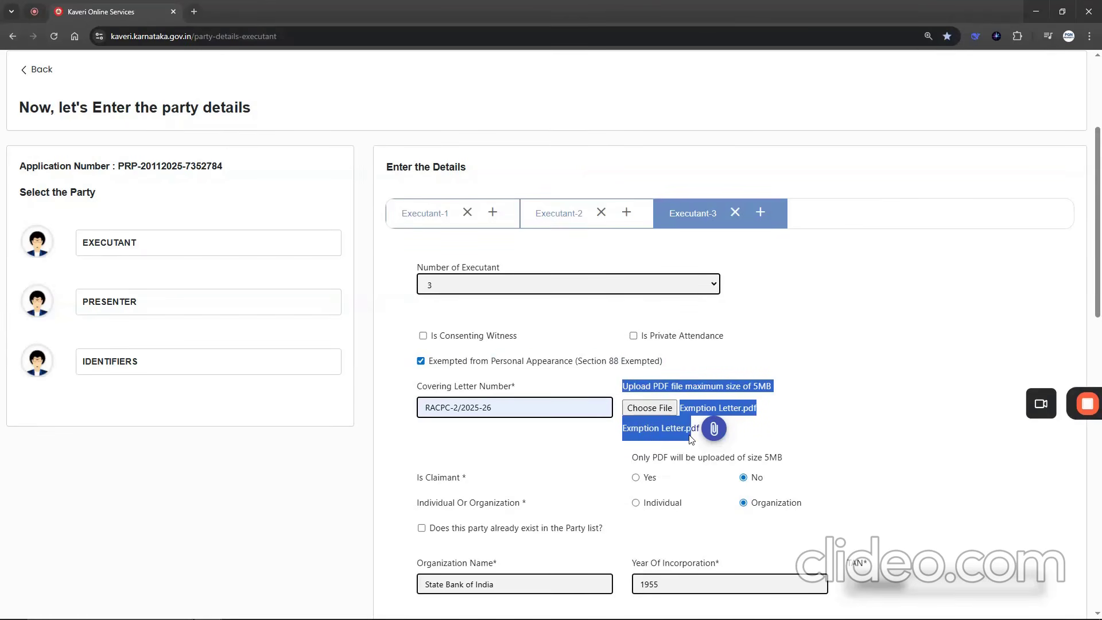
drag(417, 386, 504, 386)
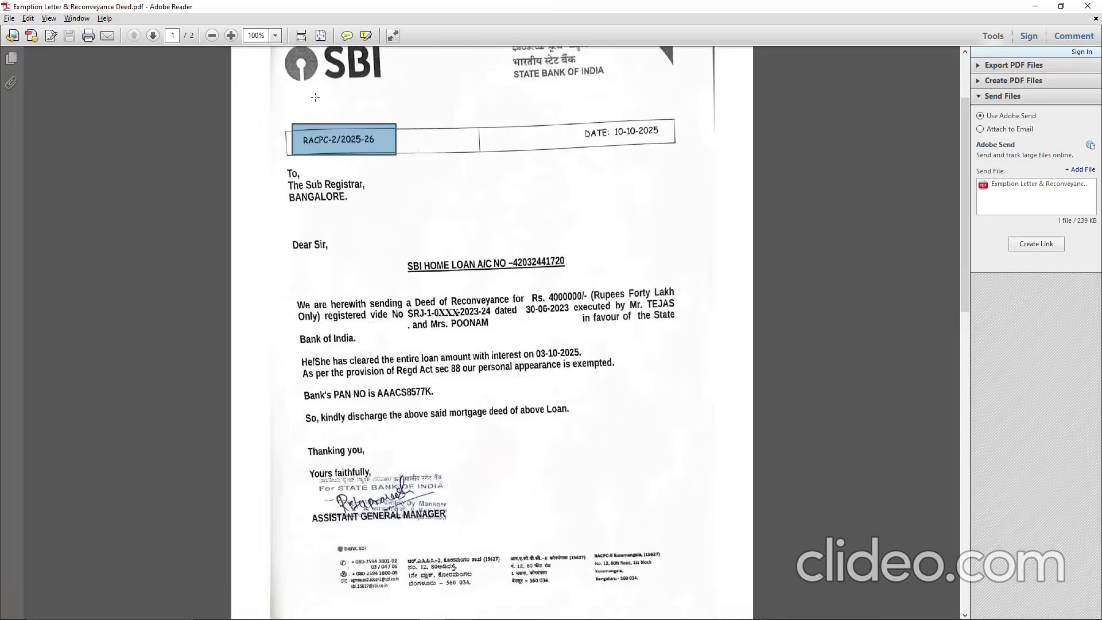
click(315, 97)
drag(294, 124, 412, 163)
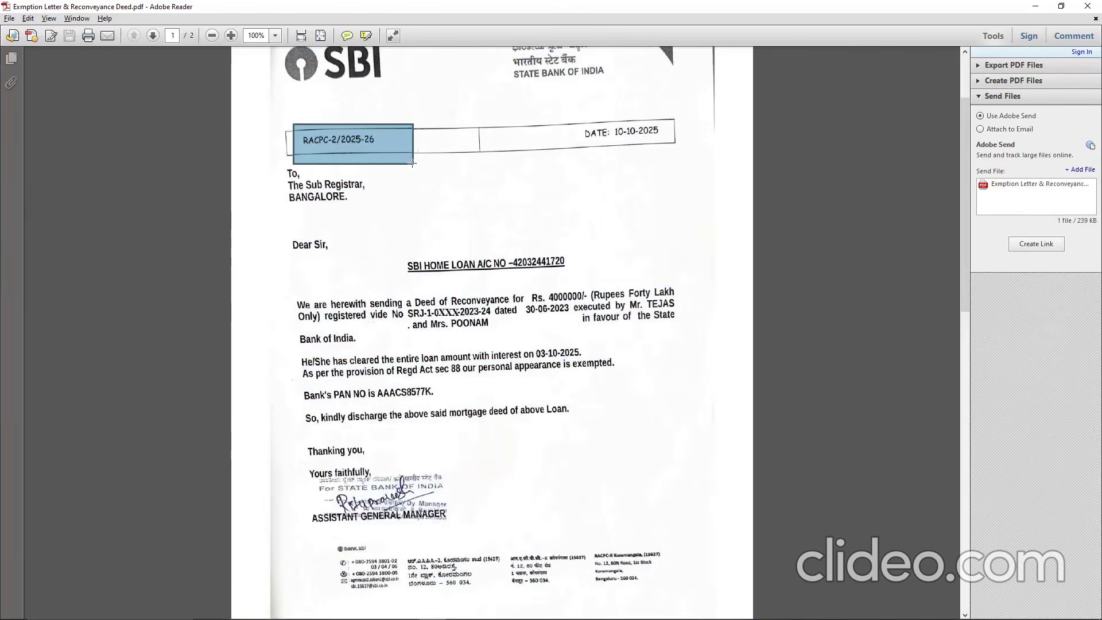
key(alt+Tab)
drag(427, 406, 508, 407)
- Review Executant-3's claimant status, organization choice, organization name, year of incorporation and TAN
scroll(570, 442, down, 1)
drag(415, 420, 538, 448)
scroll(549, 424, down, 1)
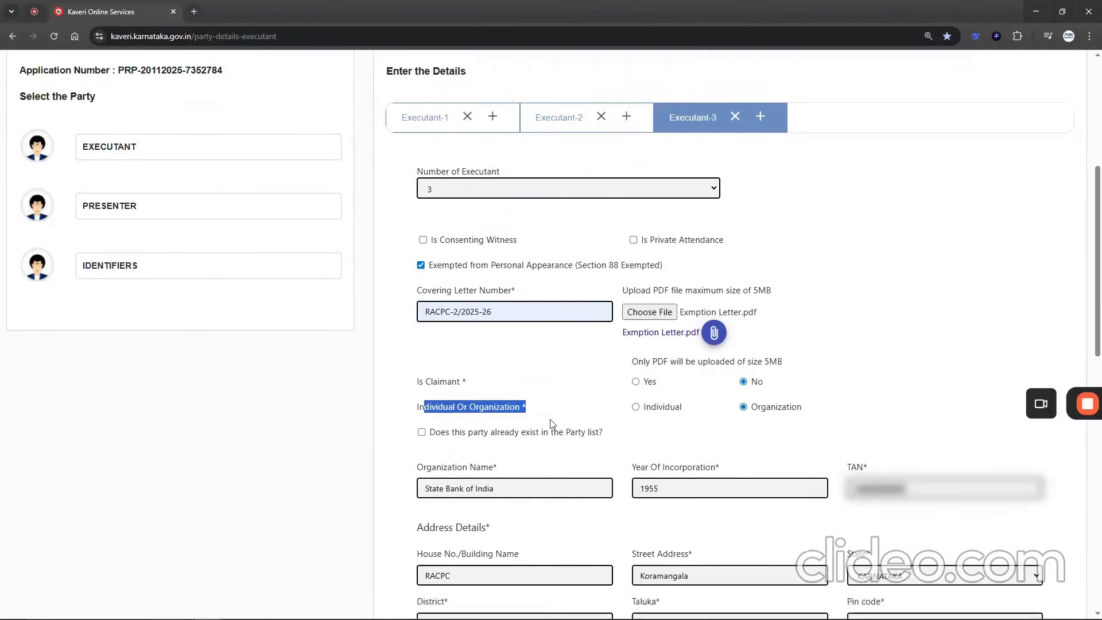
scroll(549, 423, down, 3)
drag(417, 276, 508, 281)
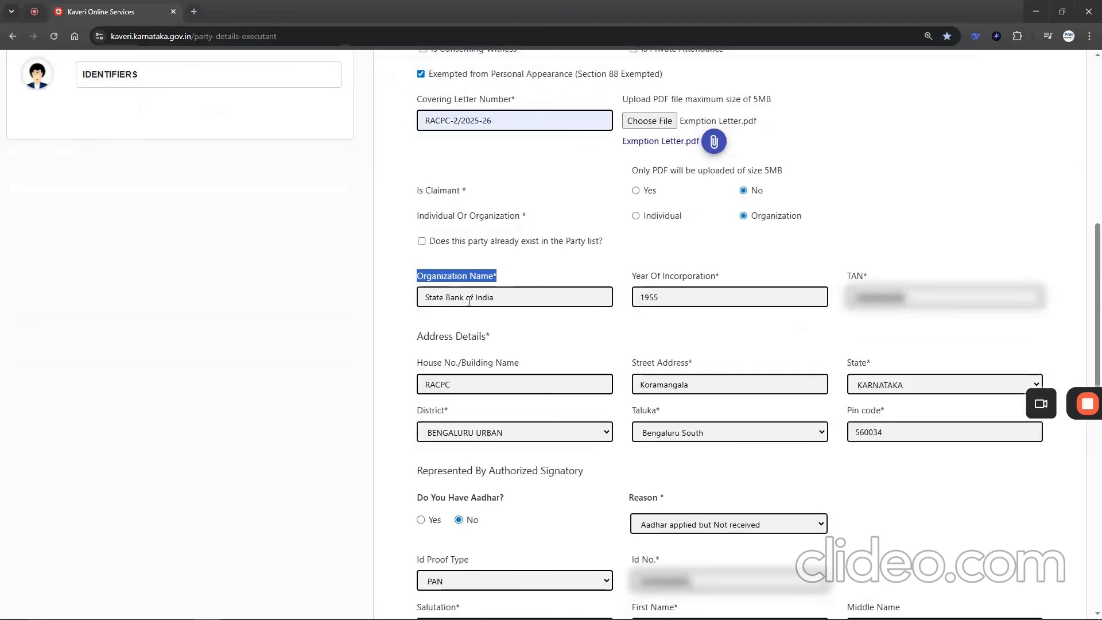
click(417, 299)
drag(438, 297, 707, 281)
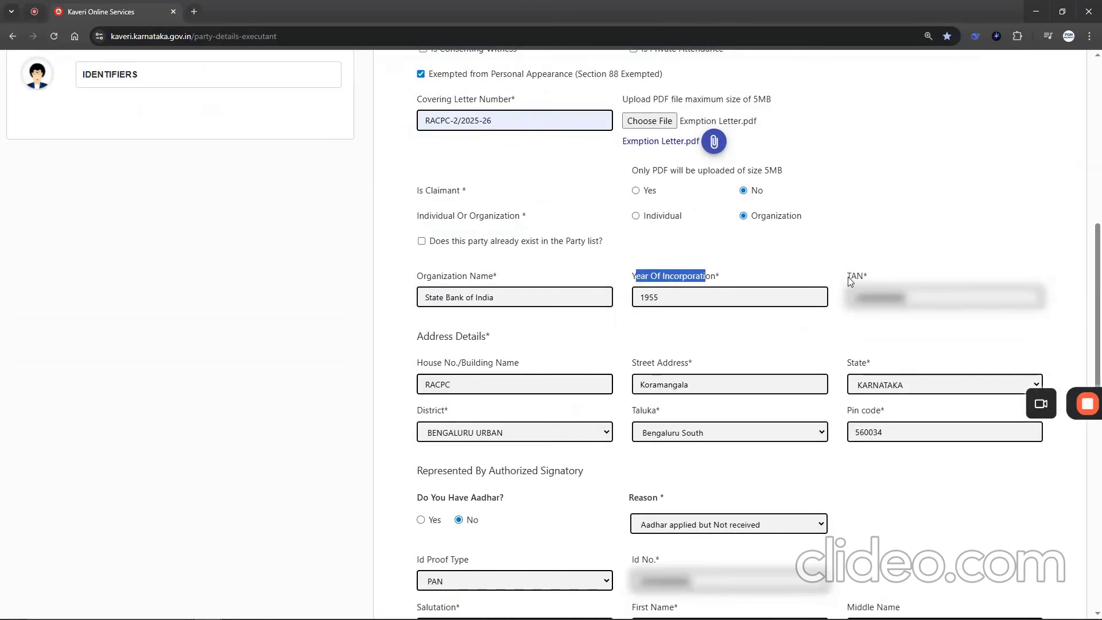
drag(848, 277, 871, 278)
- Review Executant-3's organization address, the authorized signatory section and the signatory's ID proof type
click(436, 360)
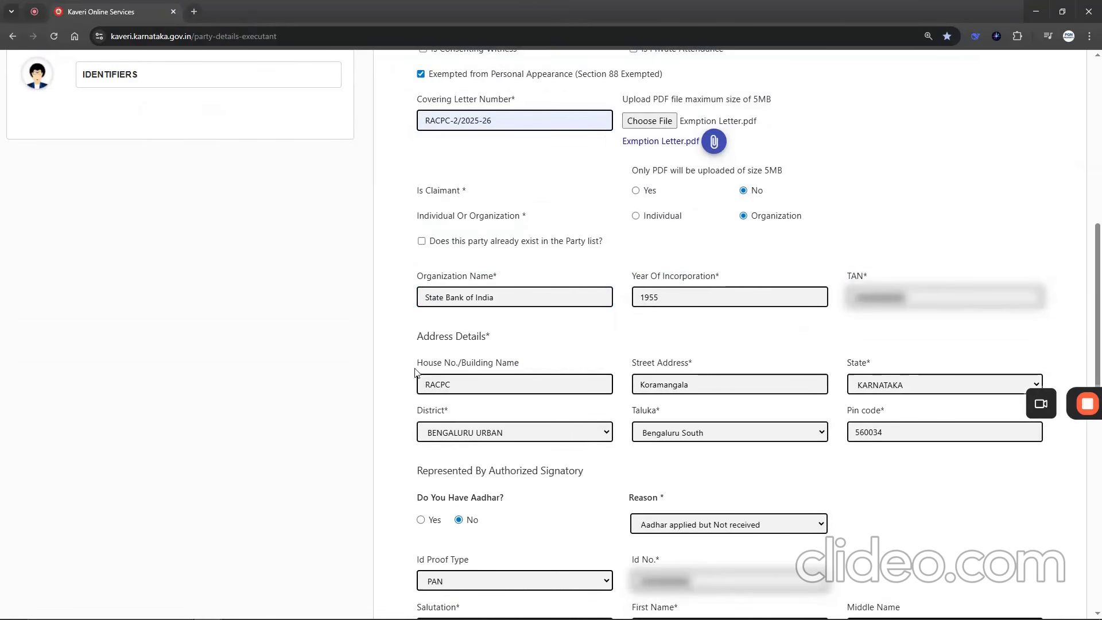
drag(416, 368, 505, 365)
scroll(505, 365, down, 3)
drag(417, 298, 554, 306)
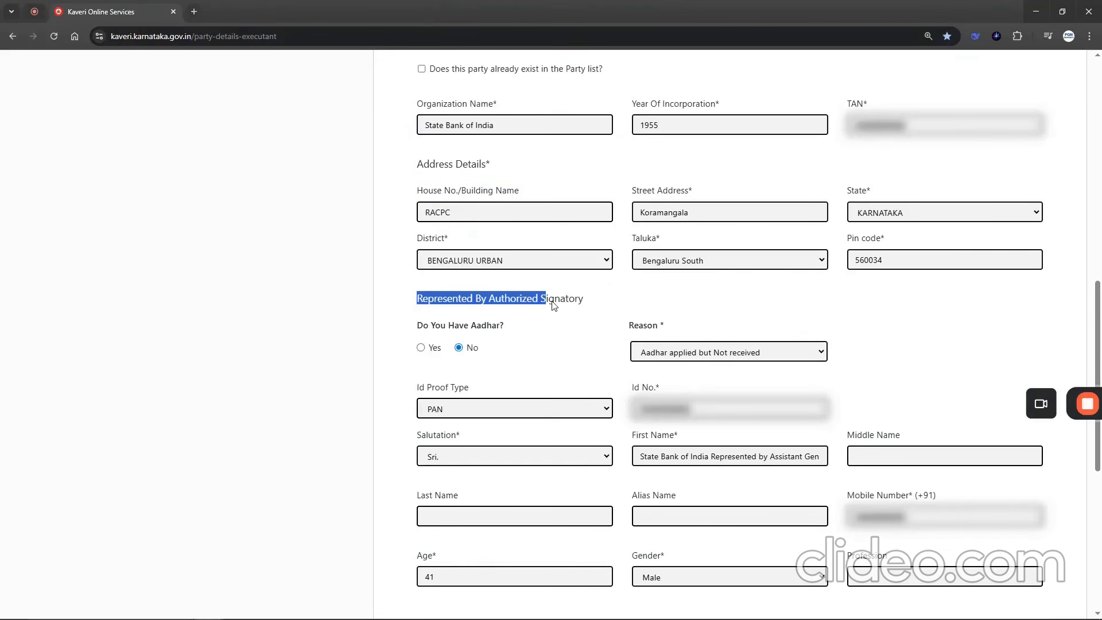
drag(417, 389, 513, 394)
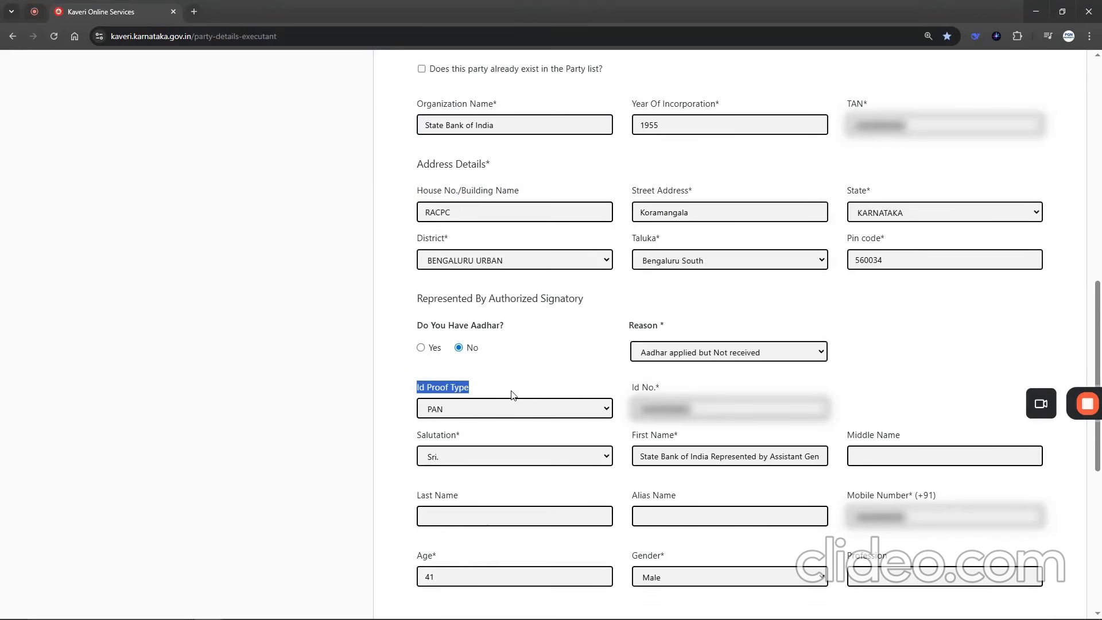
- Check the authorized signatory's first name entry against the signing designation in the bank's exemption letter PDF
scroll(512, 395, down, 1)
drag(632, 377, 641, 404)
drag(641, 401, 815, 398)
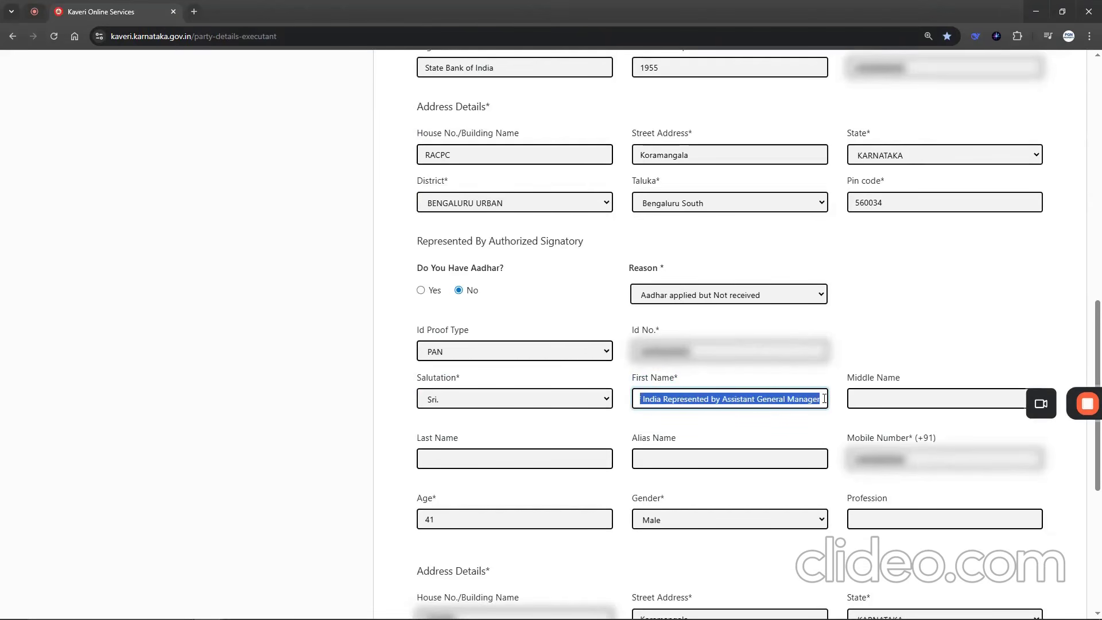
key(alt+Tab)
mouse_move(292, 354)
mouse_down()
mouse_move(369, 396)
mouse_move(513, 440)
mouse_move(527, 457)
mouse_up()
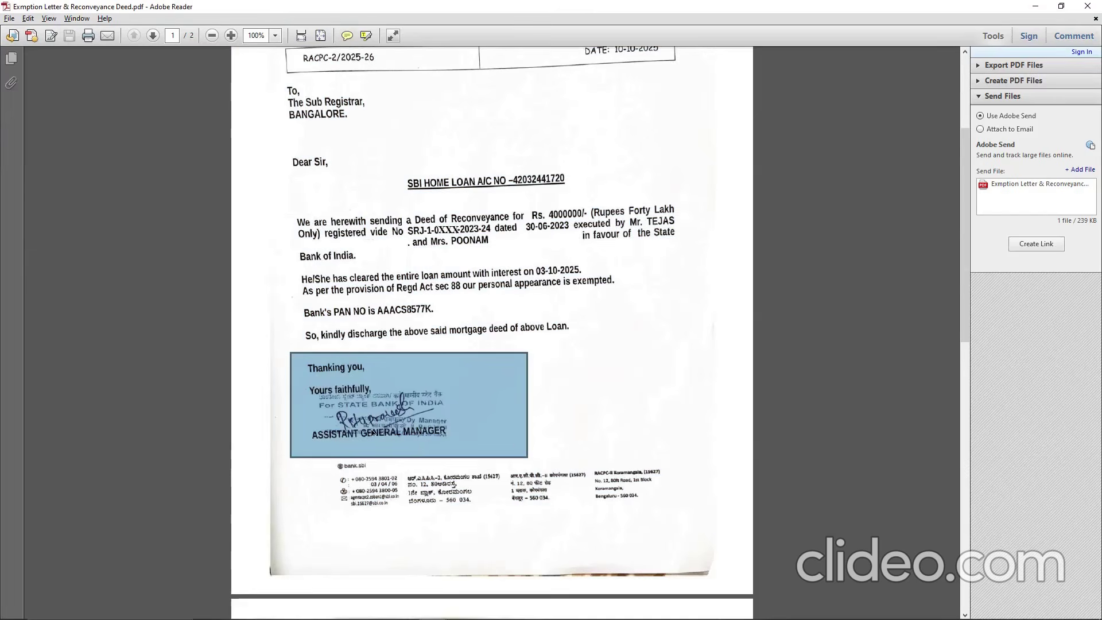
key(alt+Tab)
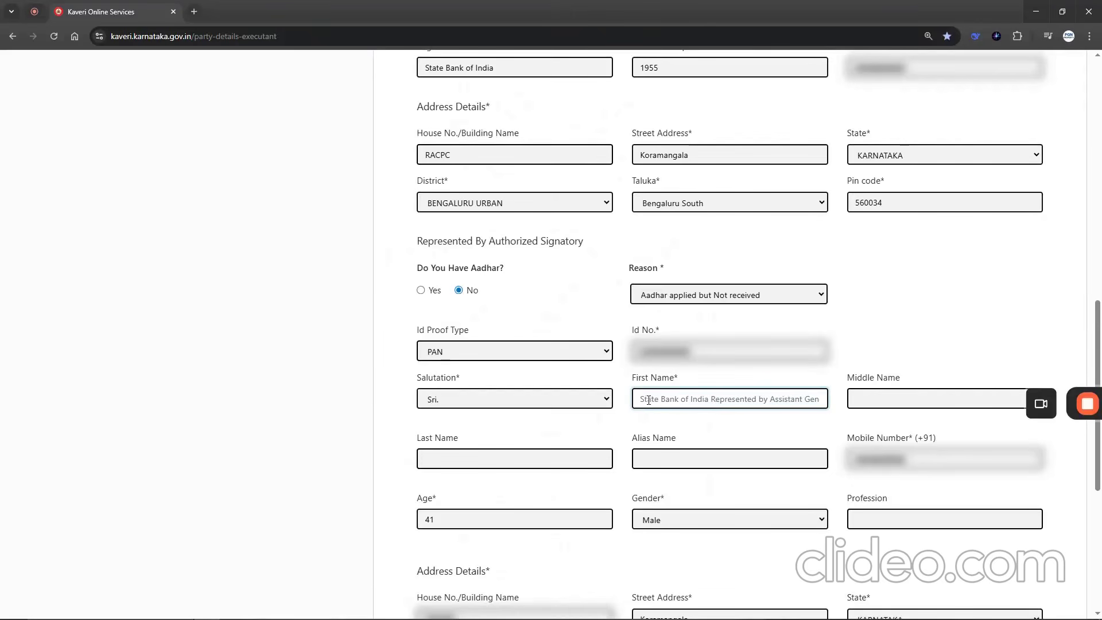
drag(646, 399, 832, 403)
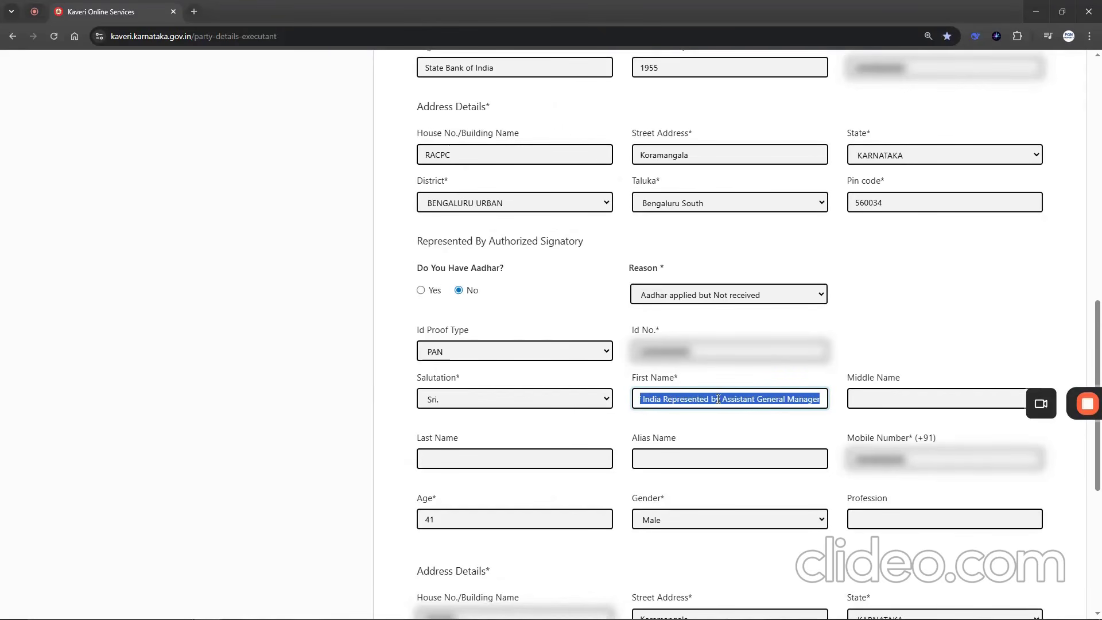
click(763, 398)
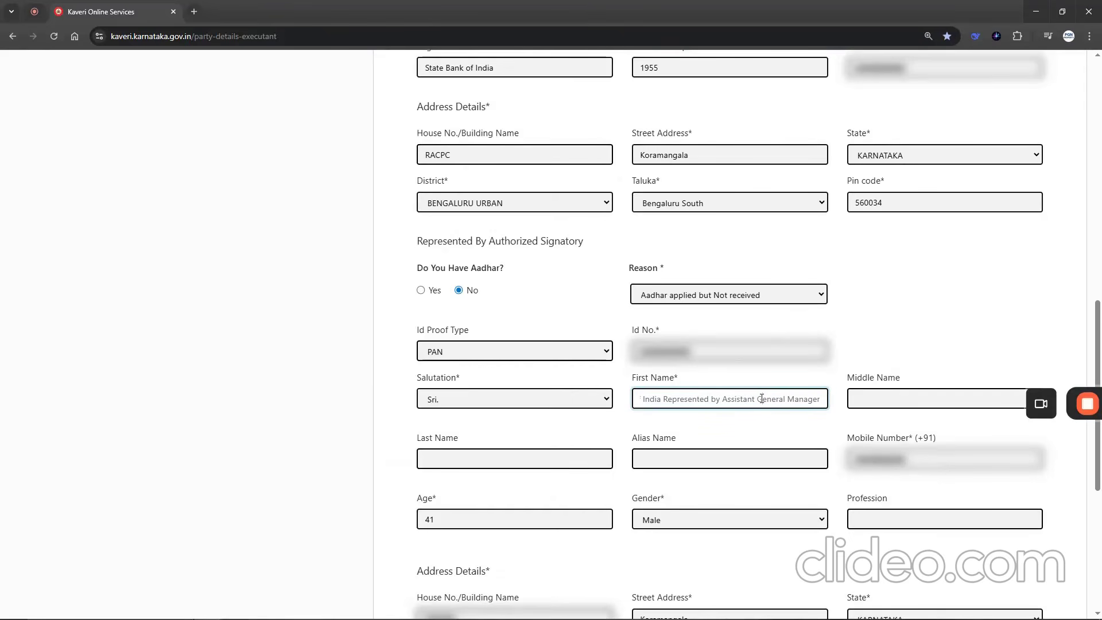
- Check the signatory's mobile number, age, gender and address, and try to save Executant-3 as an organization
drag(910, 425, 922, 437)
scroll(414, 464, down, 2)
drag(423, 390, 445, 388)
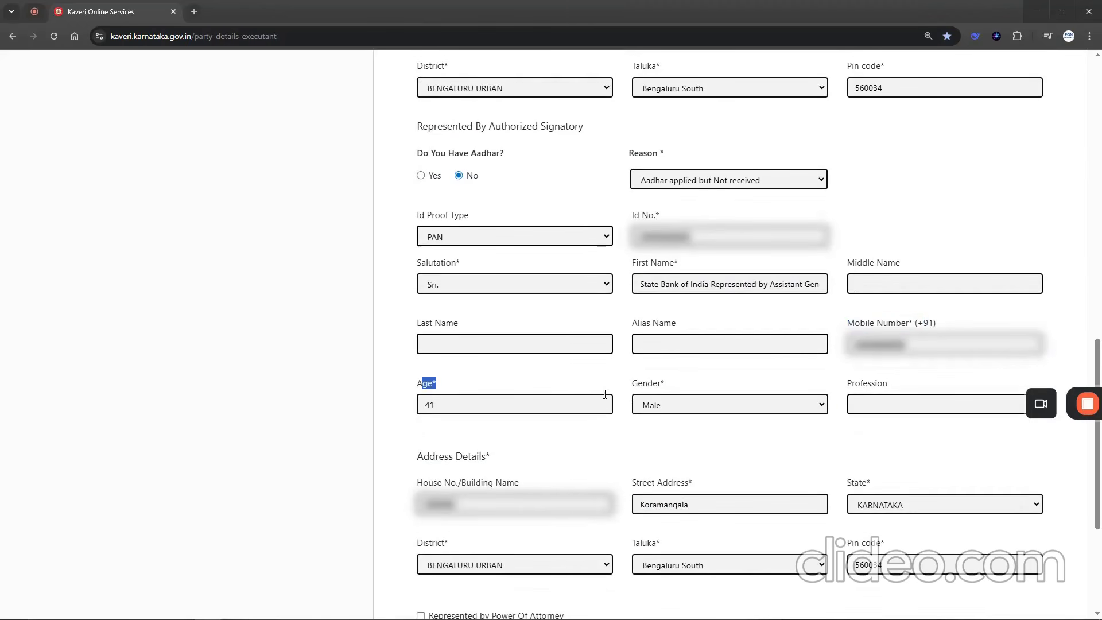
drag(629, 391, 665, 392)
drag(429, 450, 652, 472)
scroll(720, 414, down, 4)
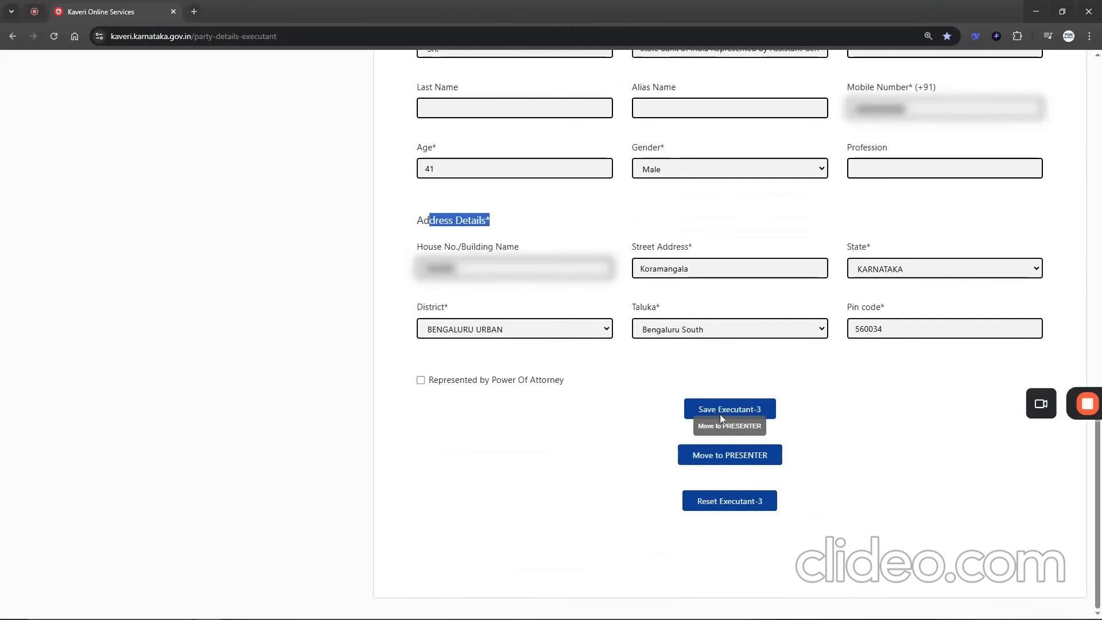
click(743, 407)
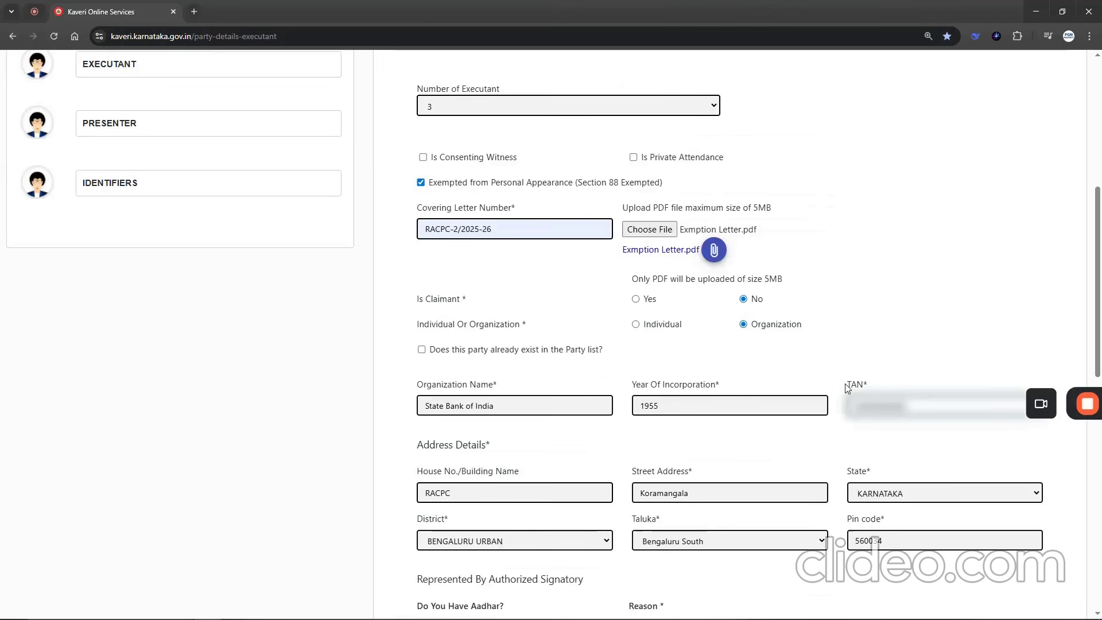
- Compare Executant-3's TAN field with the bank's PAN in the exemption letter, and switch the party type to Individual
drag(853, 384, 866, 381)
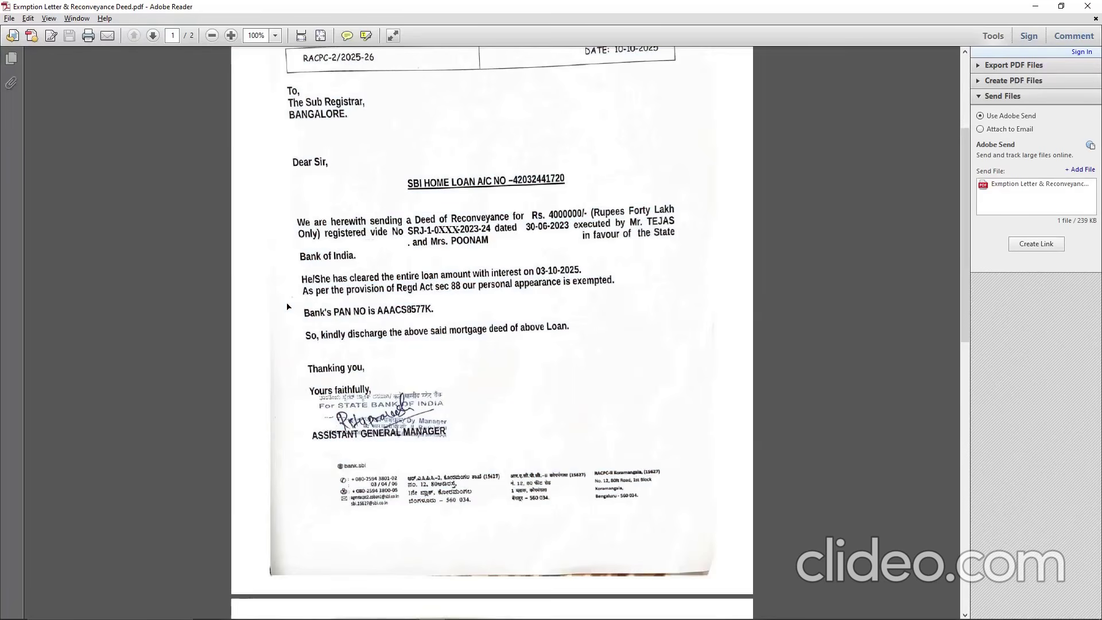
drag(287, 306, 456, 324)
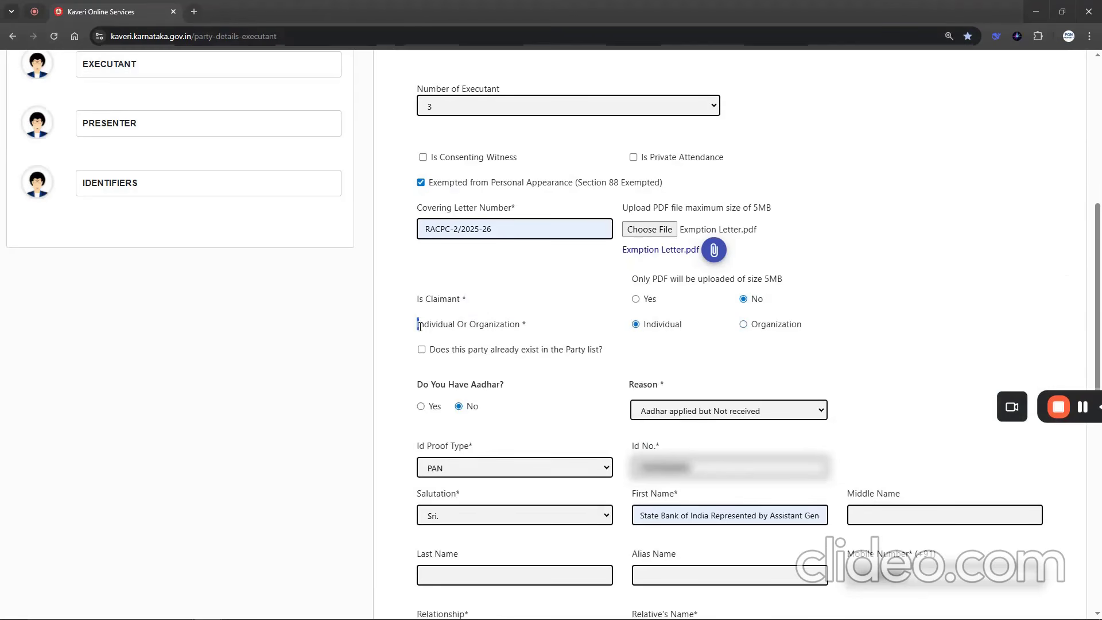
drag(418, 323, 523, 325)
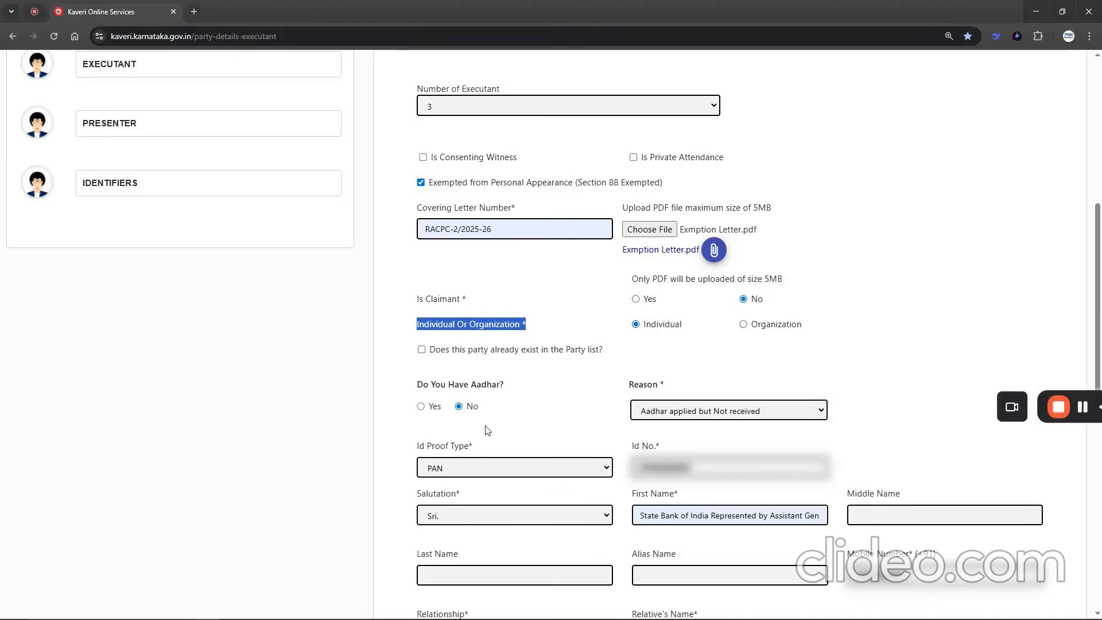
- Review Executant-3's ID proof type, first name, mobile number, age and gender as an individual
scroll(488, 431, down, 2)
scroll(577, 419, down, 1)
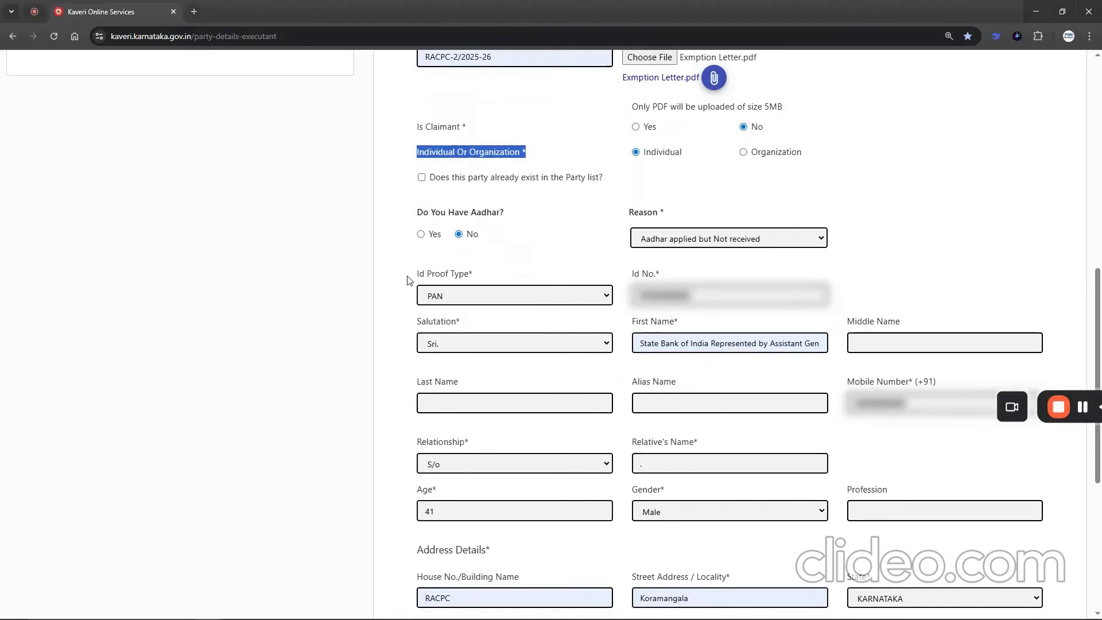
drag(641, 343, 824, 348)
drag(860, 382, 906, 381)
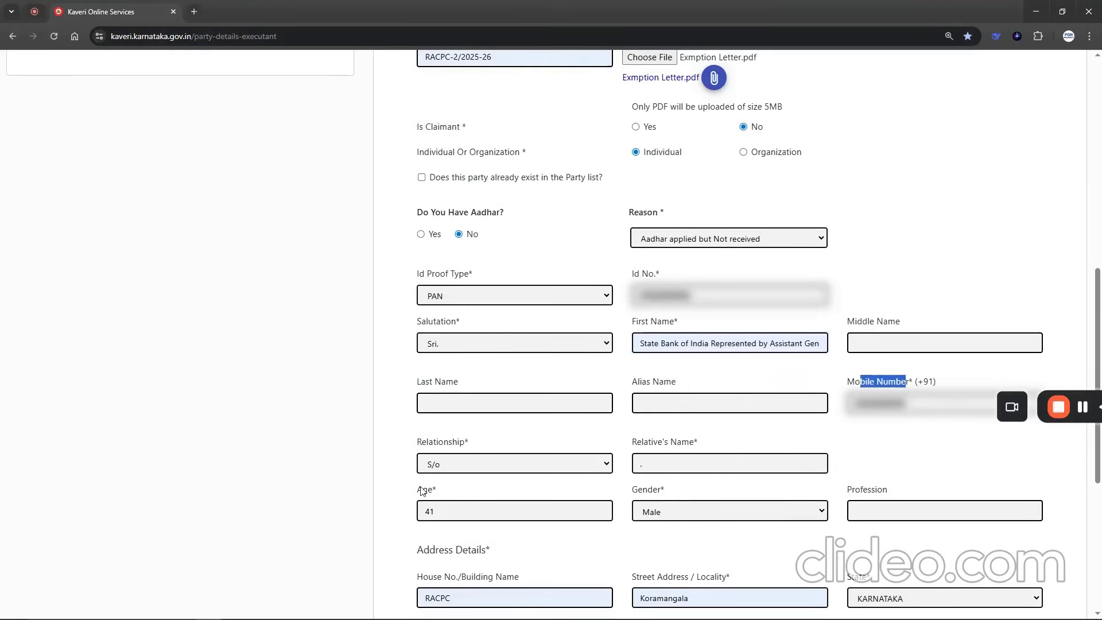
drag(419, 493, 433, 491)
drag(631, 488, 638, 489)
- Check Executant-3's address details and save the executant
scroll(554, 492, down, 4)
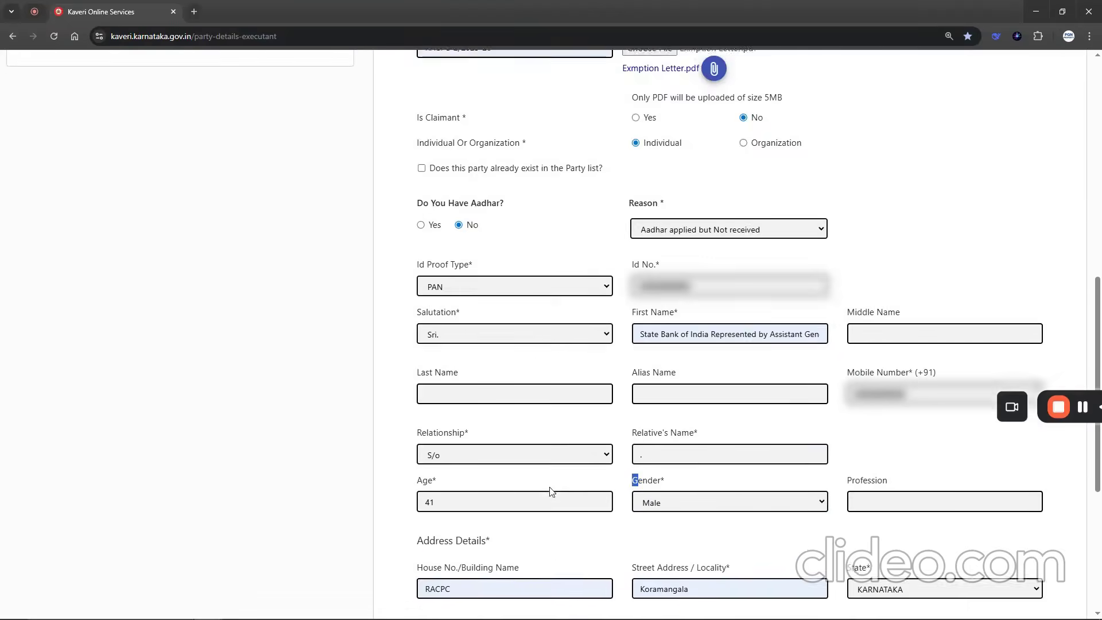
drag(423, 319, 528, 347)
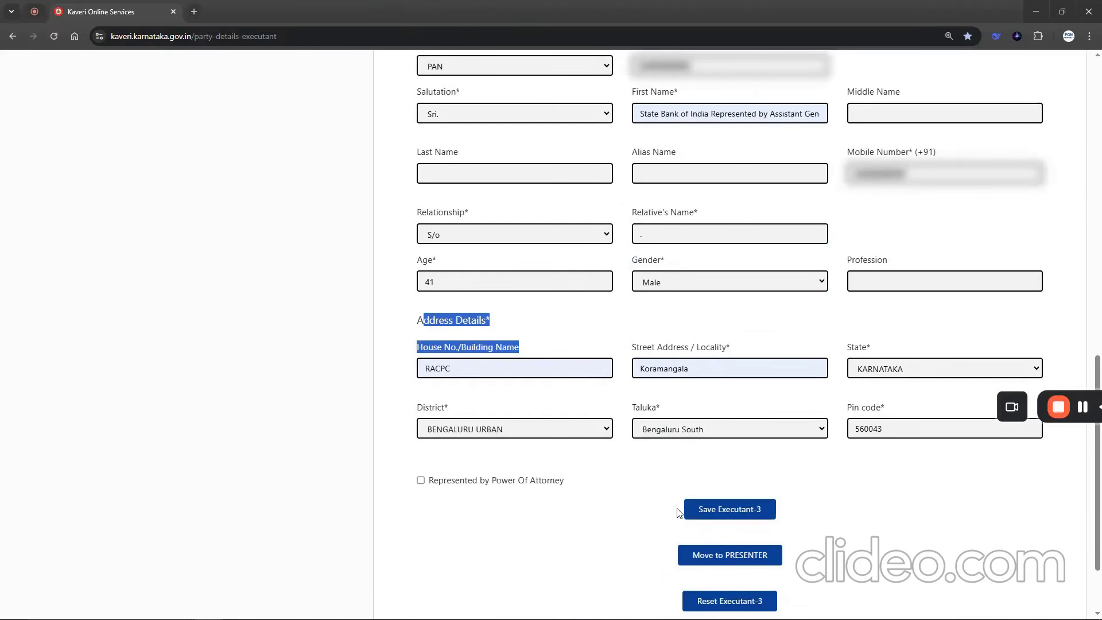
click(733, 513)
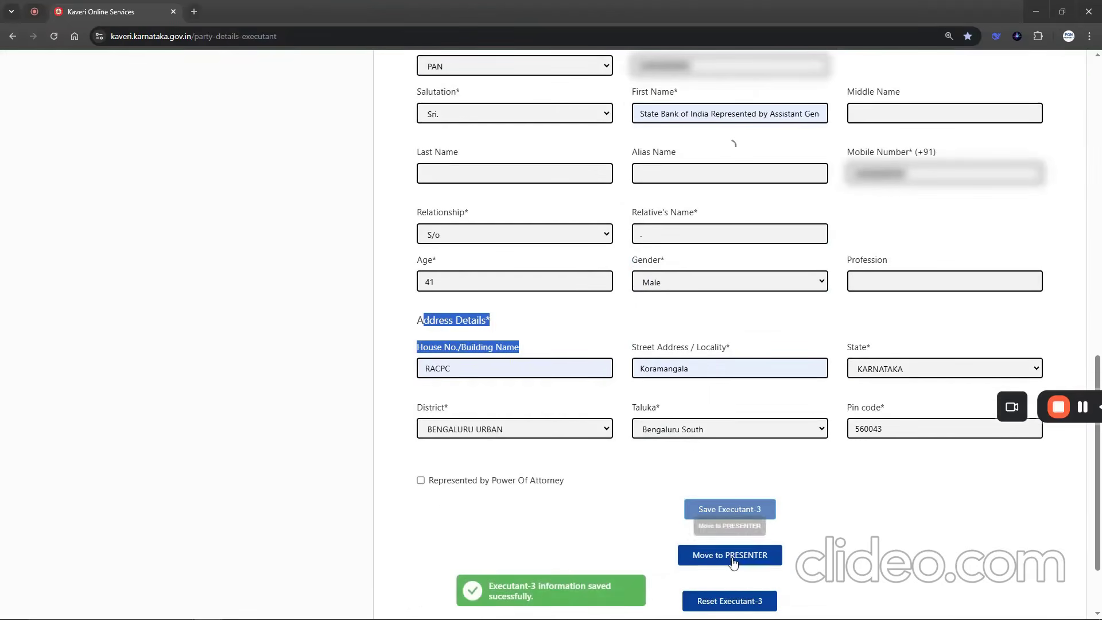
- Move on to the presenter details and make the first borrower the presenter
click(725, 504)
key(Return)
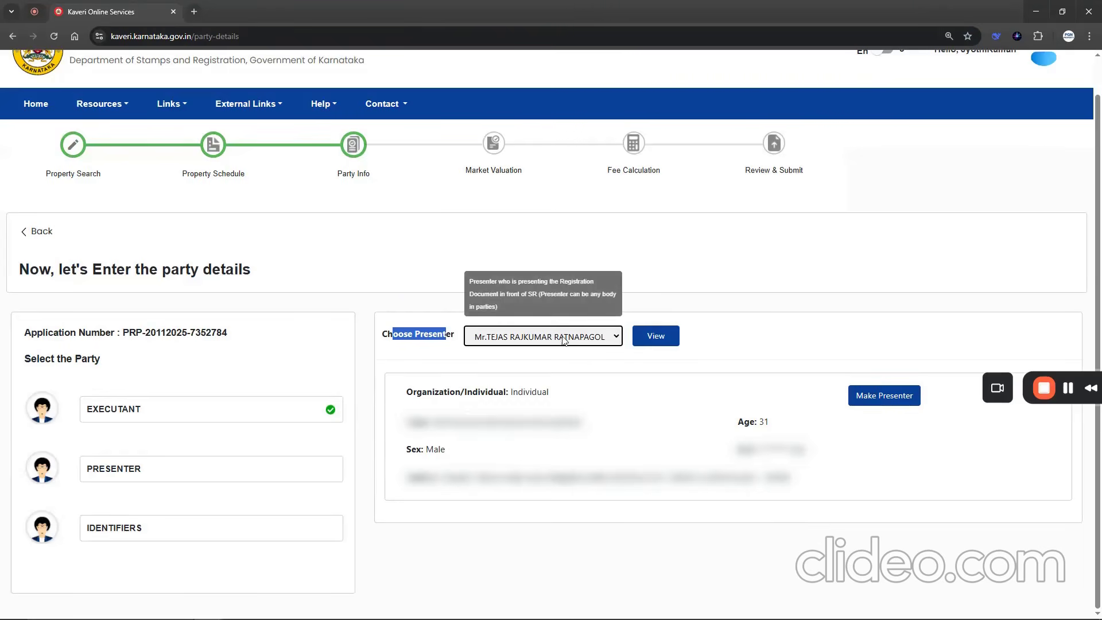
click(888, 401)
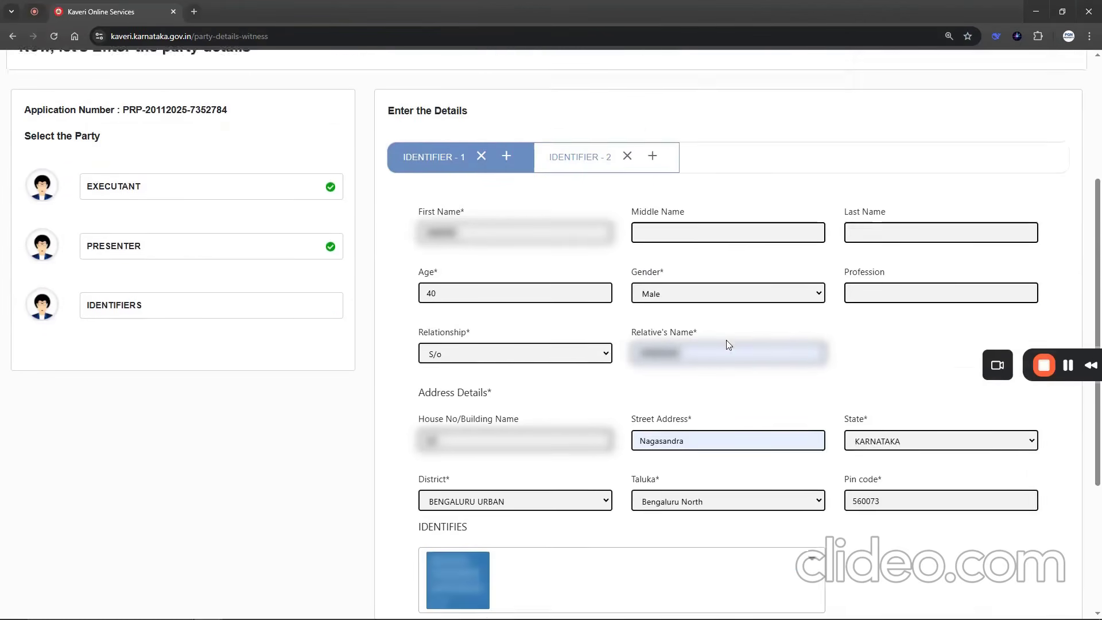
- Check Identifier-1's name, age, gender, relative's name, address and identified parties, and save it to continue to the next identifier
scroll(727, 344, up, 2)
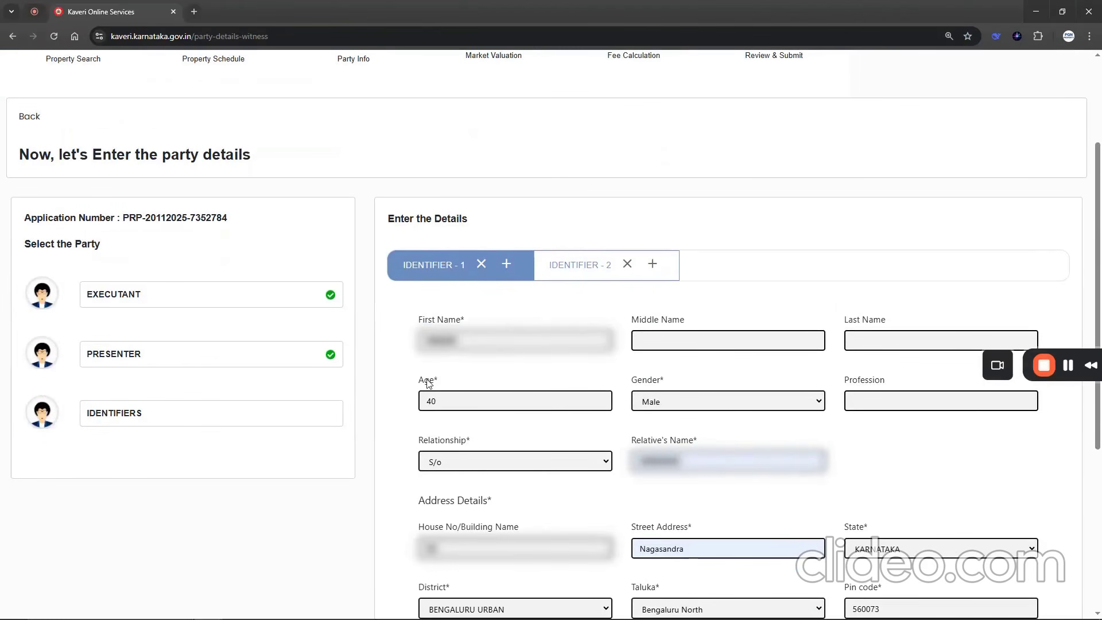
scroll(497, 519, down, 2)
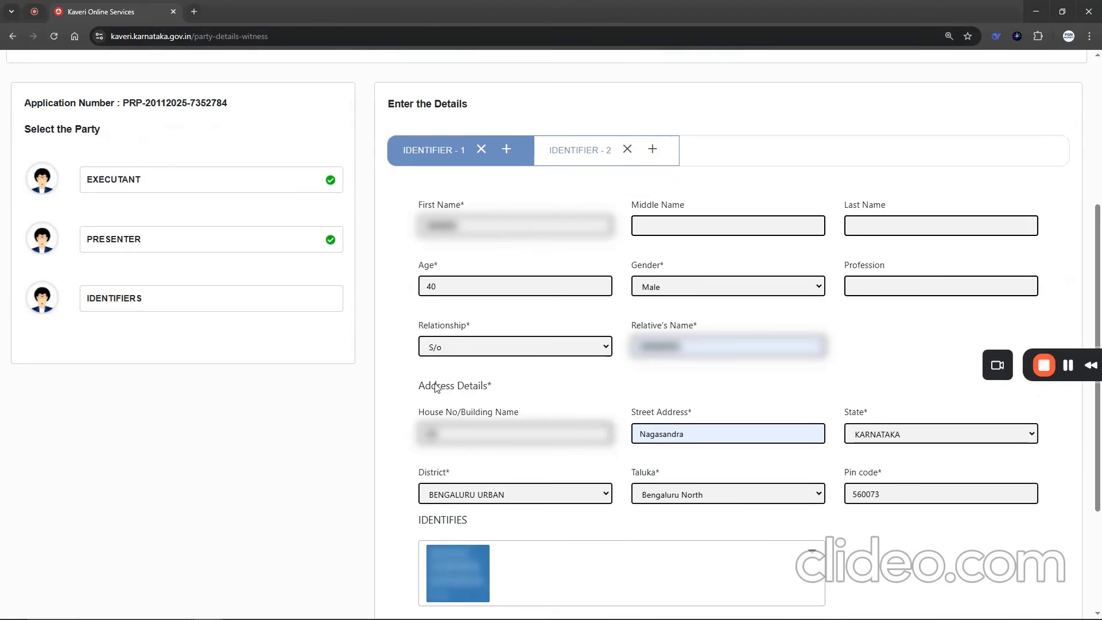
drag(432, 386, 462, 424)
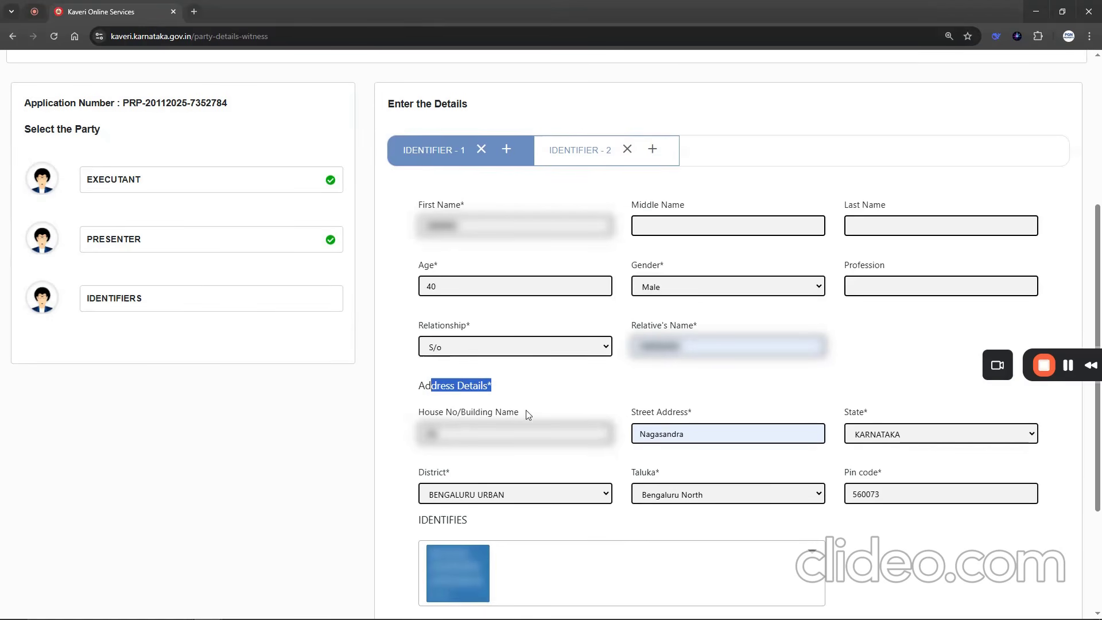
scroll(597, 542, down, 3)
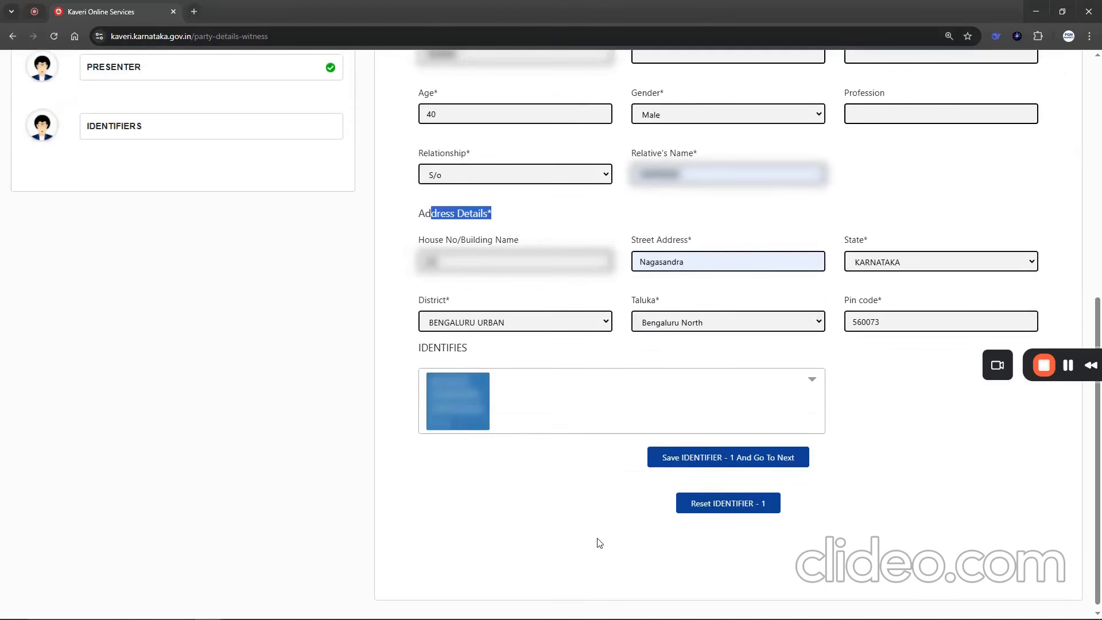
click(712, 458)
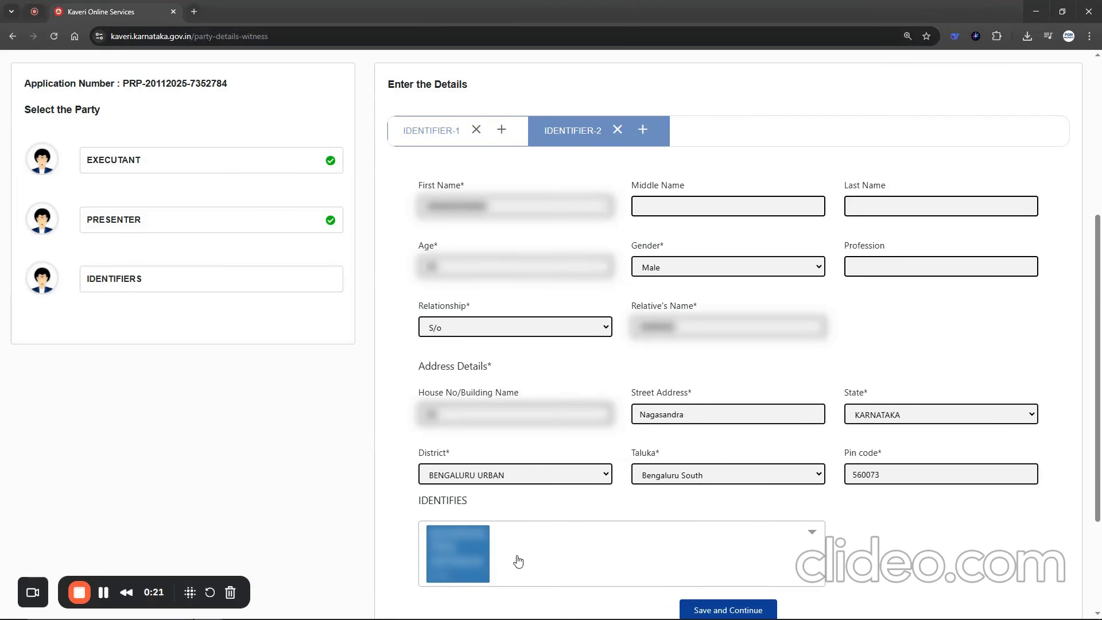
- Save Identifier-2's details and continue through the market valuation stage to the fee calculation
scroll(631, 554, down, 1)
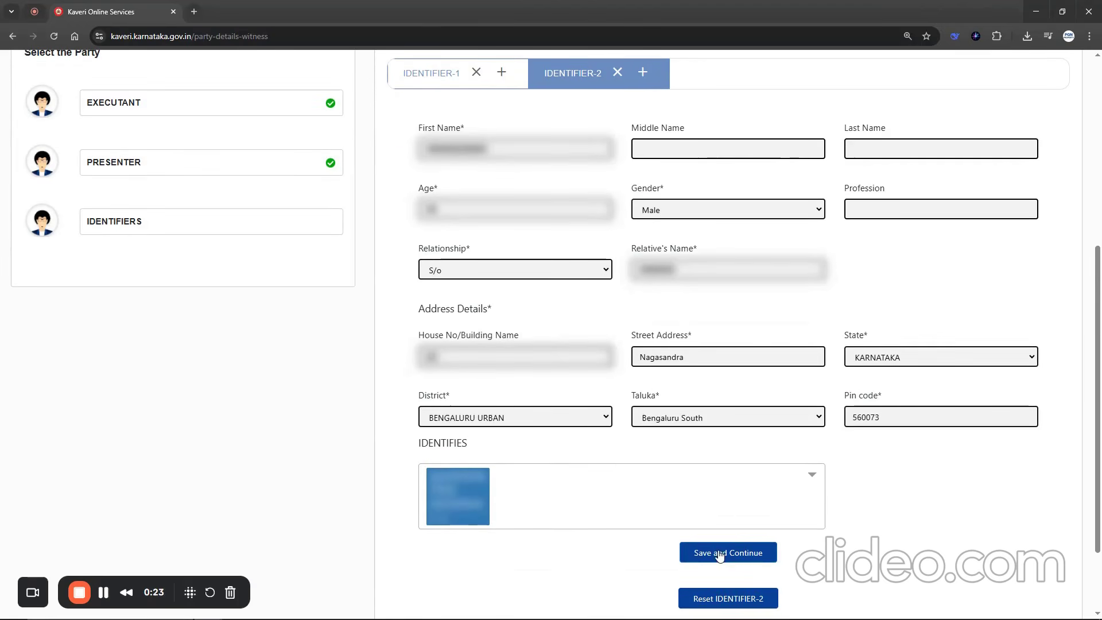
click(719, 552)
drag(265, 439, 846, 457)
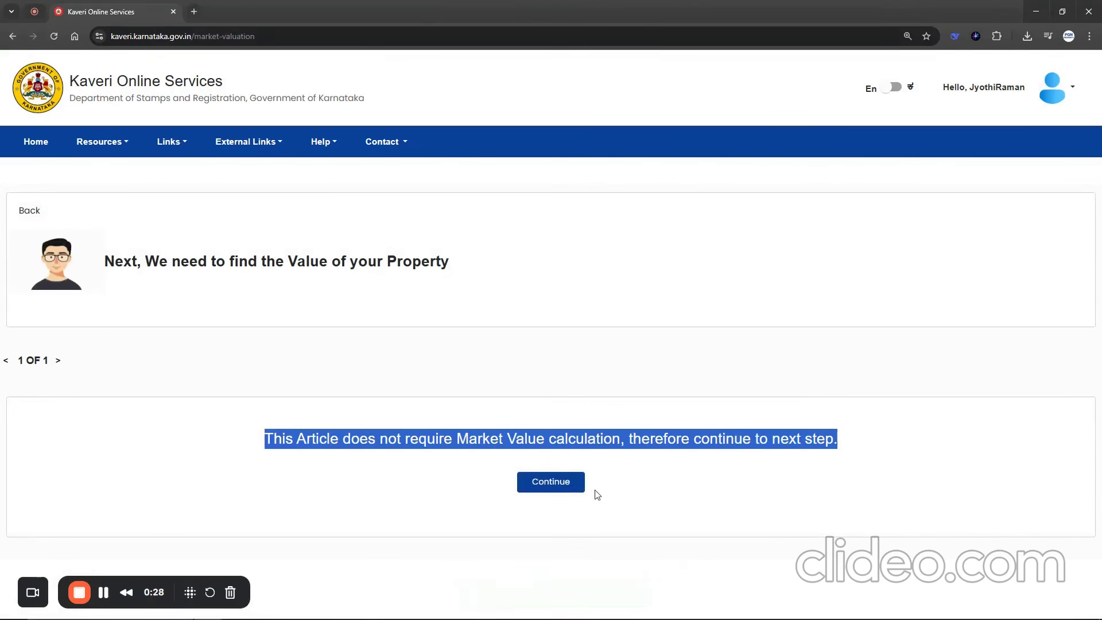
click(551, 485)
- Save a consideration amount of 4000000 for the reconveyance and set the number of pages to 2
drag(468, 417, 500, 432)
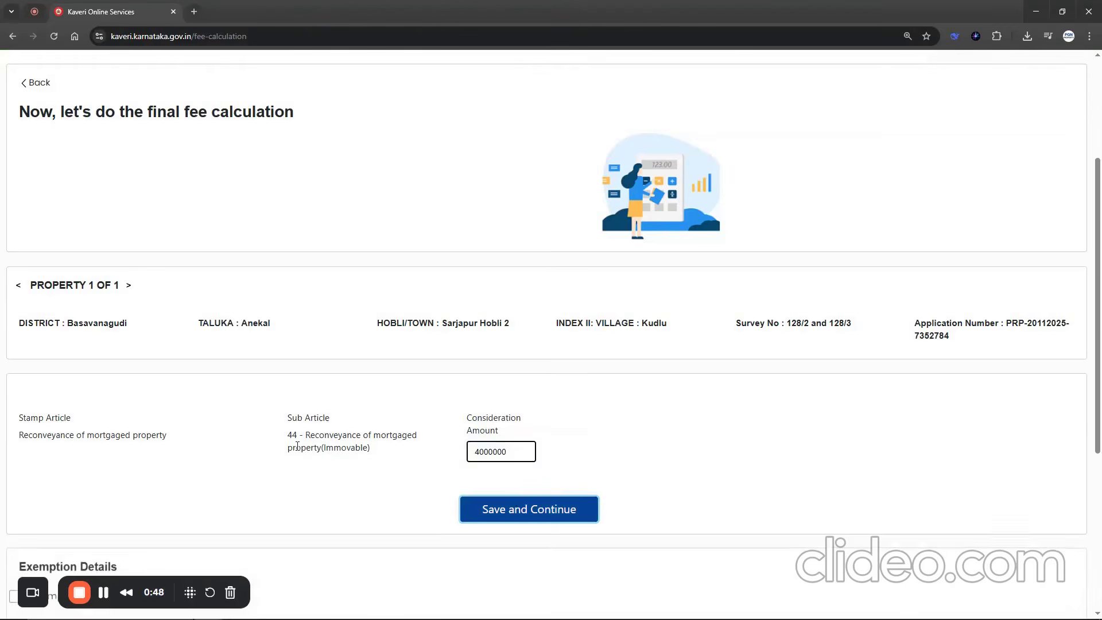
scroll(551, 310, down, 5)
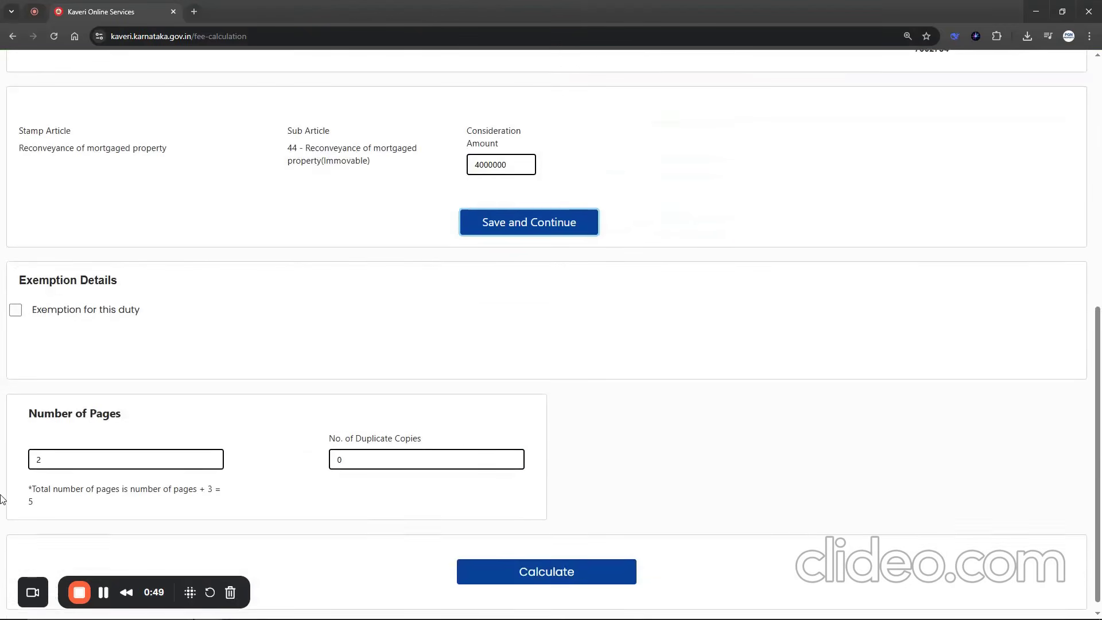
drag(27, 414, 148, 425)
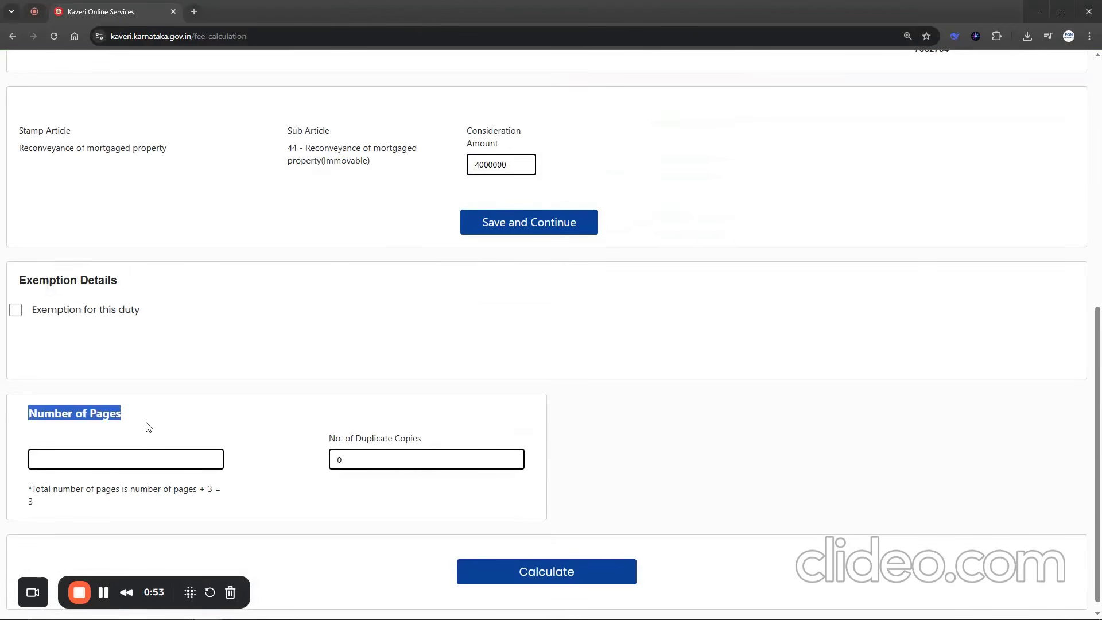
click(103, 459)
text(2)
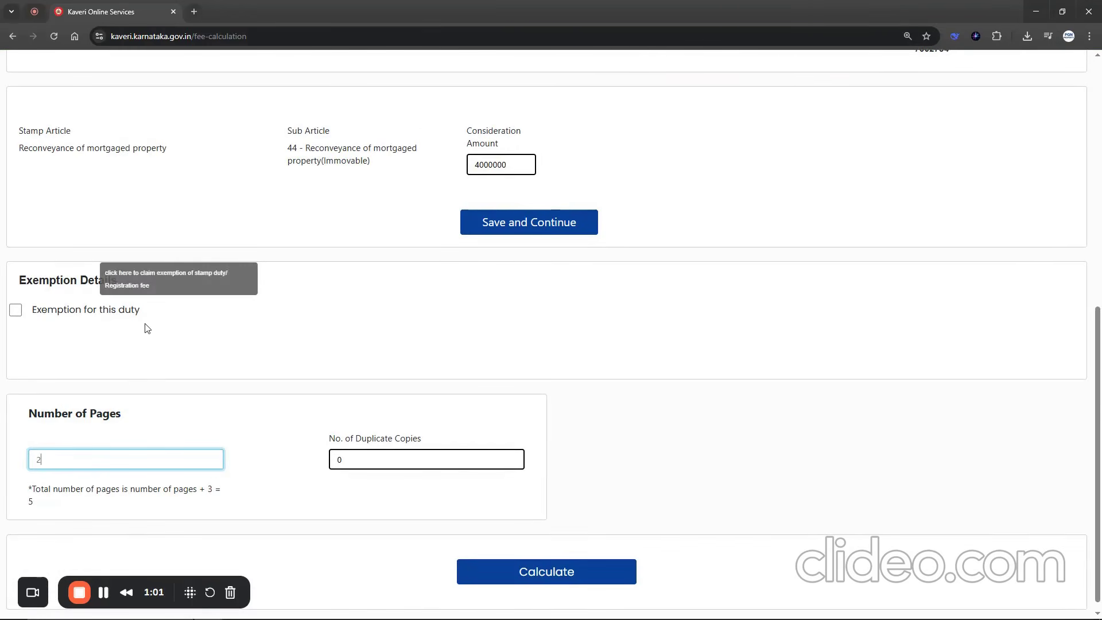
- Calculate the fees, check the total payable amount, and save to continue to the review and document upload stage
click(559, 570)
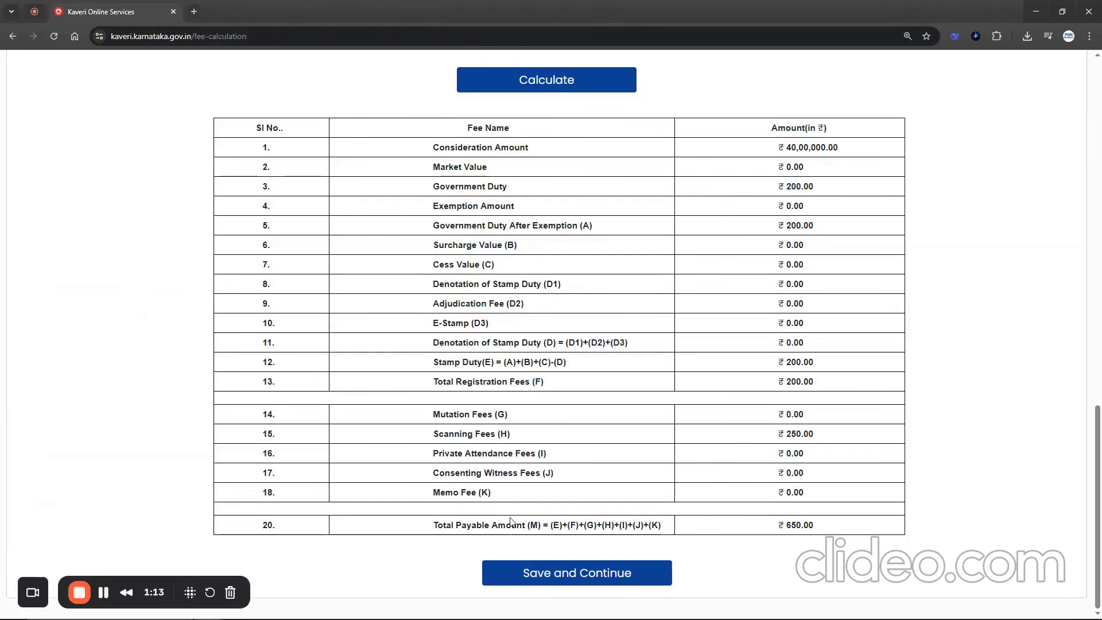
drag(433, 524, 802, 530)
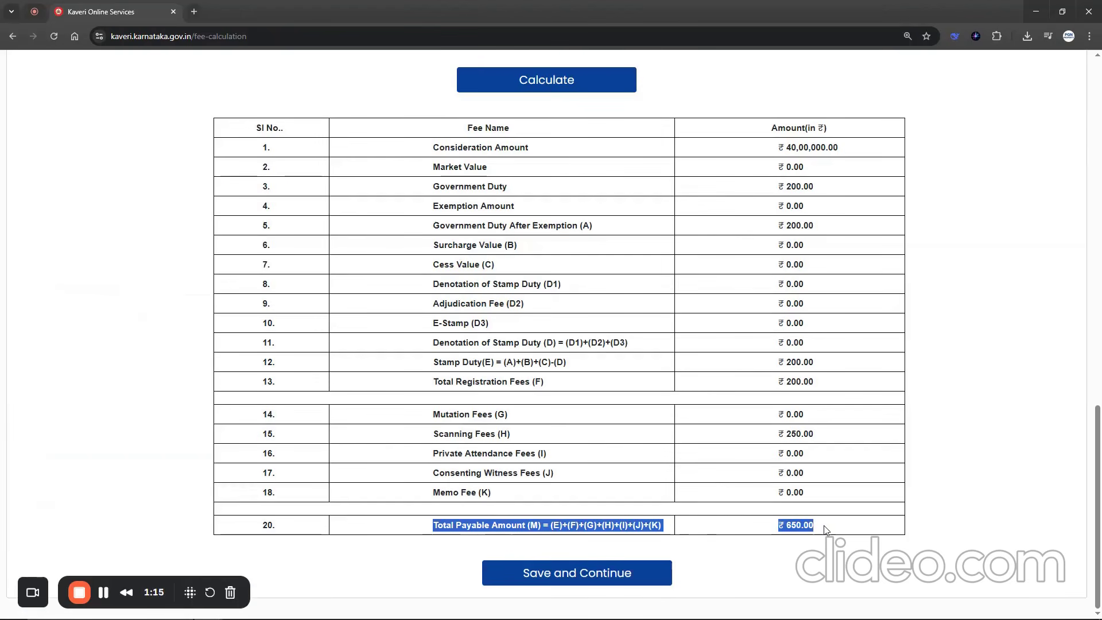
click(562, 573)
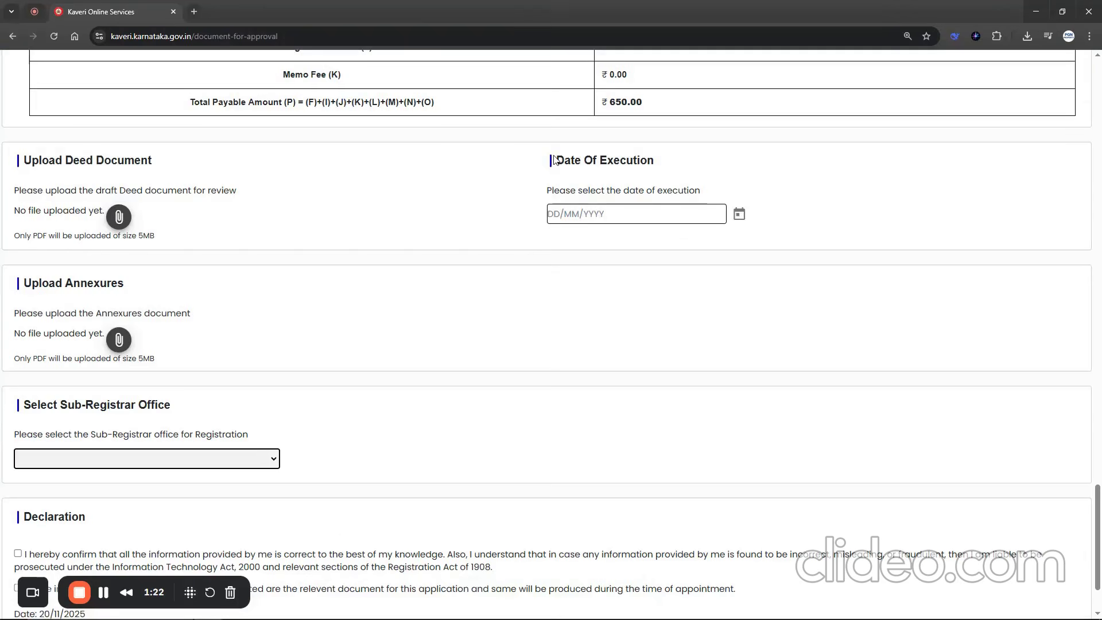
- Check the date on the bank's reconveyance deed and set the Date of Execution to 10/10/2025
drag(554, 160, 670, 165)
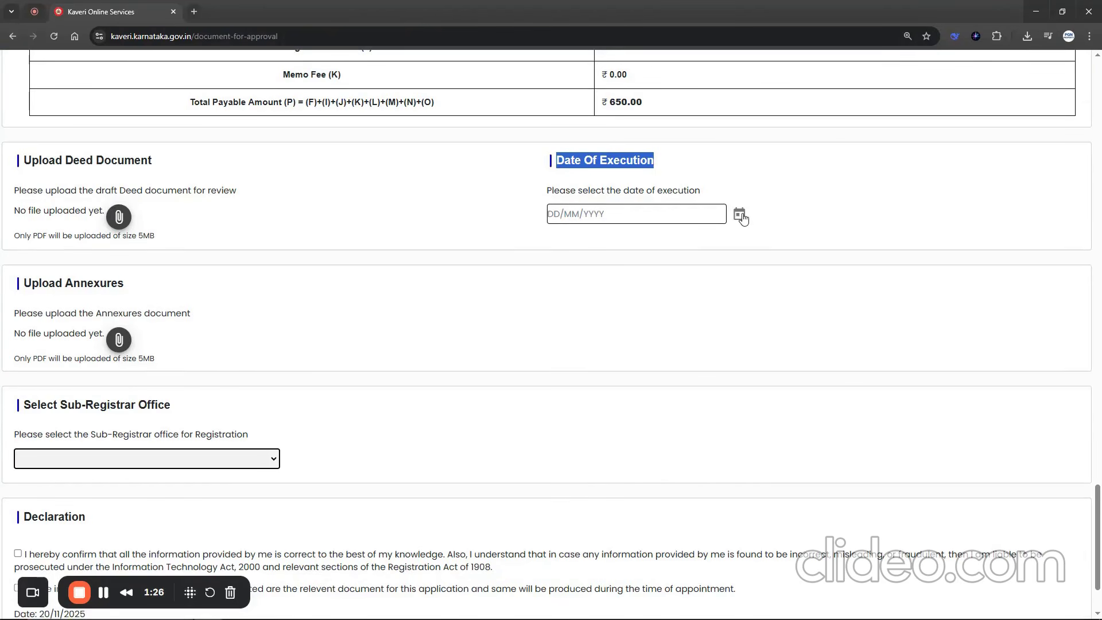
click(311, 610)
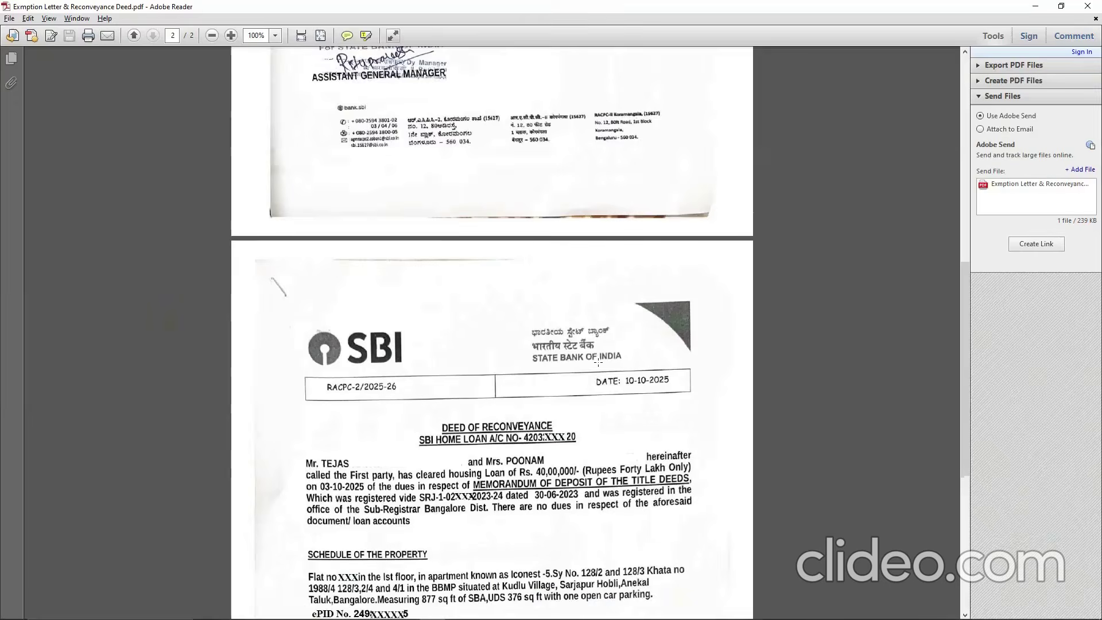
drag(597, 362, 699, 402)
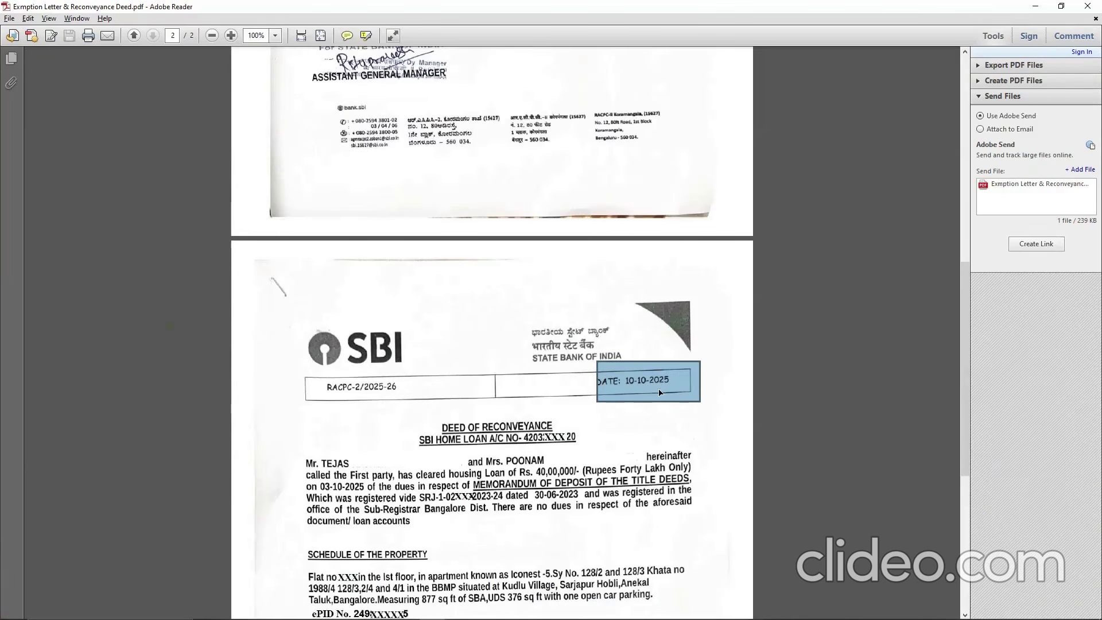
key(alt+Tab)
click(692, 332)
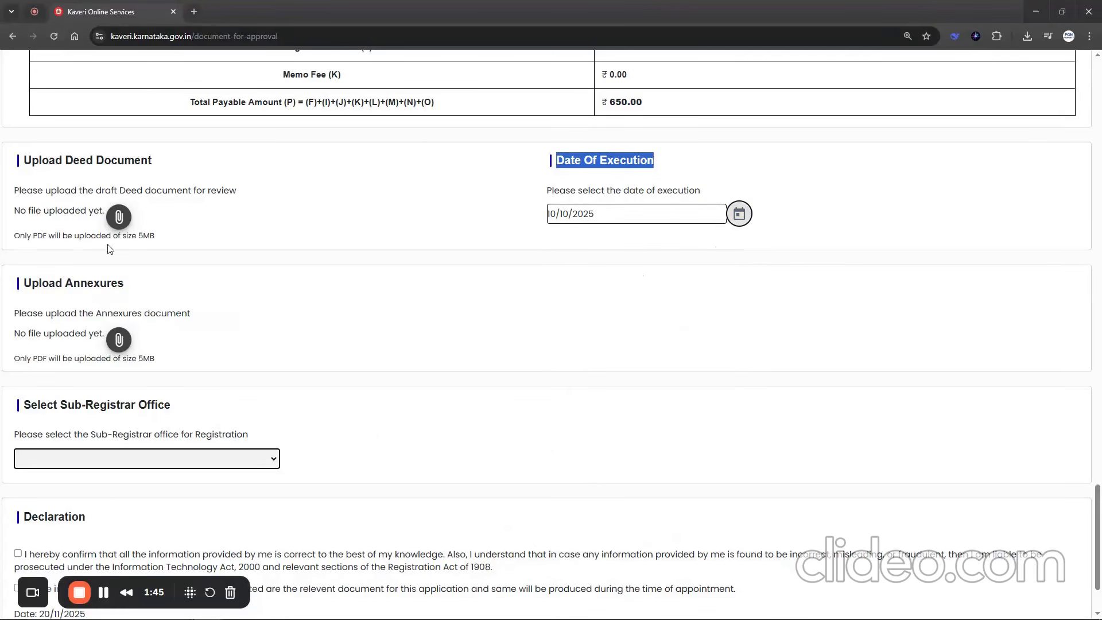
- Upload Reconveyance Deed.pdf as the deed document and attach the annexures PDF
drag(24, 160, 167, 162)
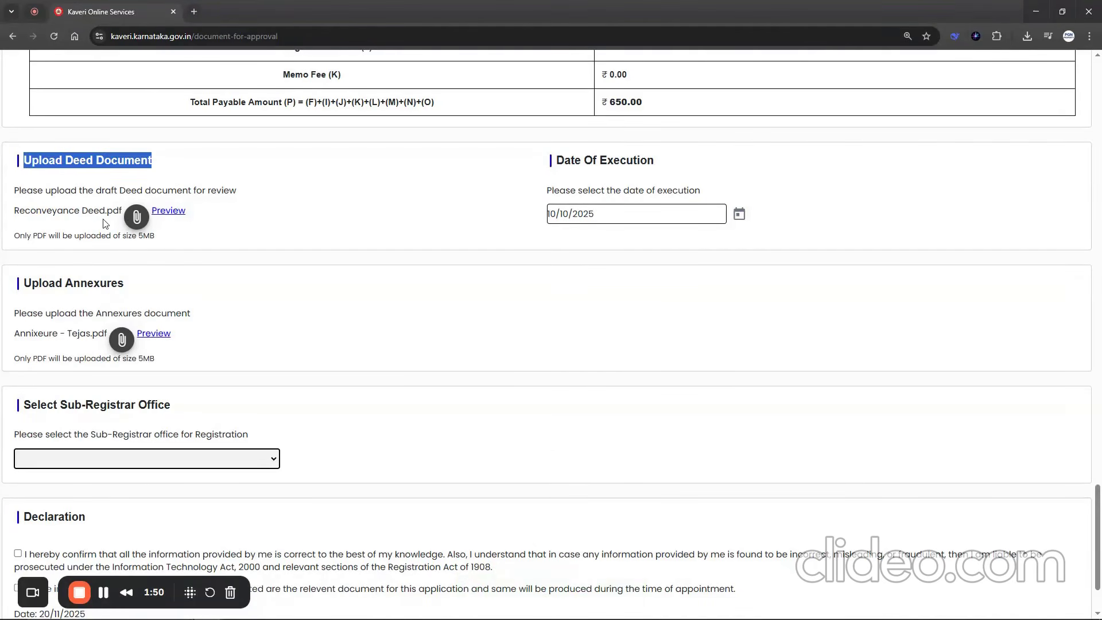
drag(12, 216, 121, 213)
click(25, 288)
drag(25, 287, 138, 290)
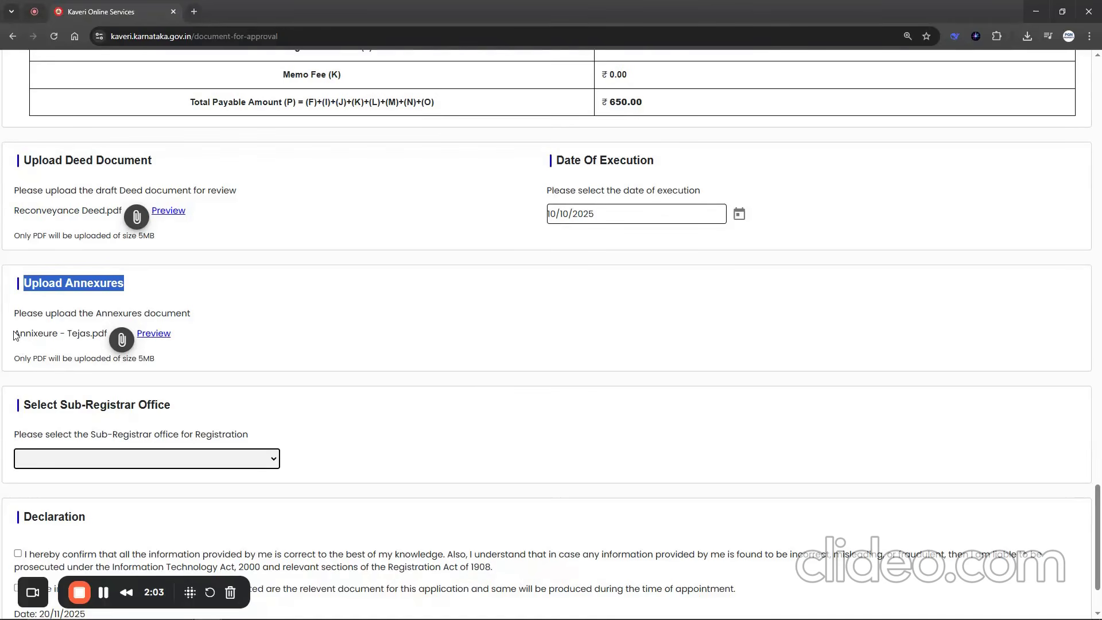
drag(15, 336, 109, 338)
- Choose Basavana Gudi as the Sub-Registrar Office for registration
drag(21, 404, 200, 414)
click(179, 462)
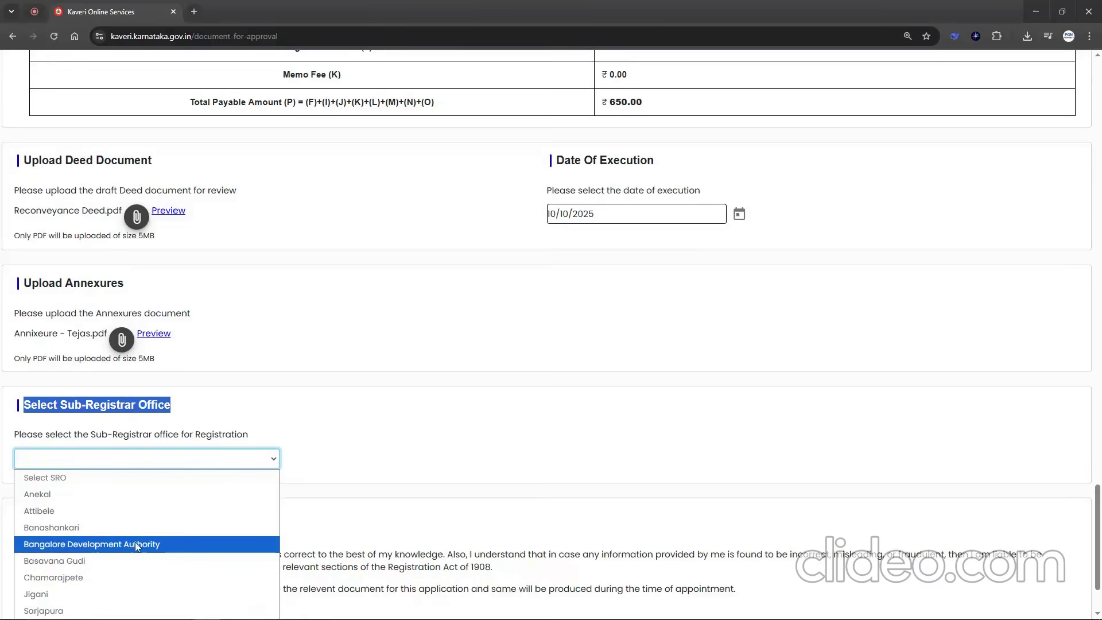
click(132, 561)
- Accept both declaration statements and submit the application
scroll(113, 404, down, 2)
drag(26, 421, 29, 453)
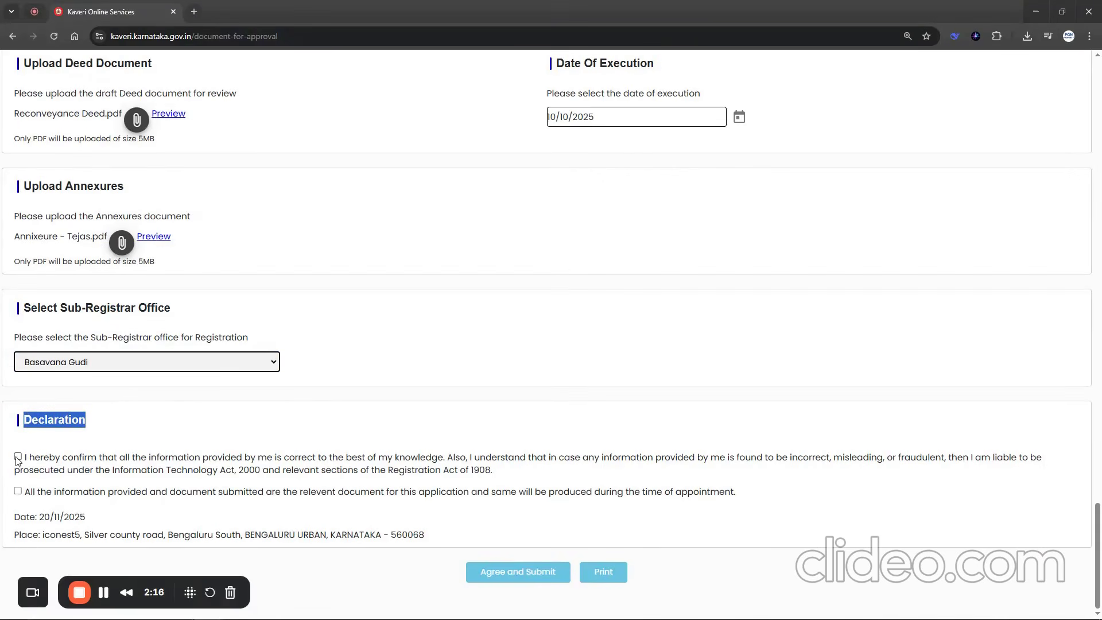
click(17, 457)
click(18, 492)
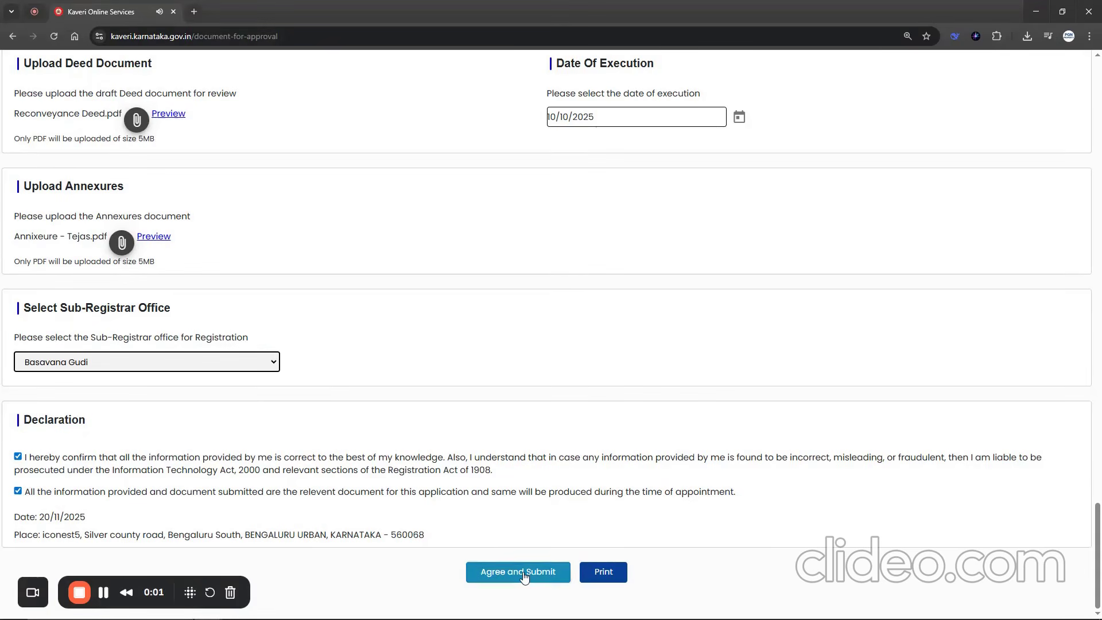
- Check the submitted application's status and actions on the dashboard, and the payment mode on the transaction receipt
drag(119, 427, 850, 441)
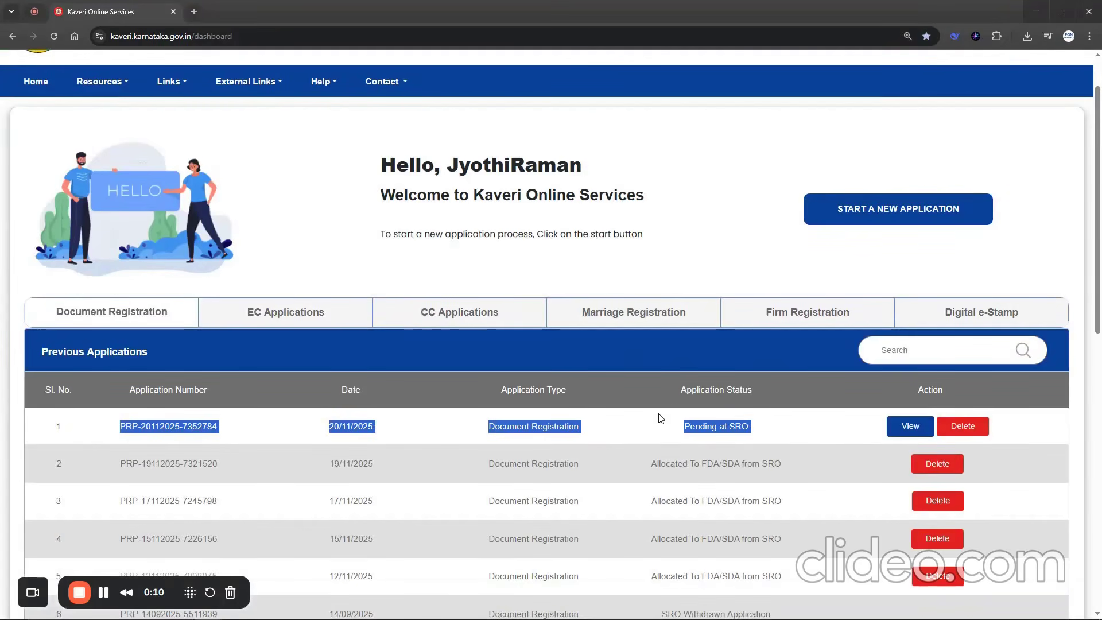
drag(669, 392, 759, 397)
drag(670, 432, 801, 428)
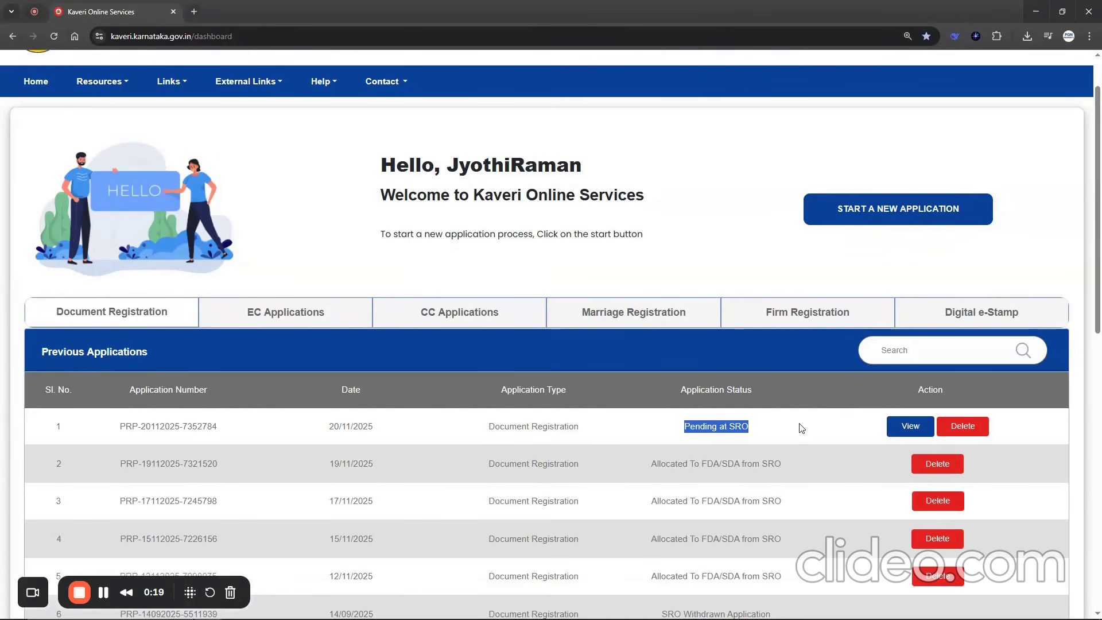
drag(666, 391, 756, 396)
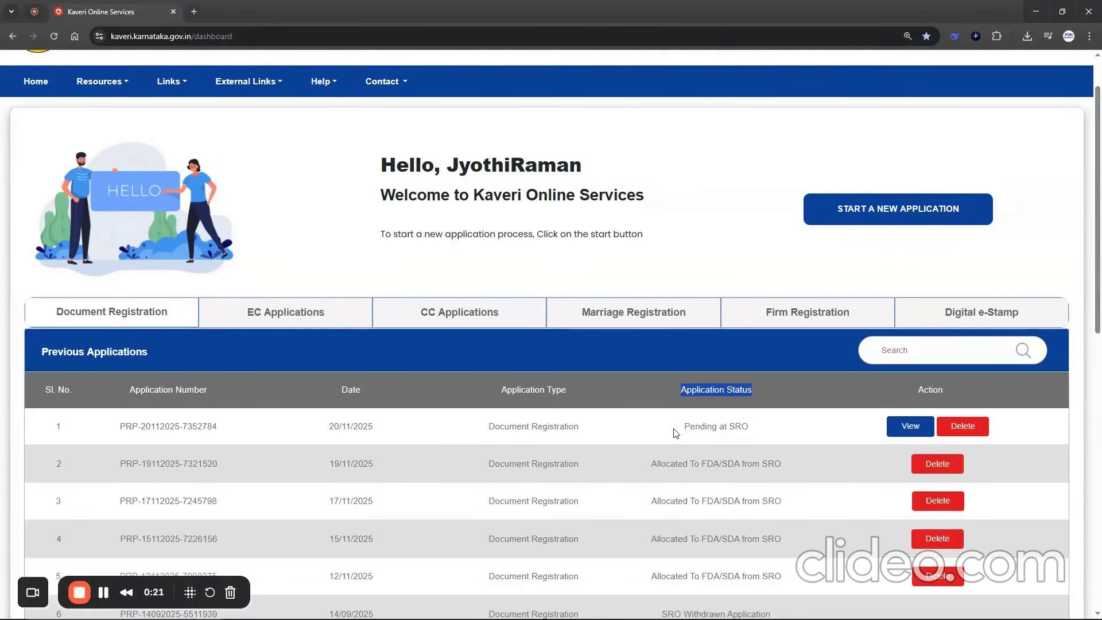
drag(671, 432, 744, 426)
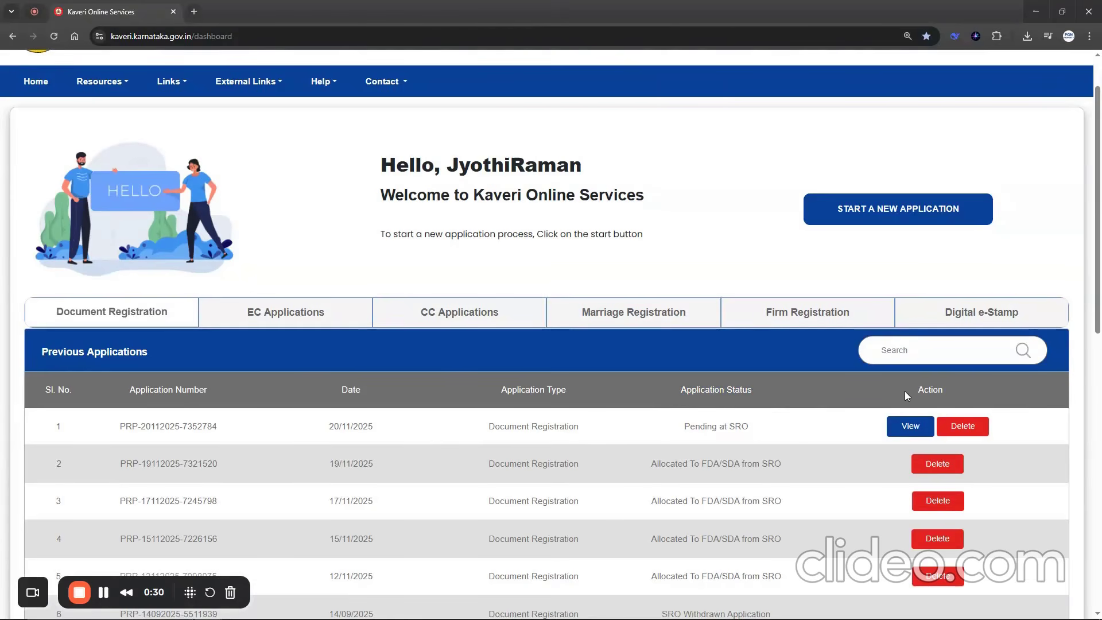
drag(905, 391, 949, 395)
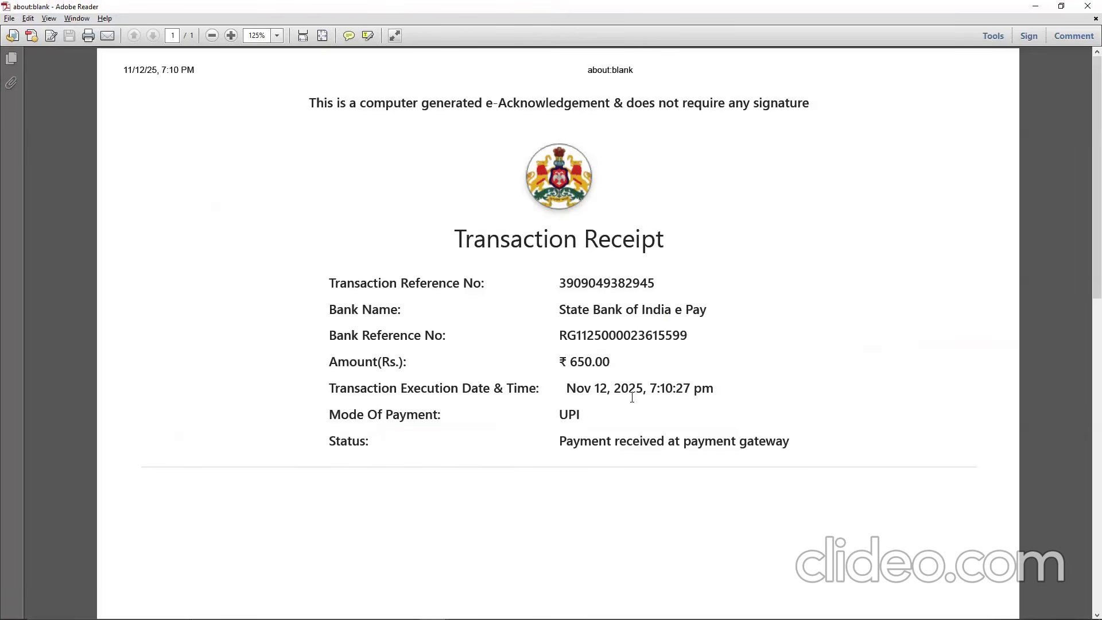
drag(554, 414, 581, 414)
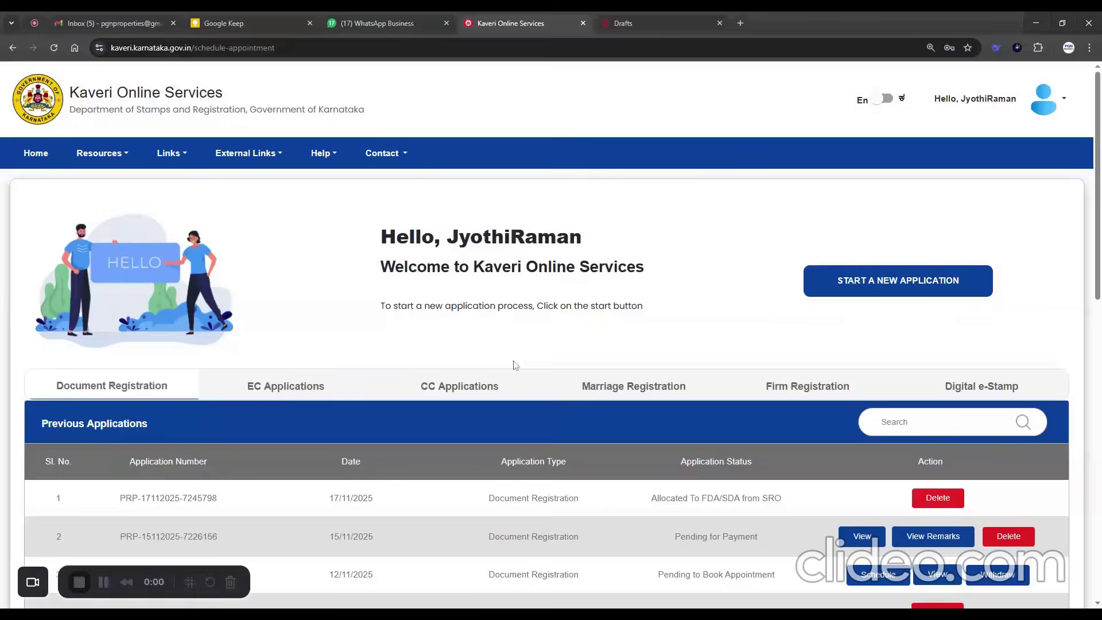
- Open appointment scheduling for the document registration application marked Pending to Book Appointment
scroll(514, 364, down, 1)
drag(675, 405, 781, 405)
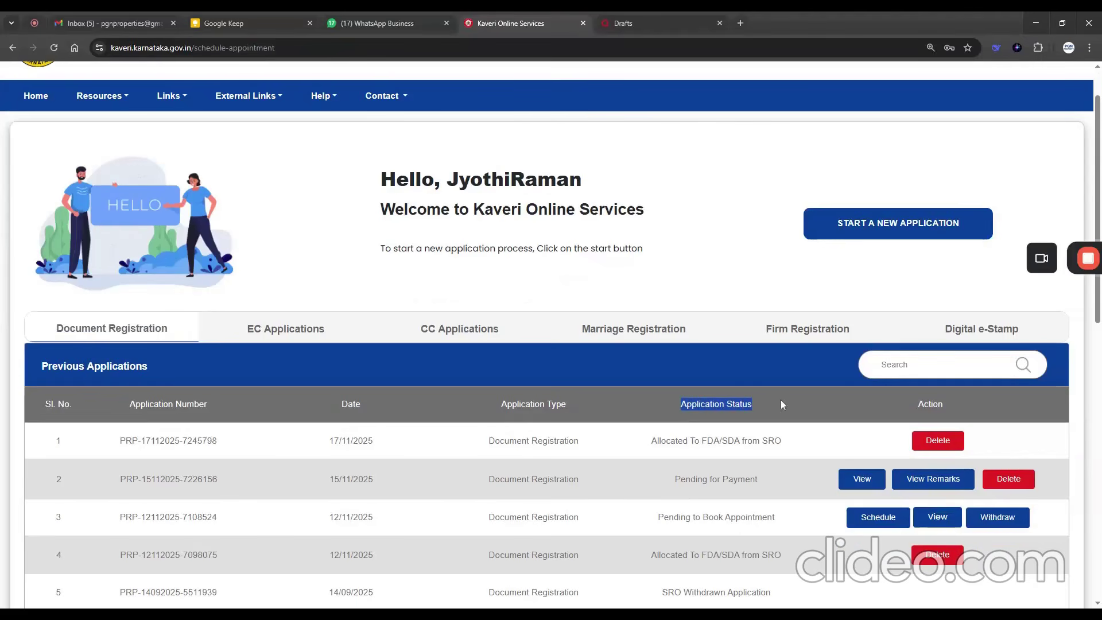
drag(656, 526, 768, 507)
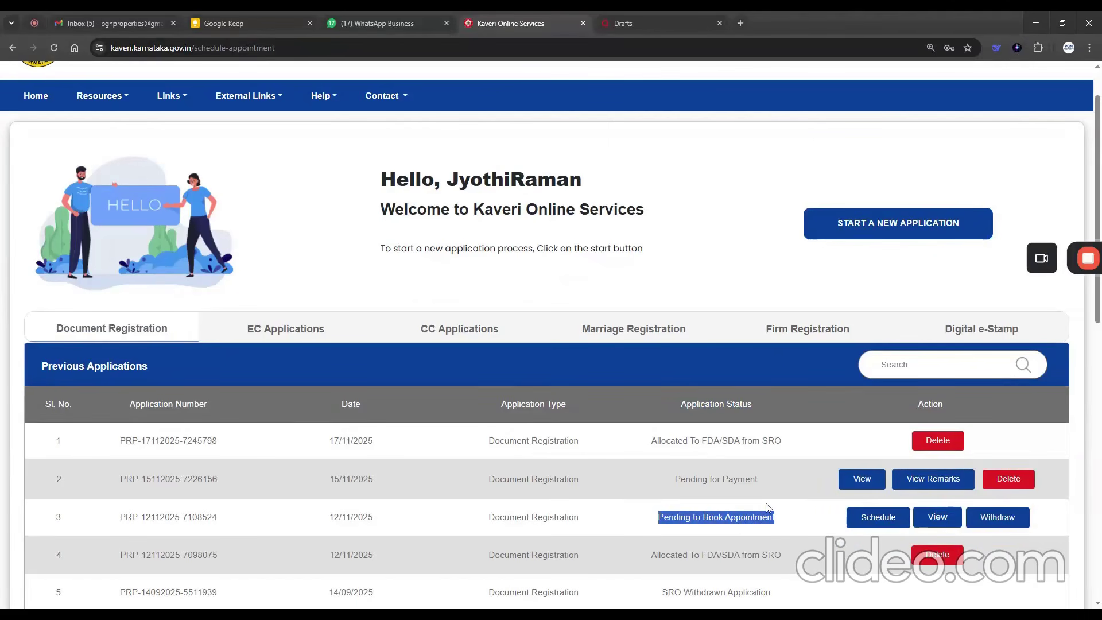
click(878, 517)
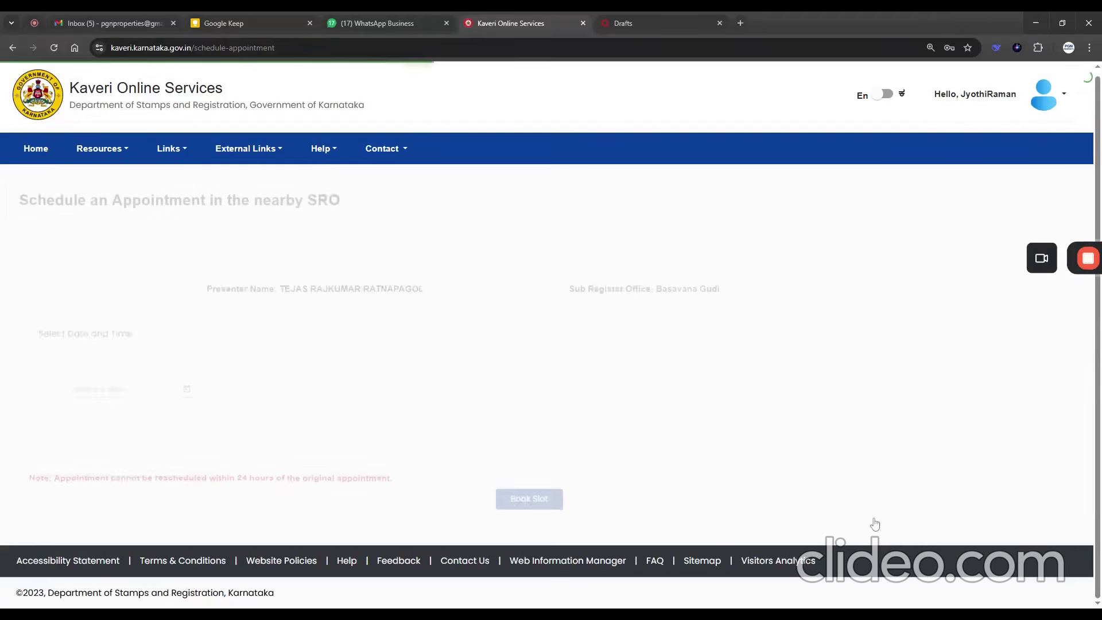
- Pick 19/11/2025 as the appointment date, check the available time slot, and book it
click(187, 393)
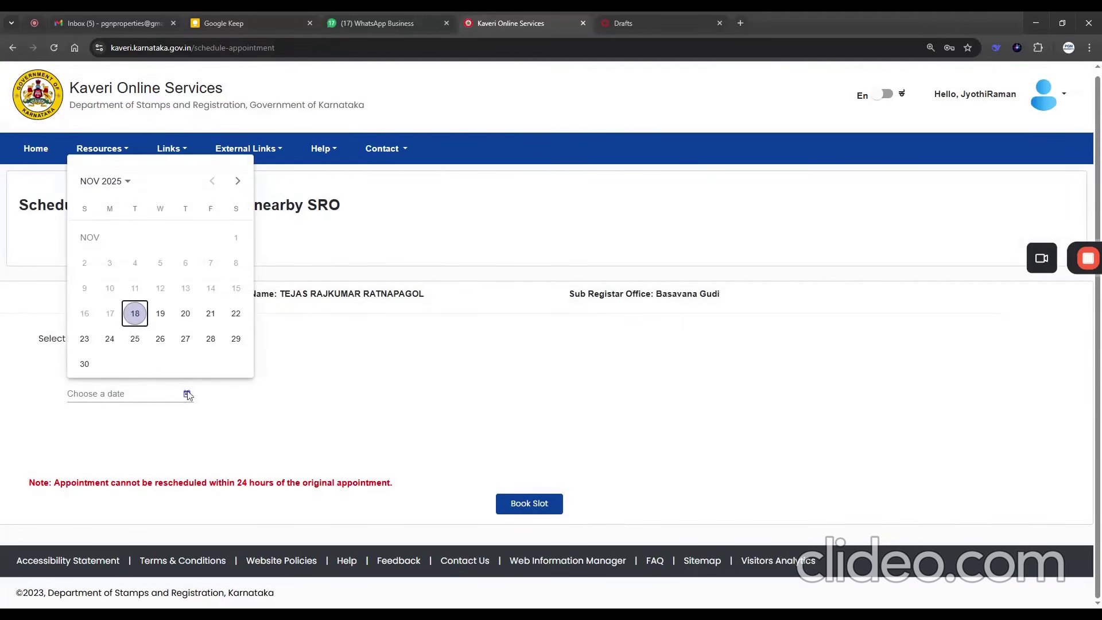
click(160, 314)
drag(821, 459, 853, 459)
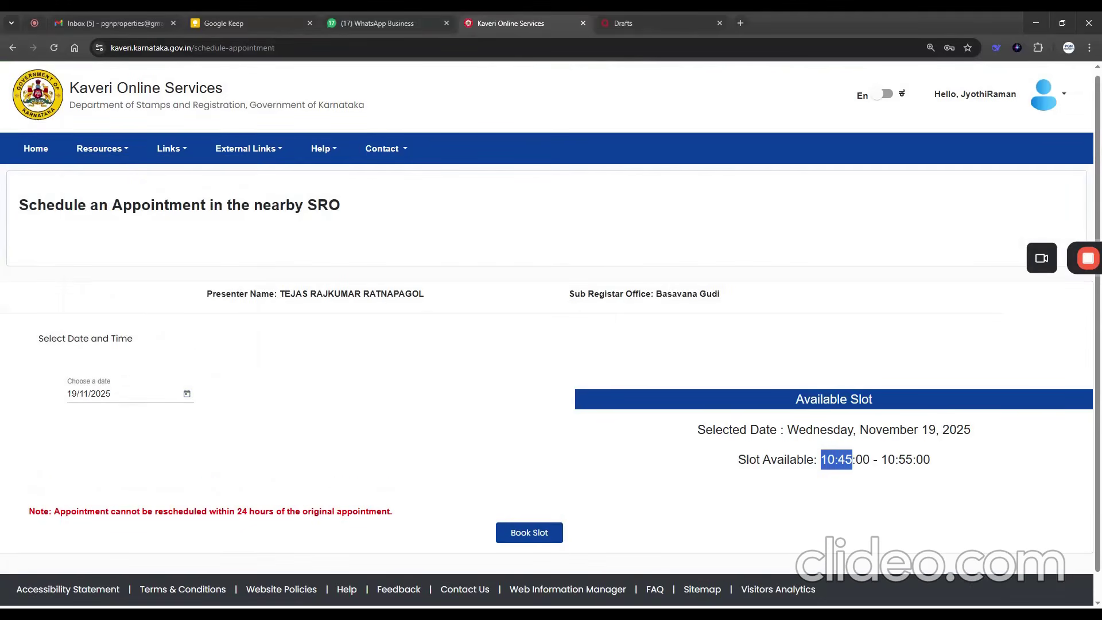
click(522, 540)
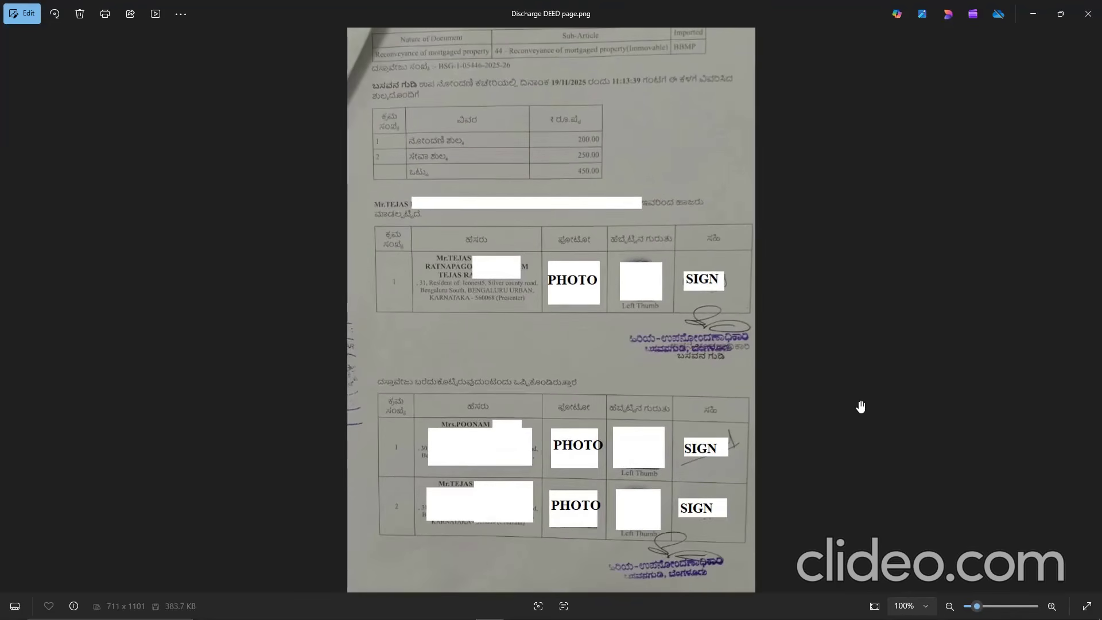
- Examine the scanned page images of the registered discharge deed
click(1091, 310)
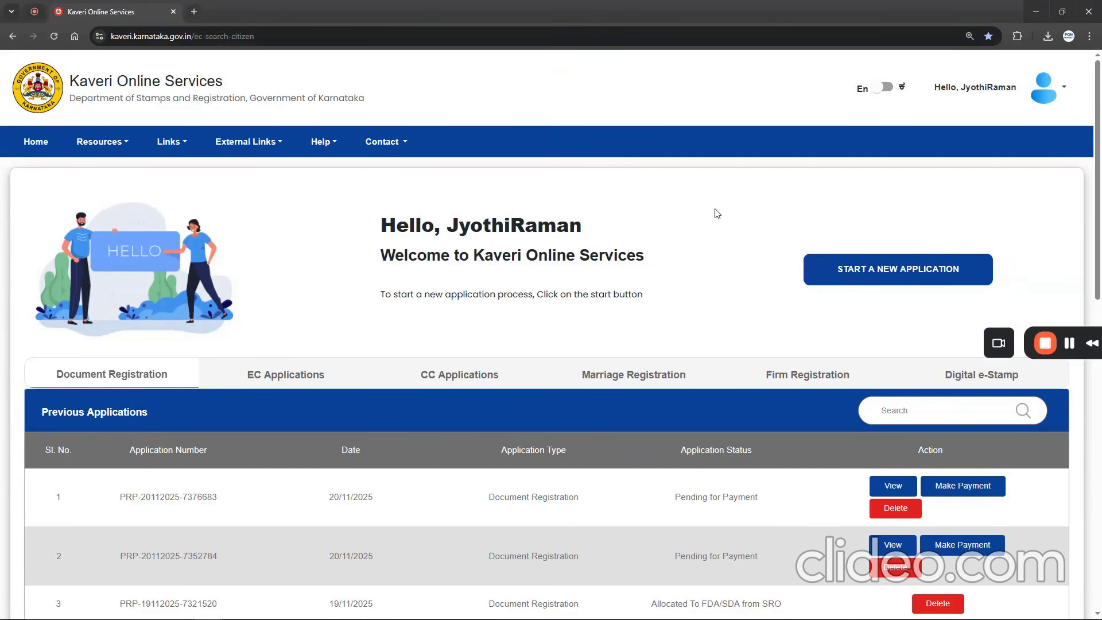
- Start a new Encumbrance Certificate application, continue past the prerequisites, and proceed with the After 01/01/2004 search
click(876, 272)
drag(459, 268, 645, 276)
click(576, 246)
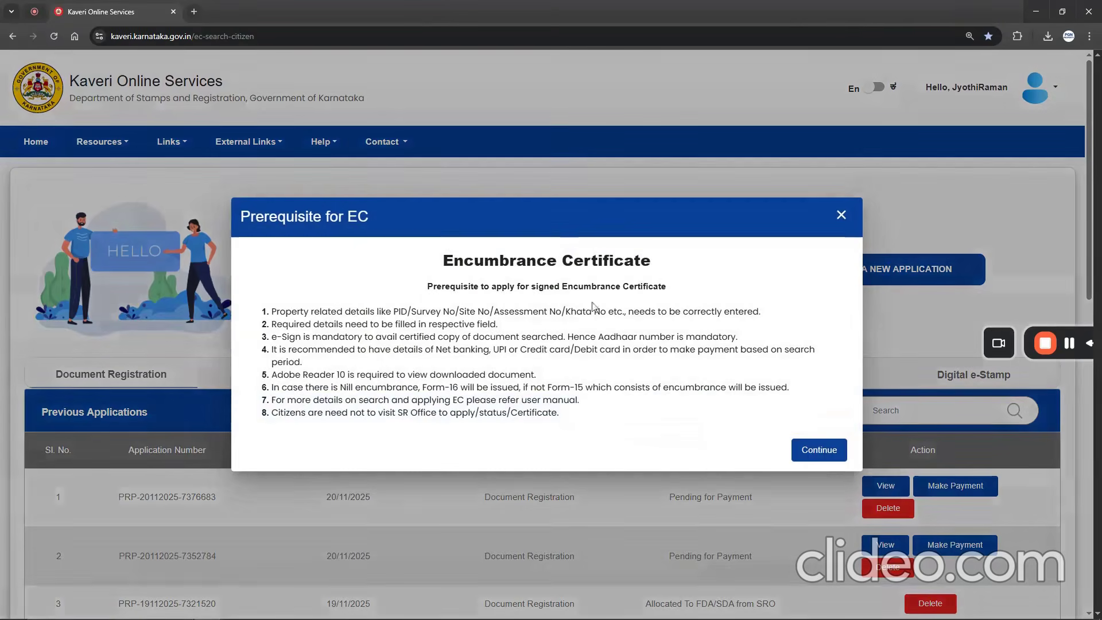
click(811, 451)
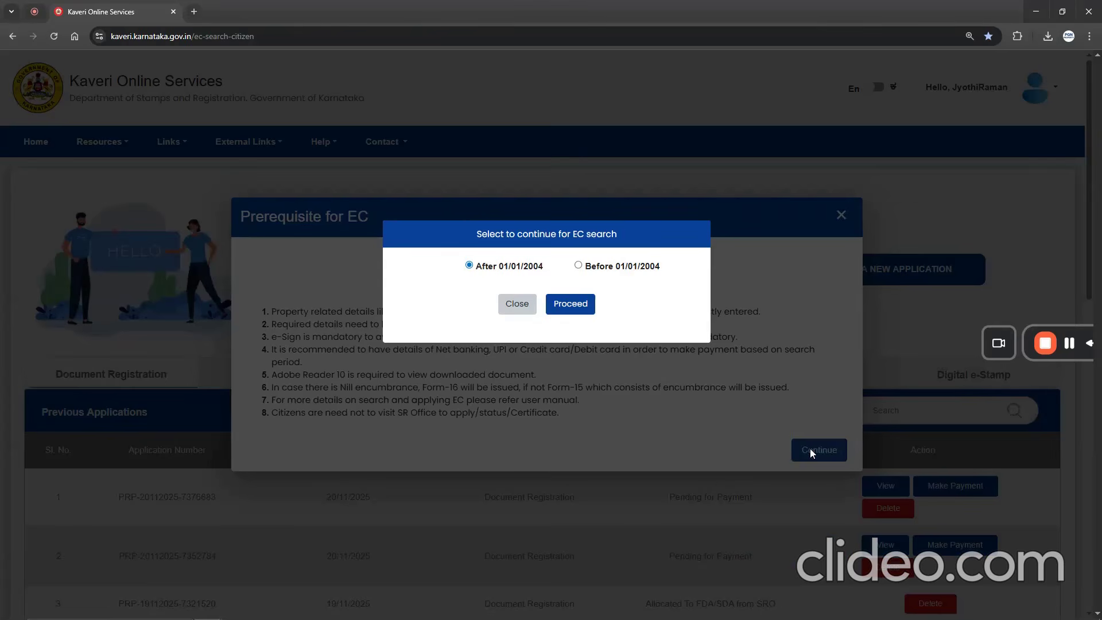
click(569, 305)
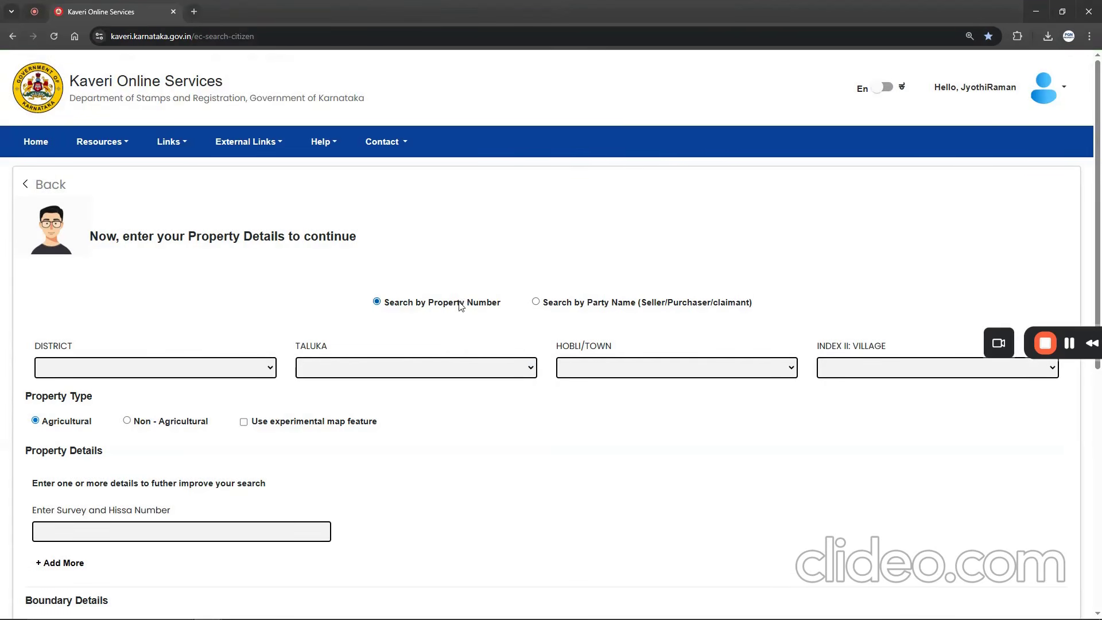
- Search by property number with district Basavanagudi, taluka Anekal, hobli Sarjapur Hobli 2 and village Kudlu
drag(451, 305, 500, 304)
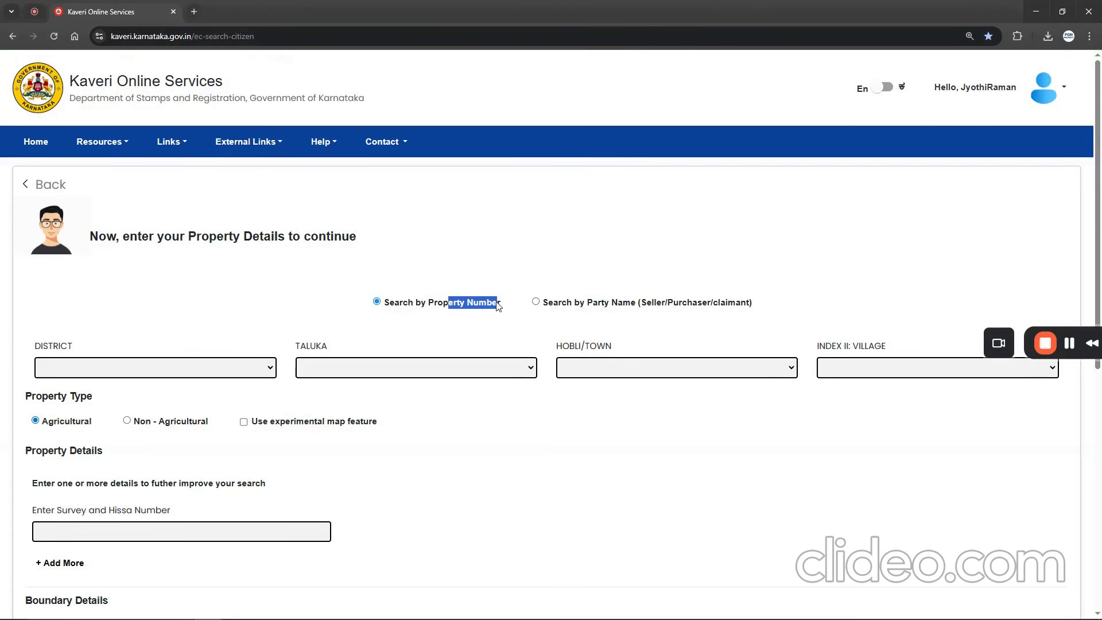
drag(609, 303, 641, 303)
click(446, 306)
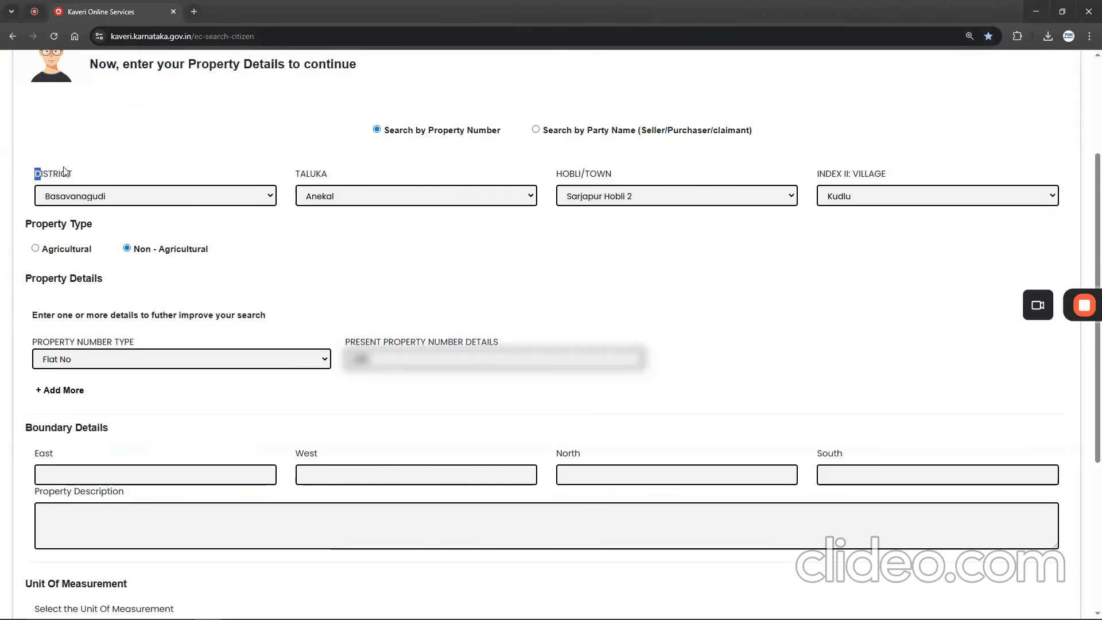
drag(65, 171, 128, 172)
drag(810, 180, 907, 174)
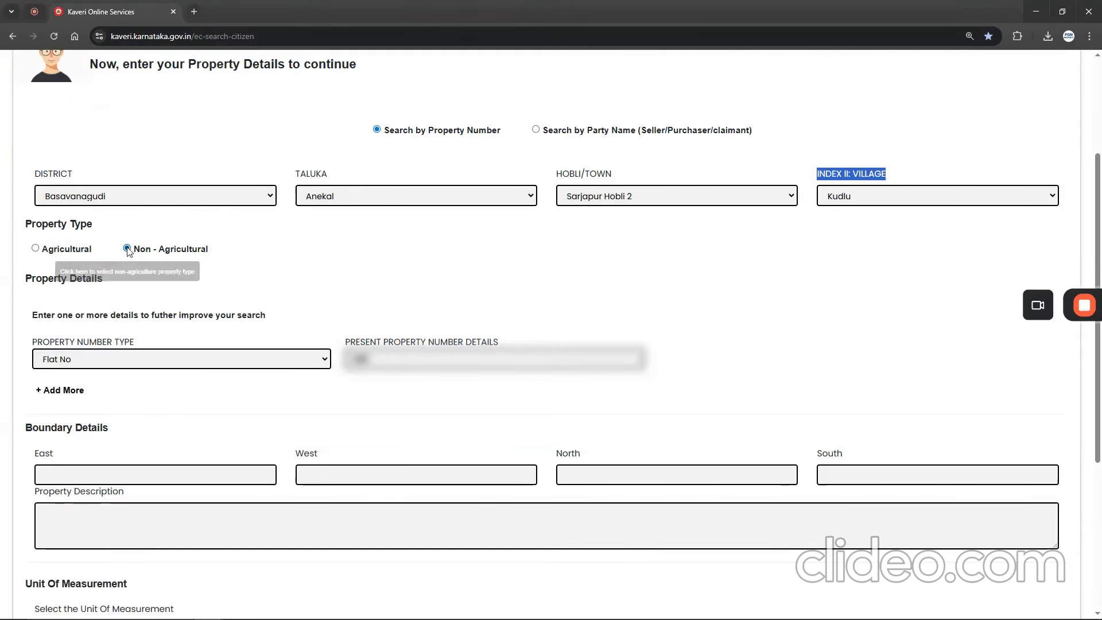
- Set the property type to Non-Agricultural, choose Flat No as the property number type, and enter the flat number
click(90, 361)
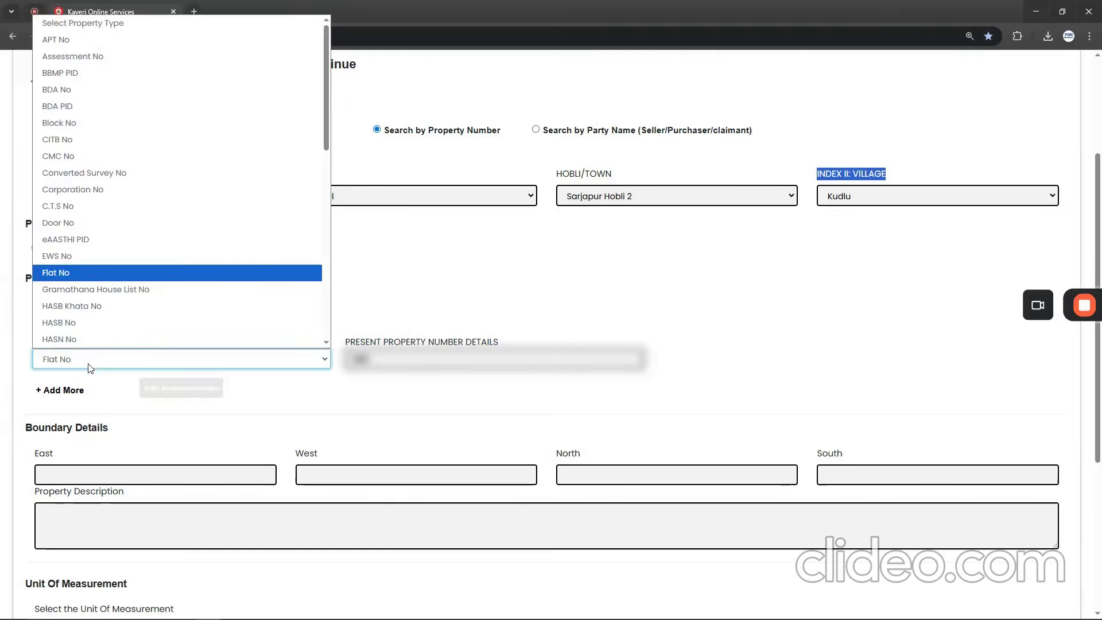
click(90, 361)
drag(338, 345, 487, 343)
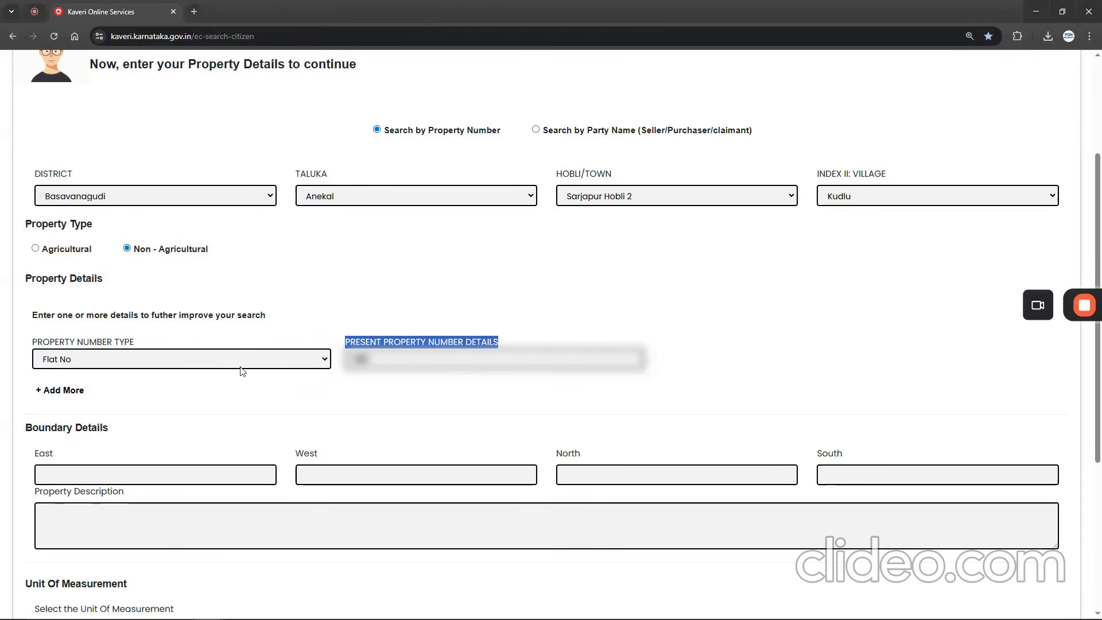
- Look up the mortgage registration date in the reconveyance deed and set the EC search From Date to 30/6/2023
scroll(241, 373, down, 5)
drag(25, 455, 162, 457)
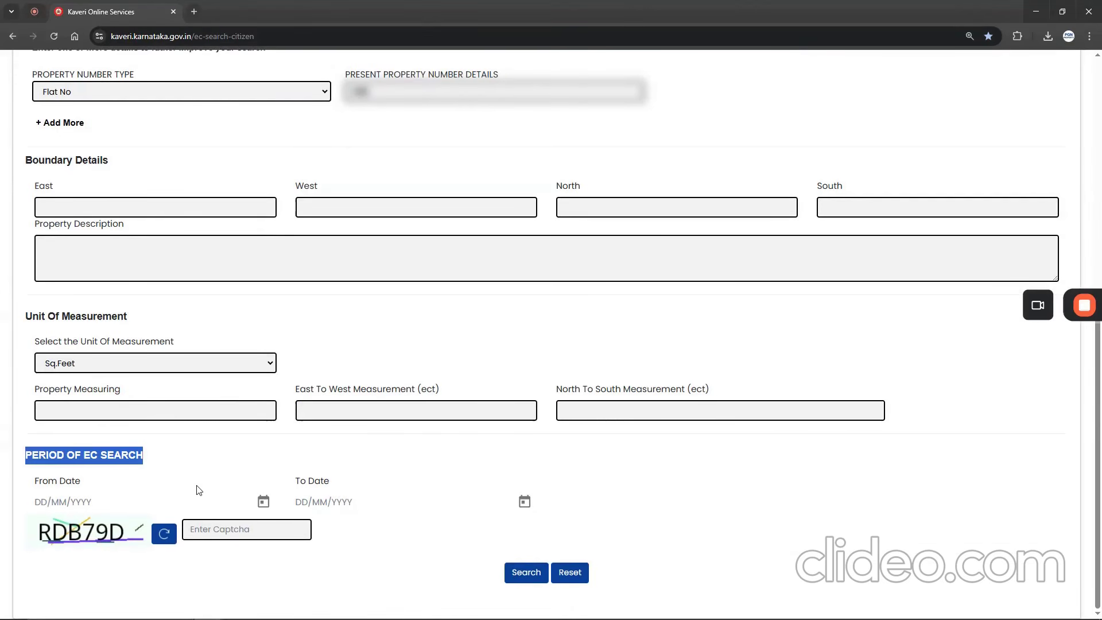
drag(35, 481, 84, 483)
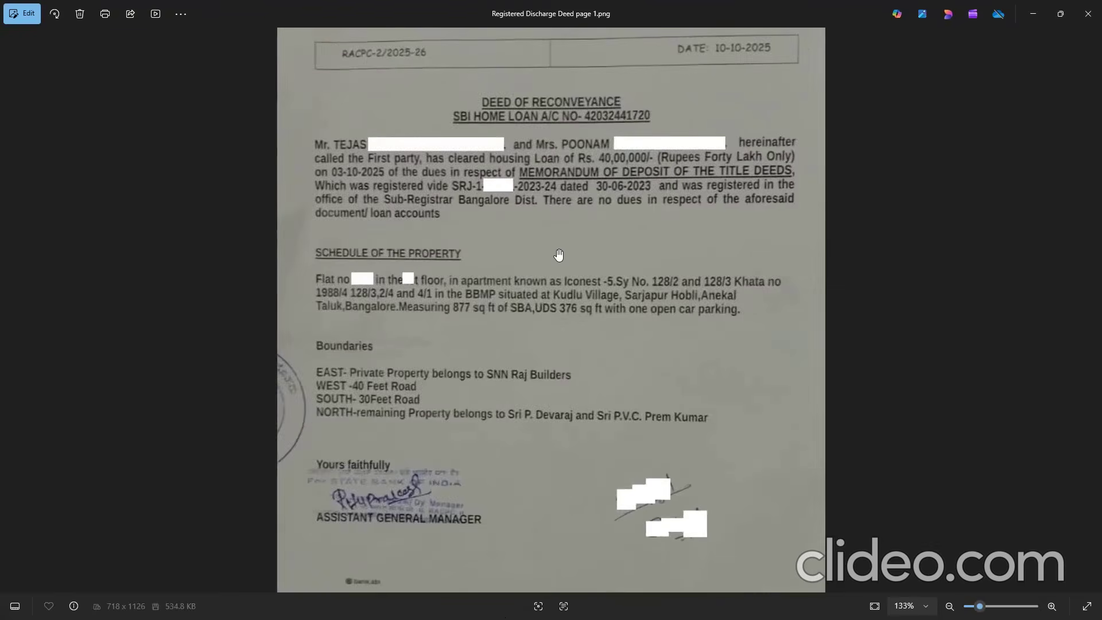
scroll(621, 263, up, 5)
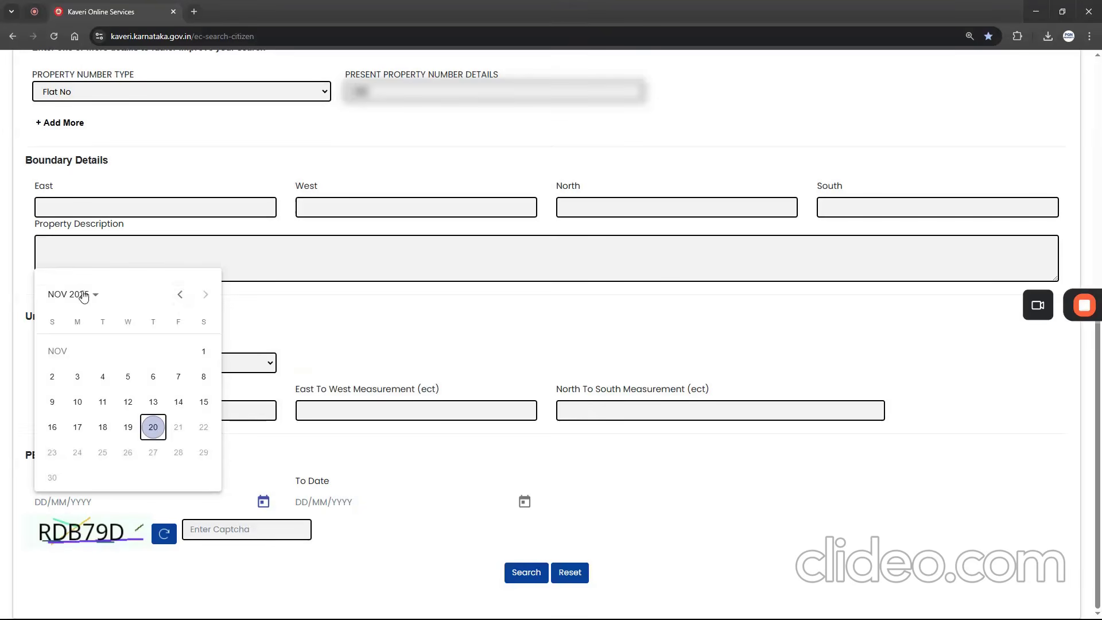
click(69, 294)
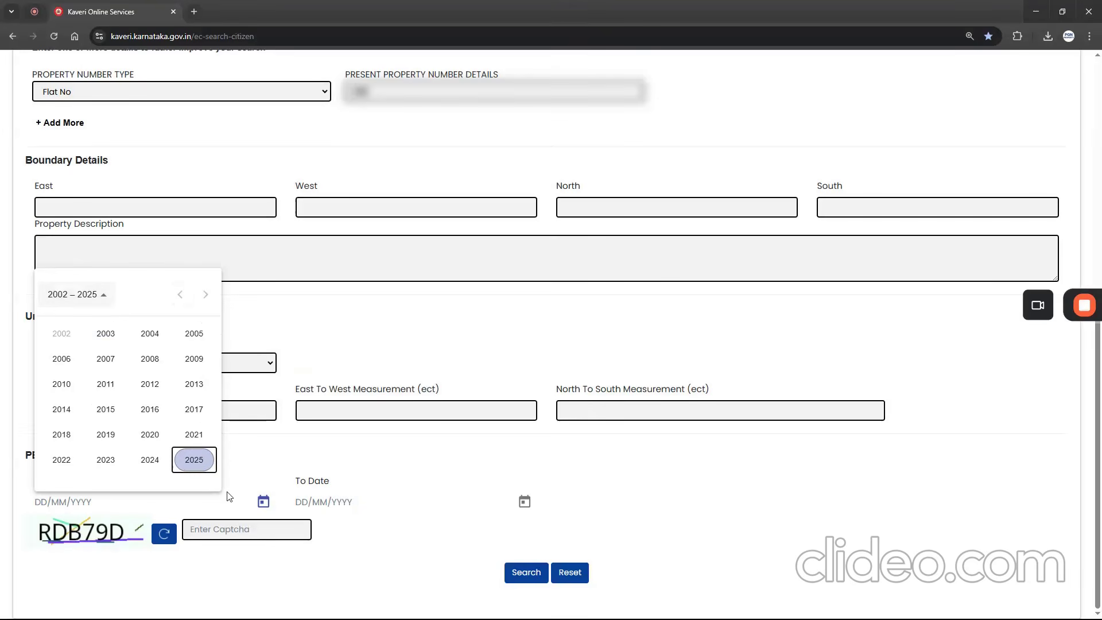
click(107, 459)
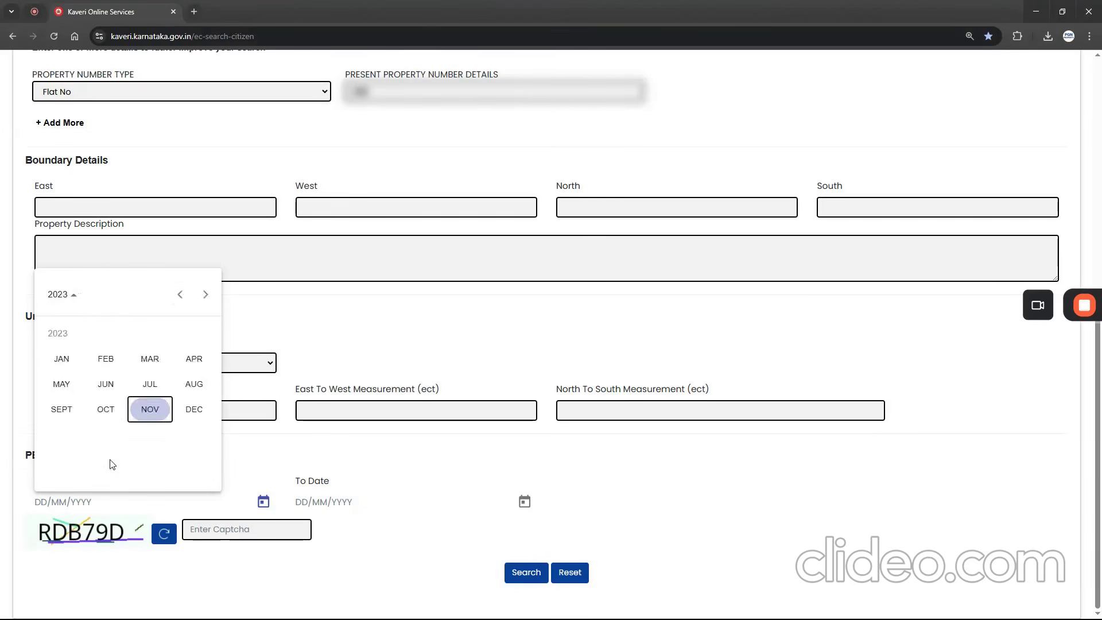
click(106, 383)
click(177, 450)
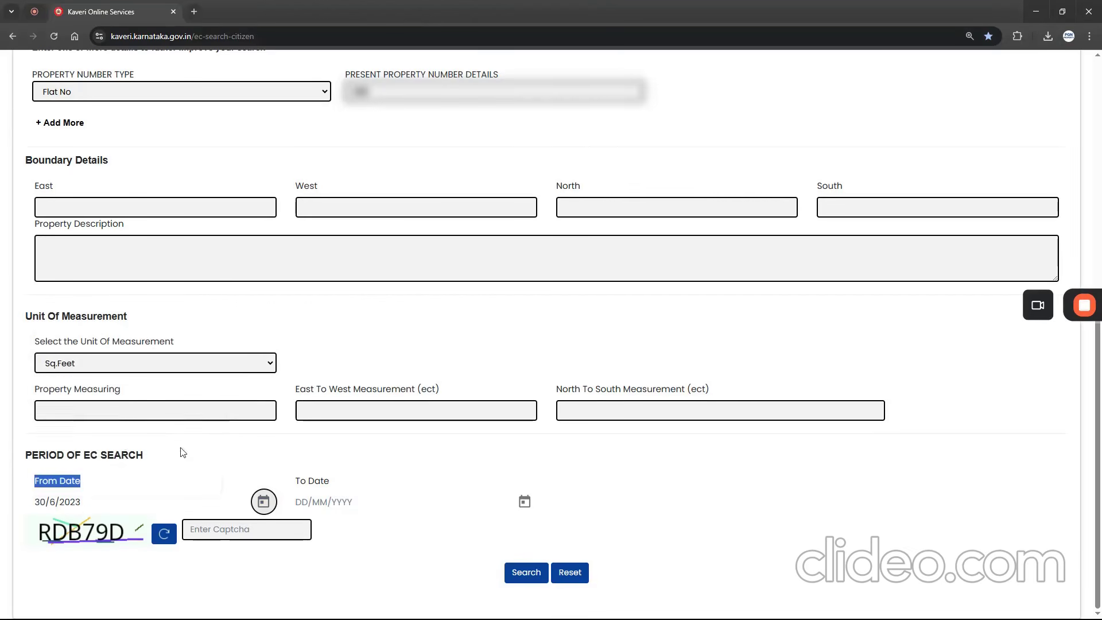
- Set the EC search To Date to 20/11/2025, enter the captcha code, and run the search
drag(291, 479, 332, 482)
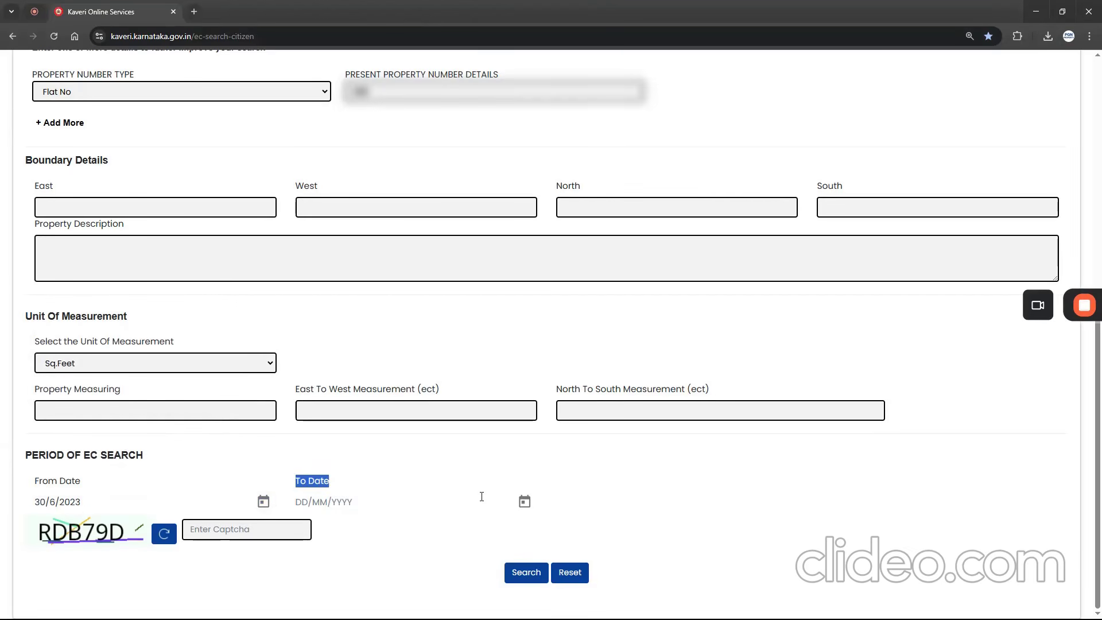
click(516, 502)
click(413, 427)
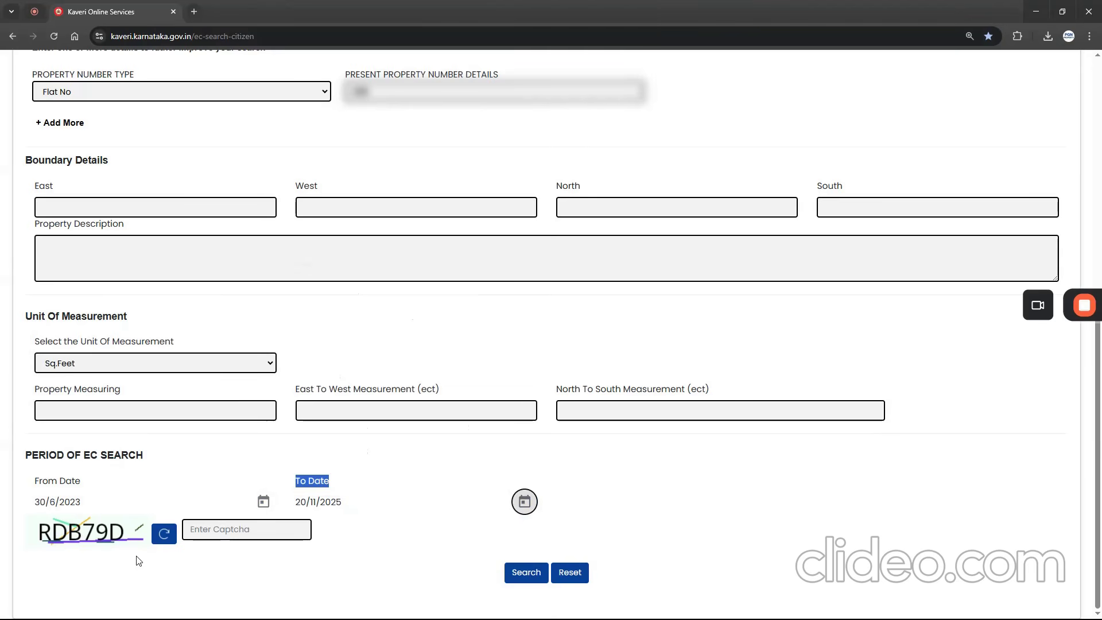
click(221, 527)
text(RD)
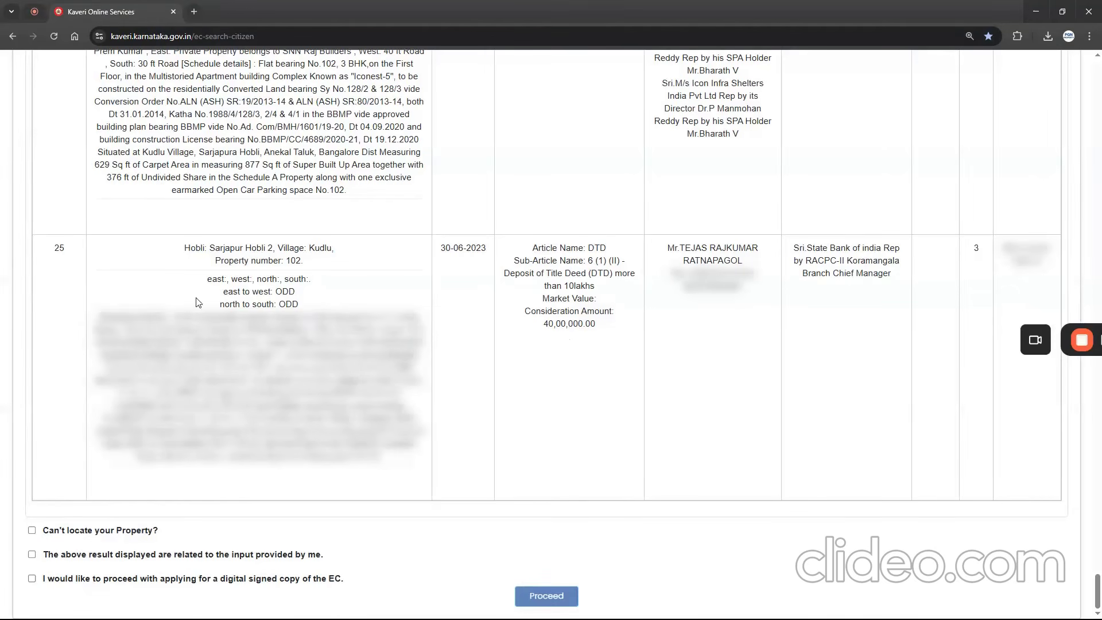
- Examine the deposit of title deed entry in result row 25, checking its property details, execution date, article name and parties
drag(51, 248, 69, 251)
drag(181, 248, 344, 430)
drag(441, 250, 486, 248)
drag(553, 247, 606, 316)
click(588, 247)
drag(585, 248, 606, 248)
drag(687, 248, 742, 248)
drag(823, 248, 889, 273)
drag(590, 251, 615, 251)
drag(821, 248, 892, 277)
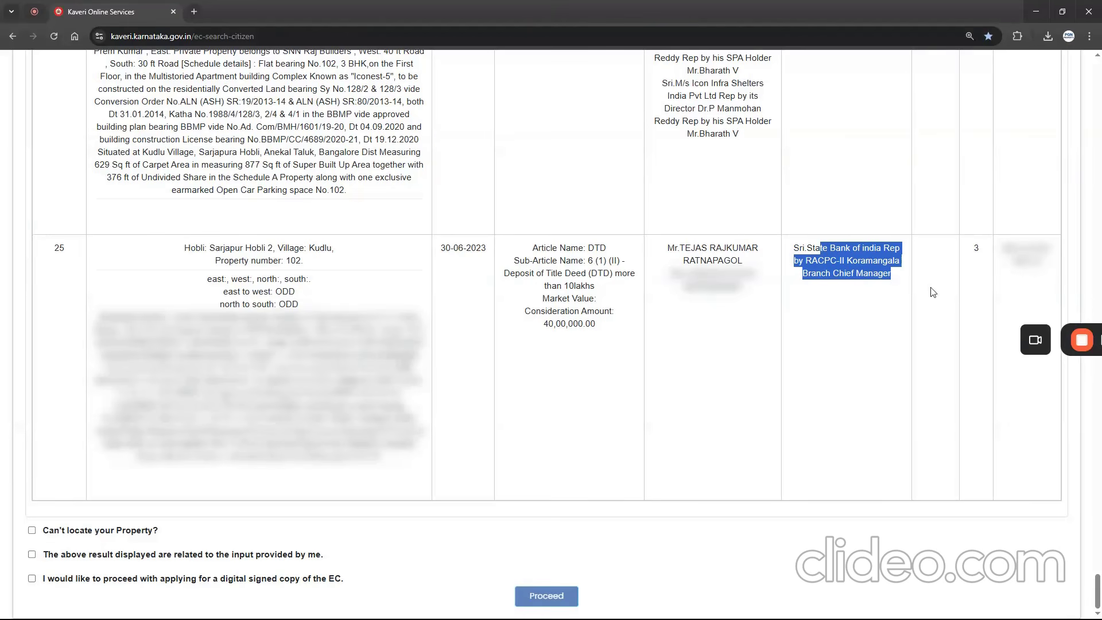
- Examine the reconveyance entry in the first result row, checking its article details and the claimant's name
drag(1098, 586, 1096, 111)
double_click(58, 290)
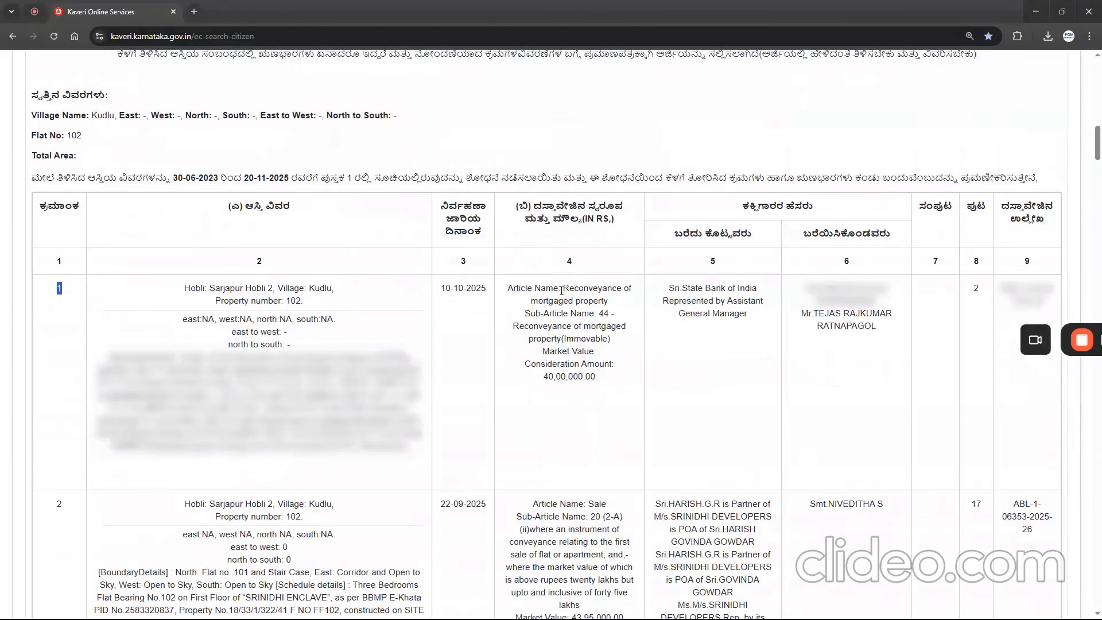
drag(562, 288, 622, 375)
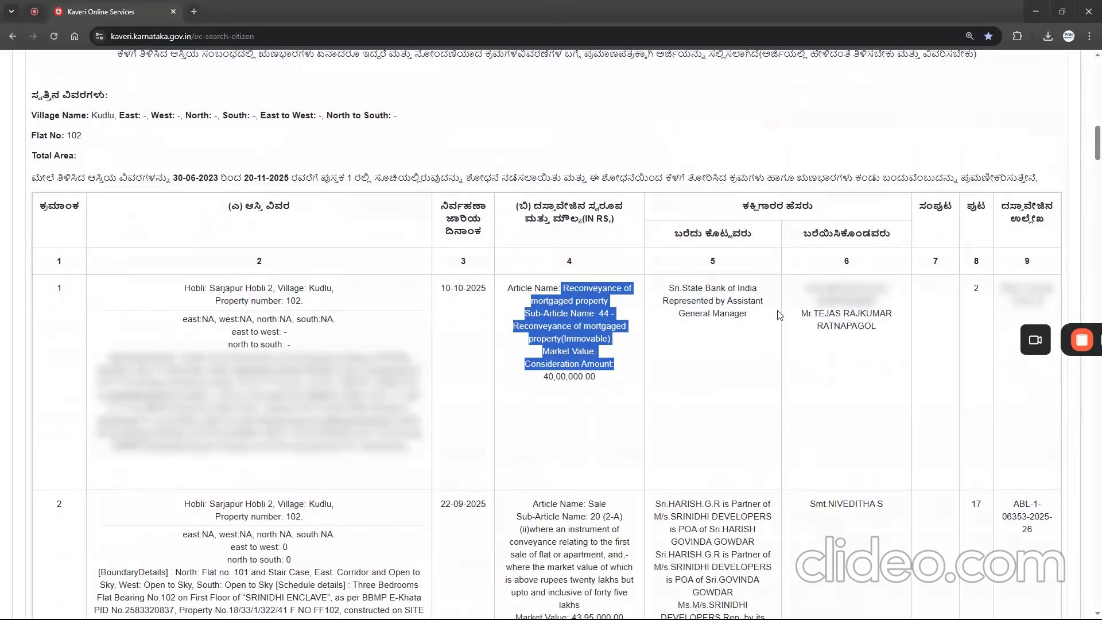
double_click(846, 261)
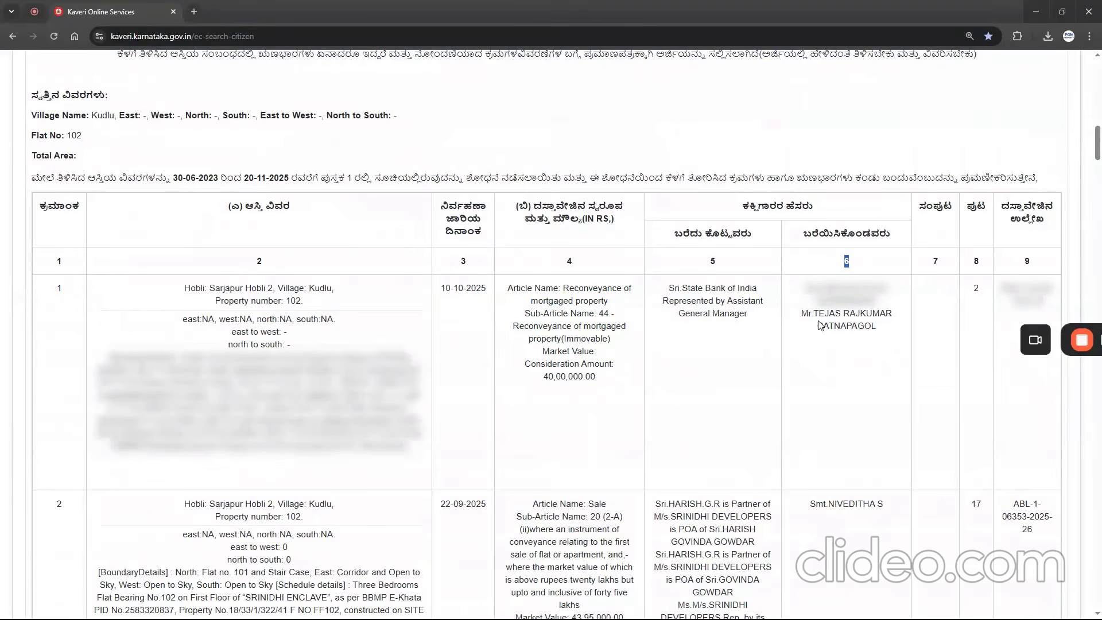
drag(819, 314, 876, 331)
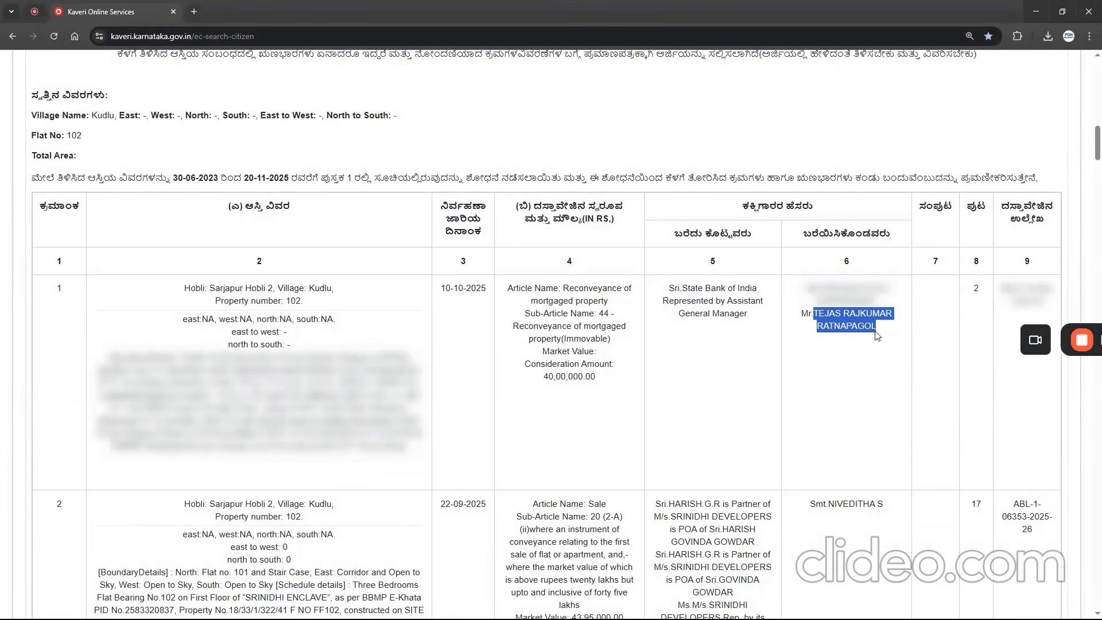
click(1062, 316)
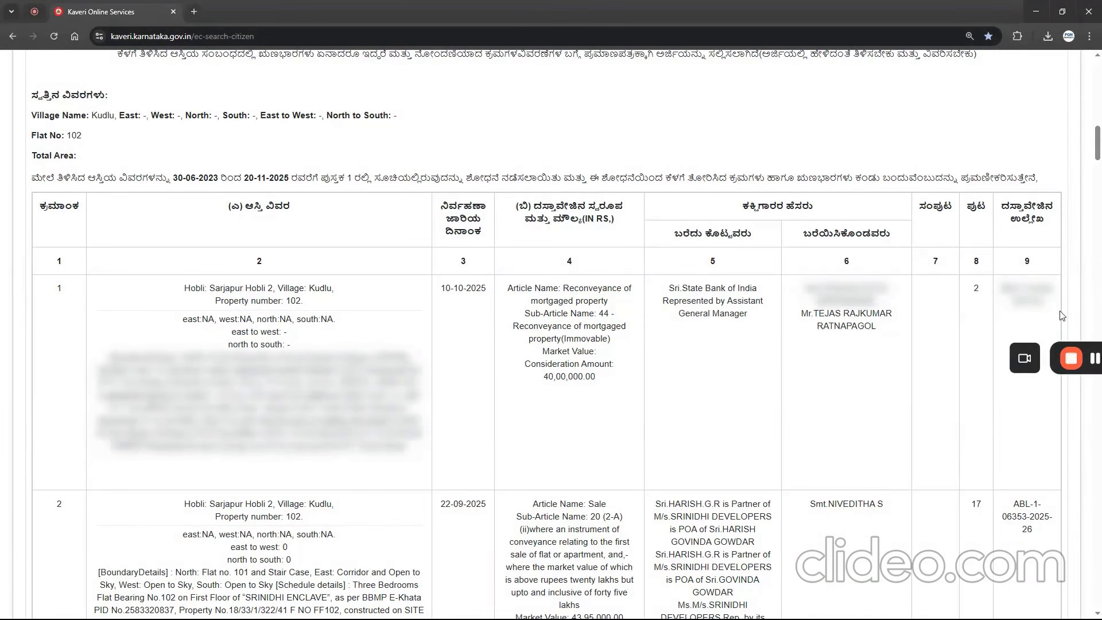